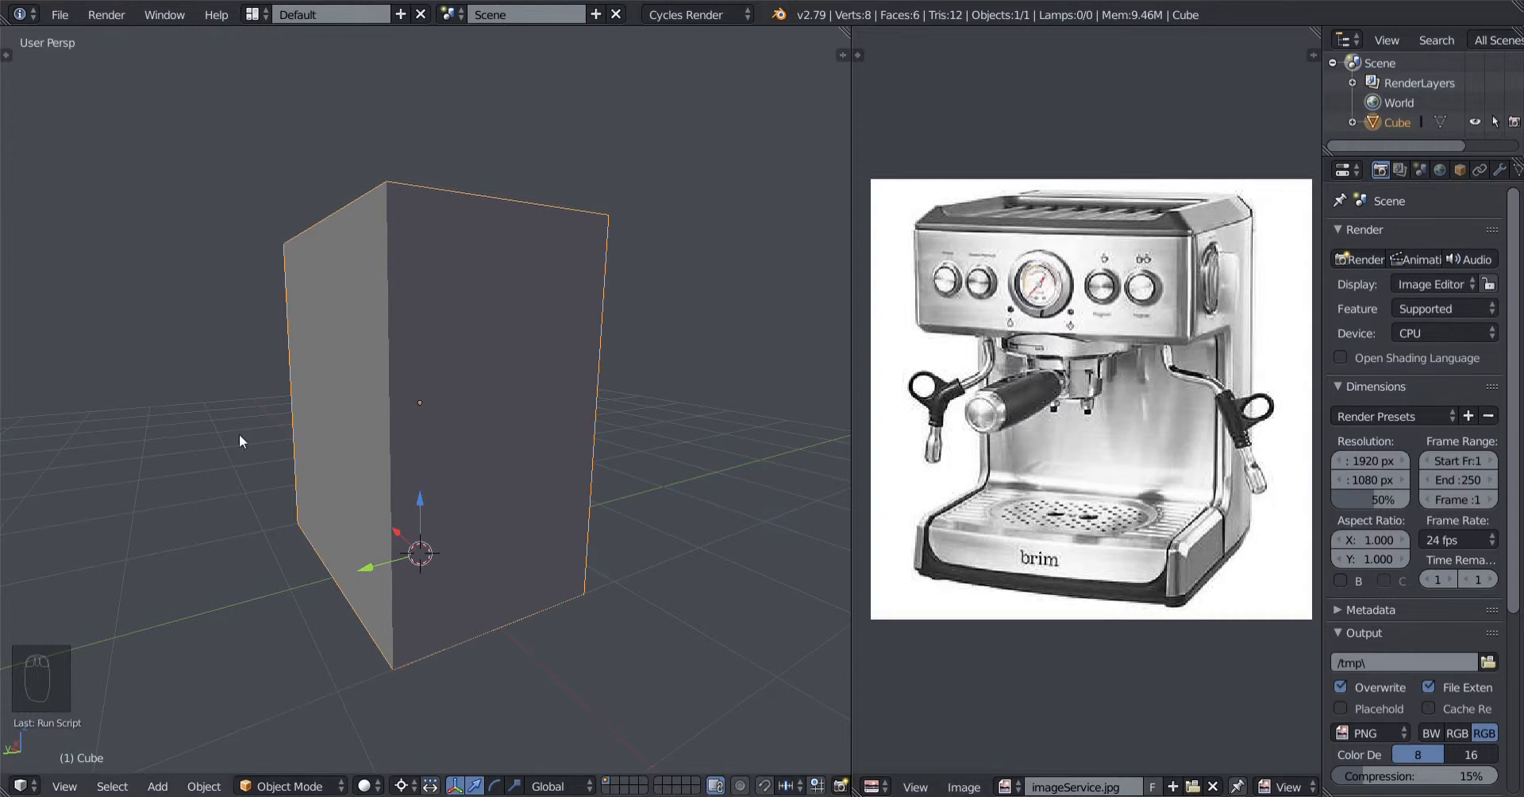
pyautogui.moveTo(238, 436); pyautogui.dragTo(472, 417, button='middle')
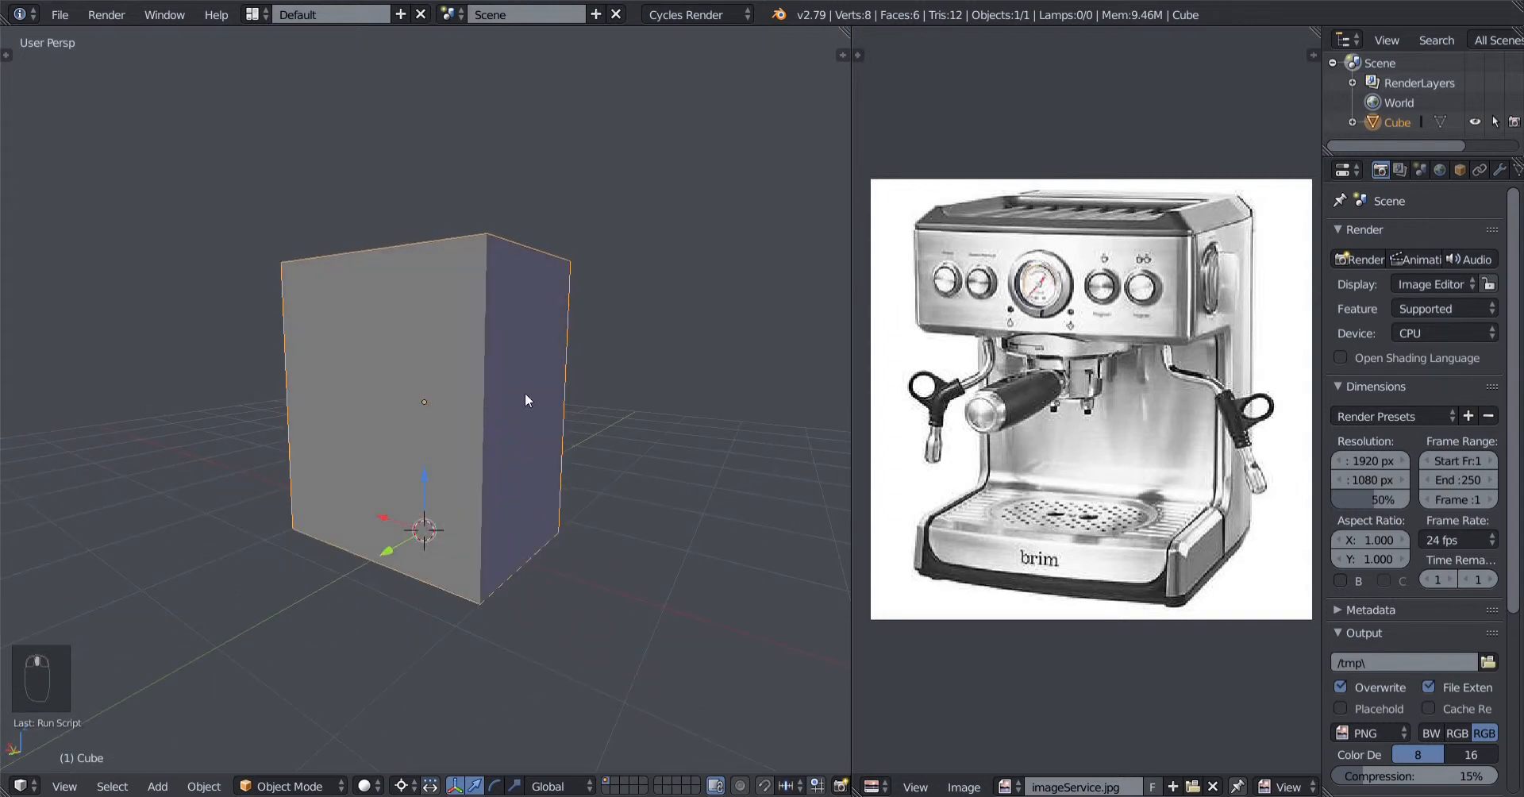
pyautogui.moveTo(525, 392); pyautogui.dragTo(623, 331, button='right')
pyautogui.press('Escape')
pyautogui.moveTo(543, 364); pyautogui.dragTo(439, 404, button='middle')
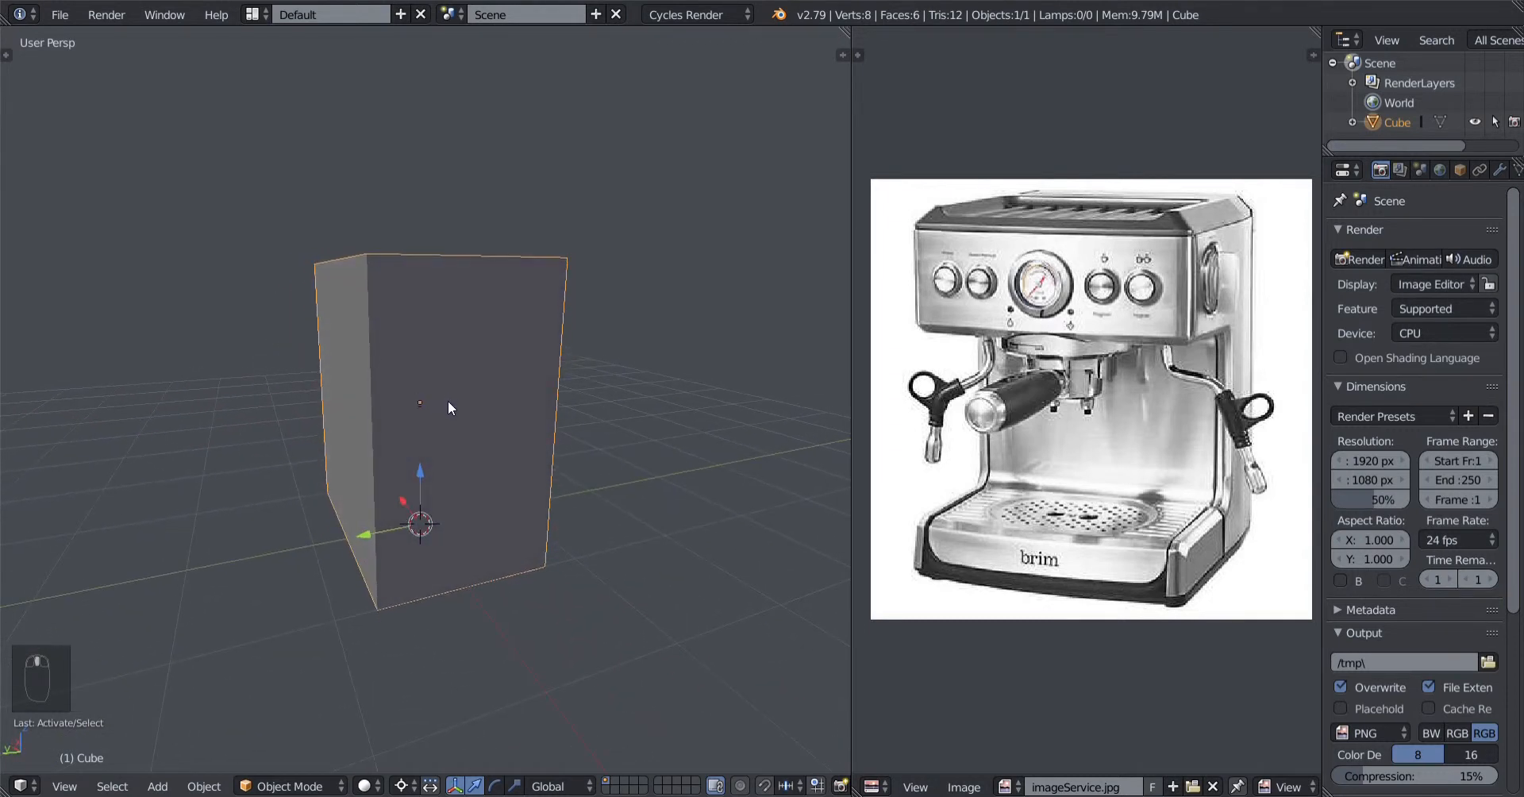
pyautogui.moveTo(530, 424); pyautogui.dragTo(470, 421, button='middle')
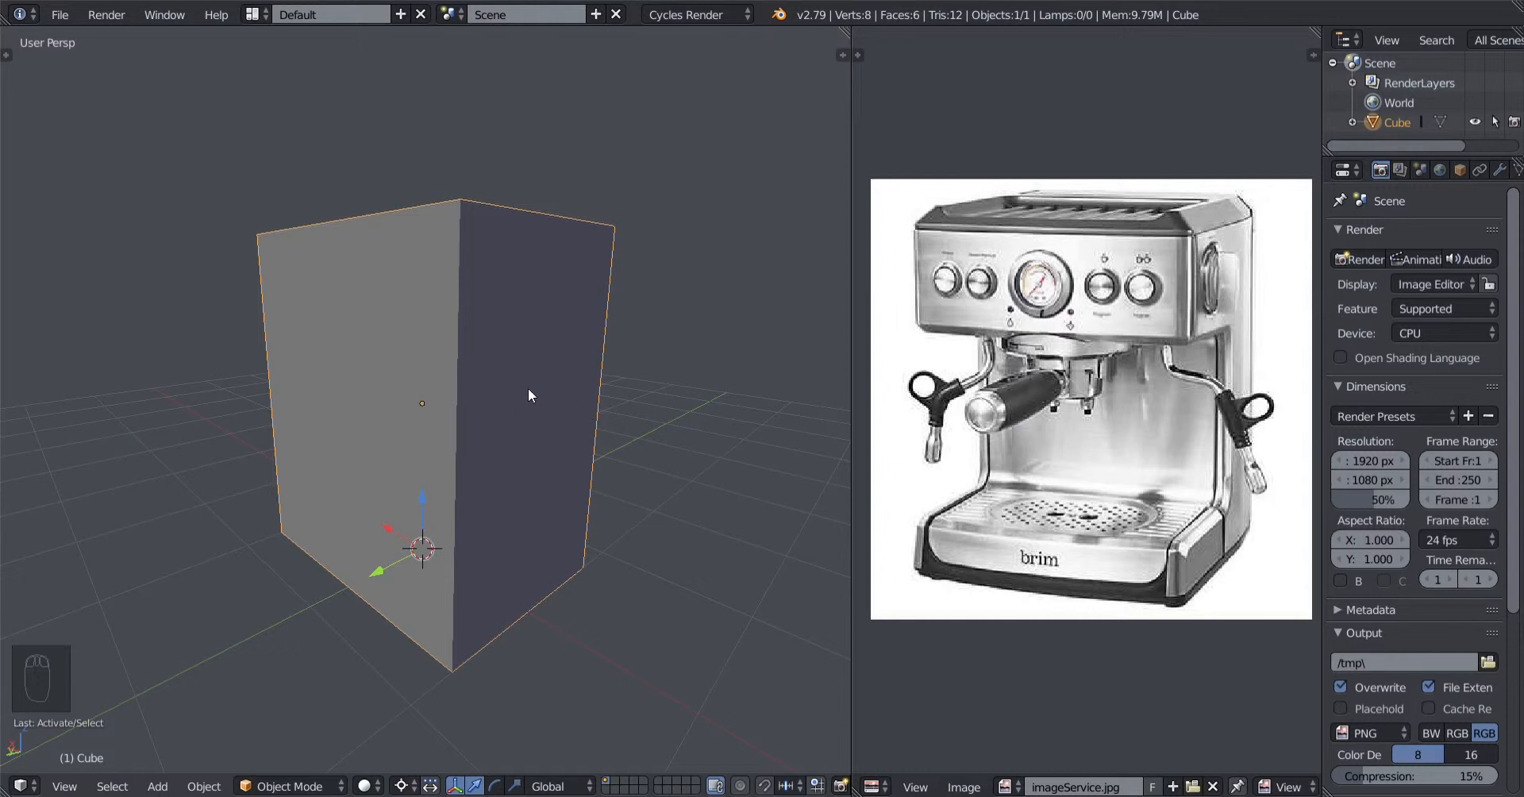
# Deselect the cube and select it again in Object Mode.
pyautogui.press('a')
pyautogui.moveTo(582, 369); pyautogui.dragTo(437, 370, button='middle')
pyautogui.rightClick(492, 360)
pyautogui.press('a')
pyautogui.scroll(3, 432, 372)
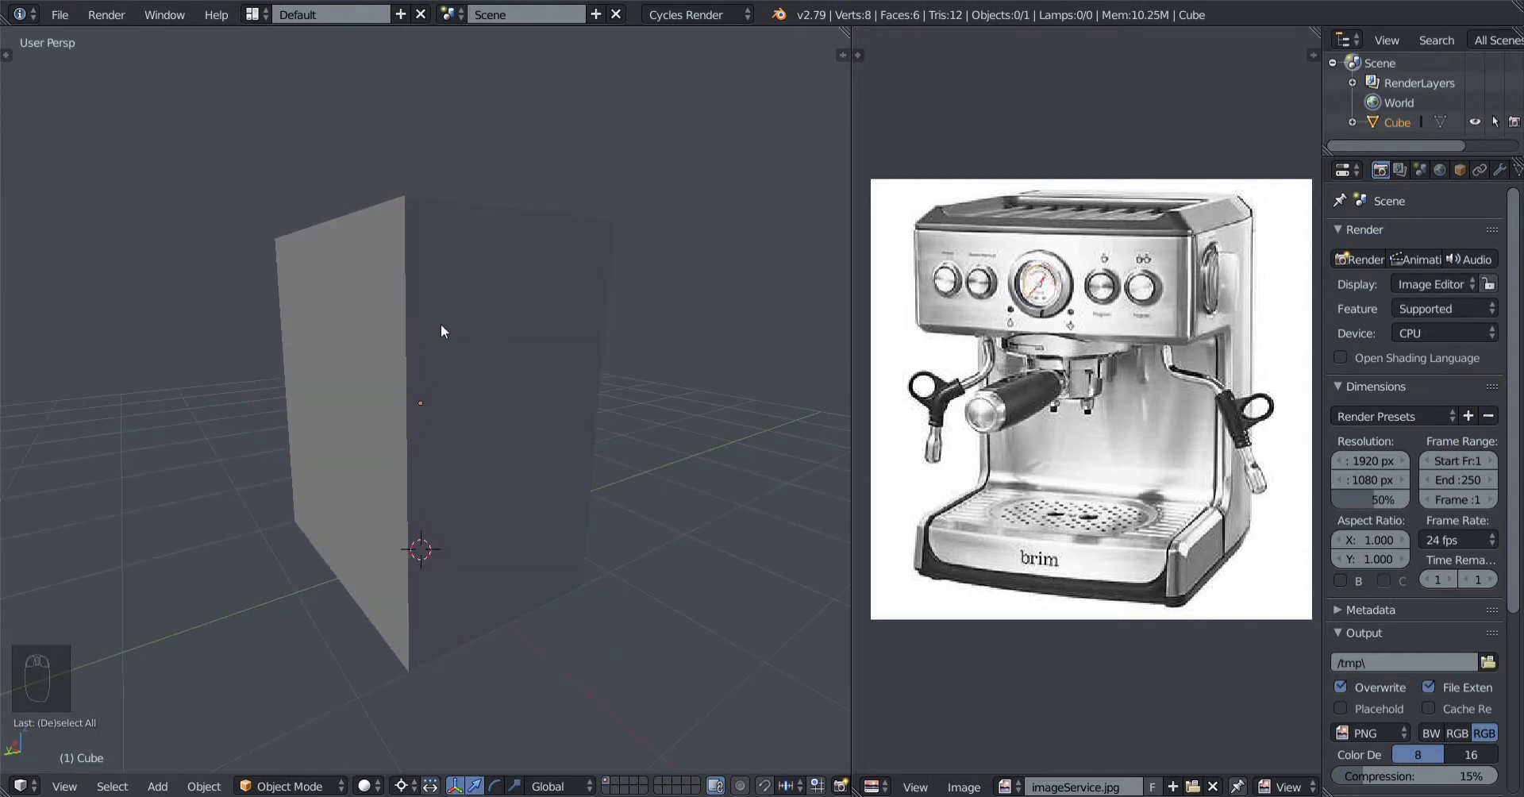
pyautogui.rightClick(469, 276)
pyautogui.moveTo(469, 277); pyautogui.dragTo(455, 326, button='middle')
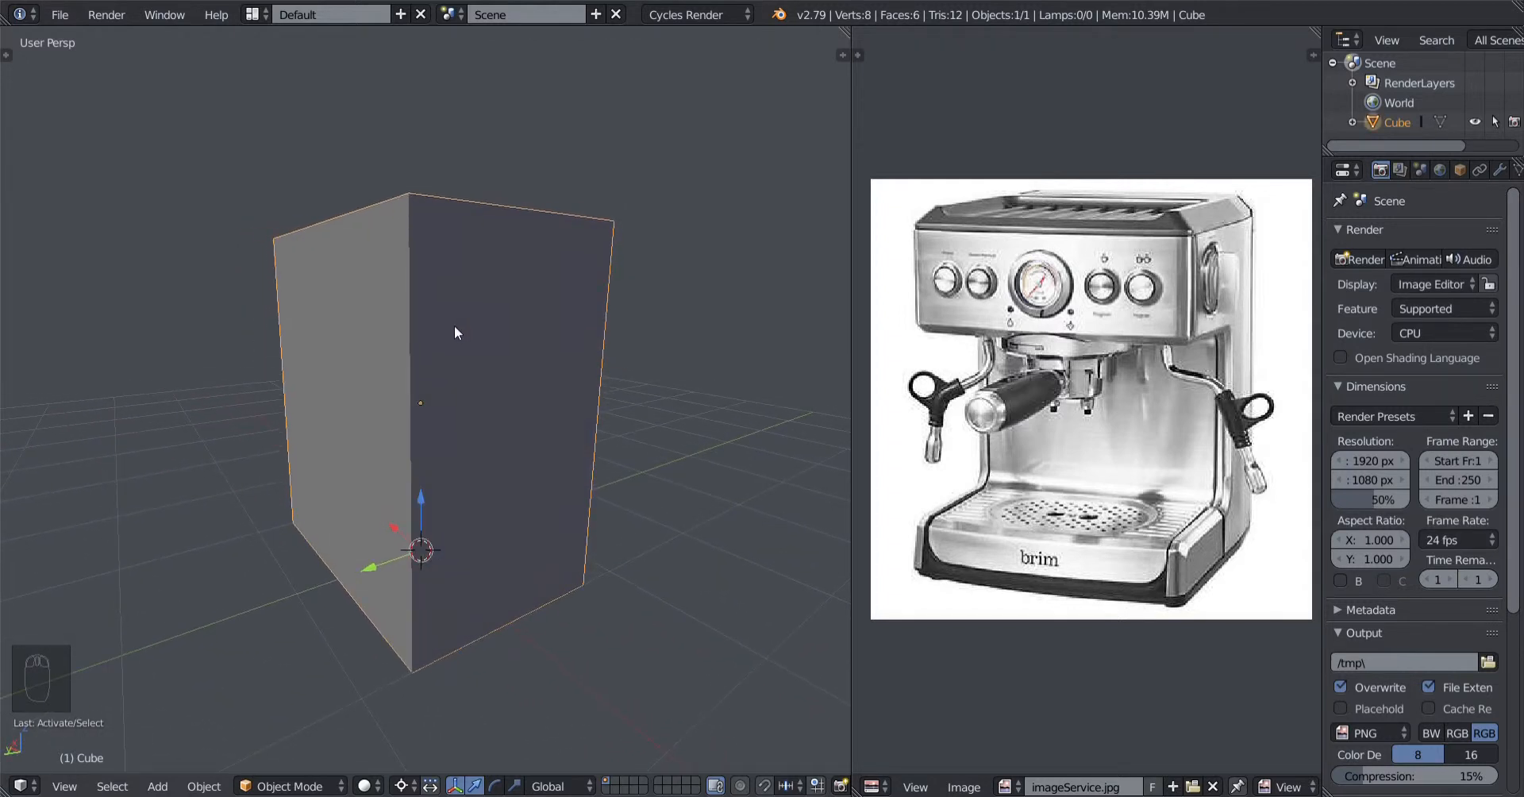
# Enter Edit Mode on the cube and select the vertices of its top face.
pyautogui.press('Tab')
pyautogui.moveTo(456, 330)
pyautogui.mouseDown(button='middle')
pyautogui.moveTo(516, 365)
pyautogui.moveTo(473, 408)
pyautogui.moveTo(465, 344)
pyautogui.mouseUp(button='middle')
pyautogui.rightClick(511, 256)
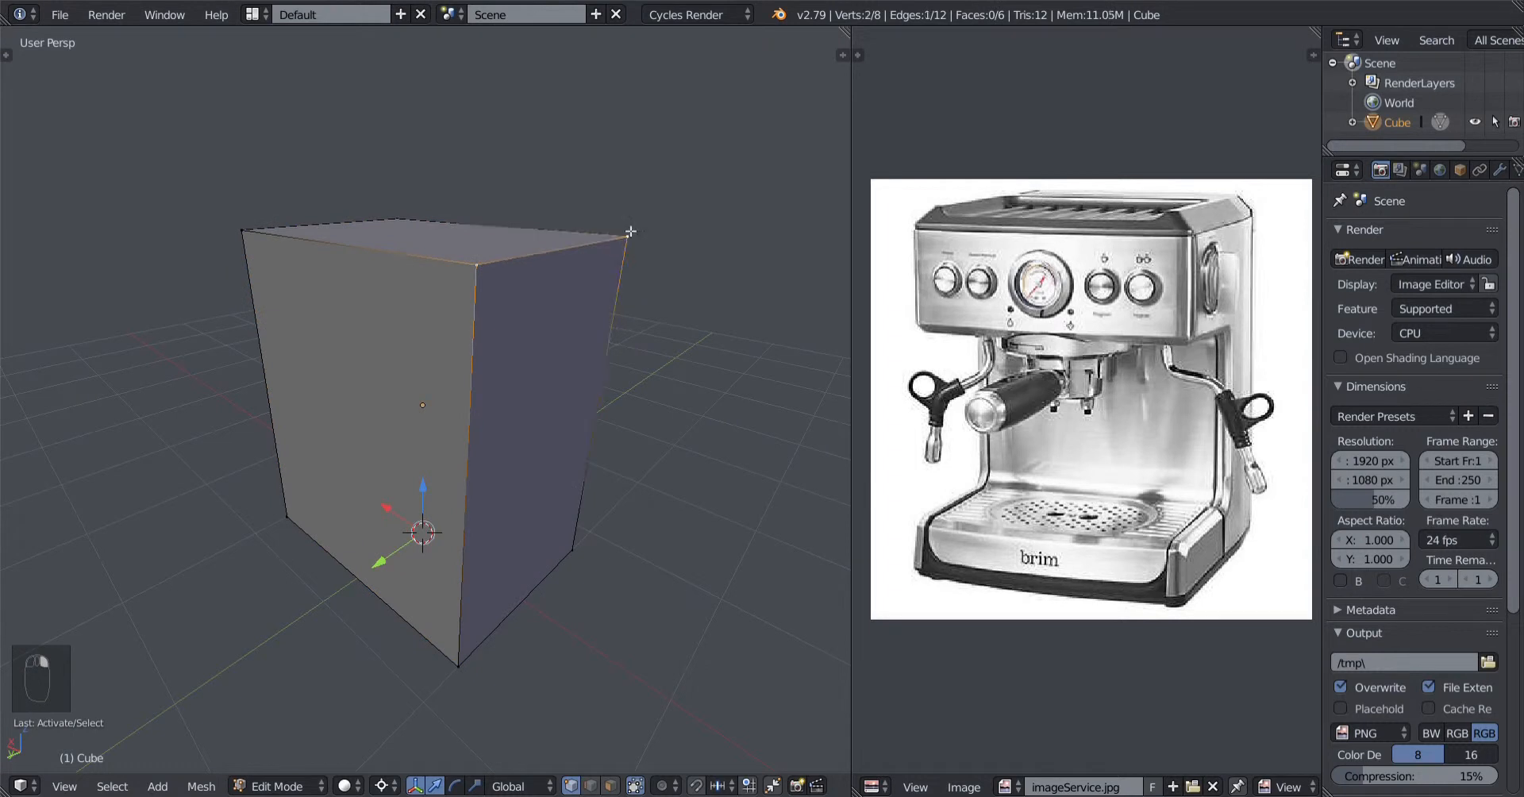
pyautogui.keyDown('shift'); pyautogui.rightClick(272, 250); pyautogui.keyUp('shift')
pyautogui.scroll(-3, 275, 256)
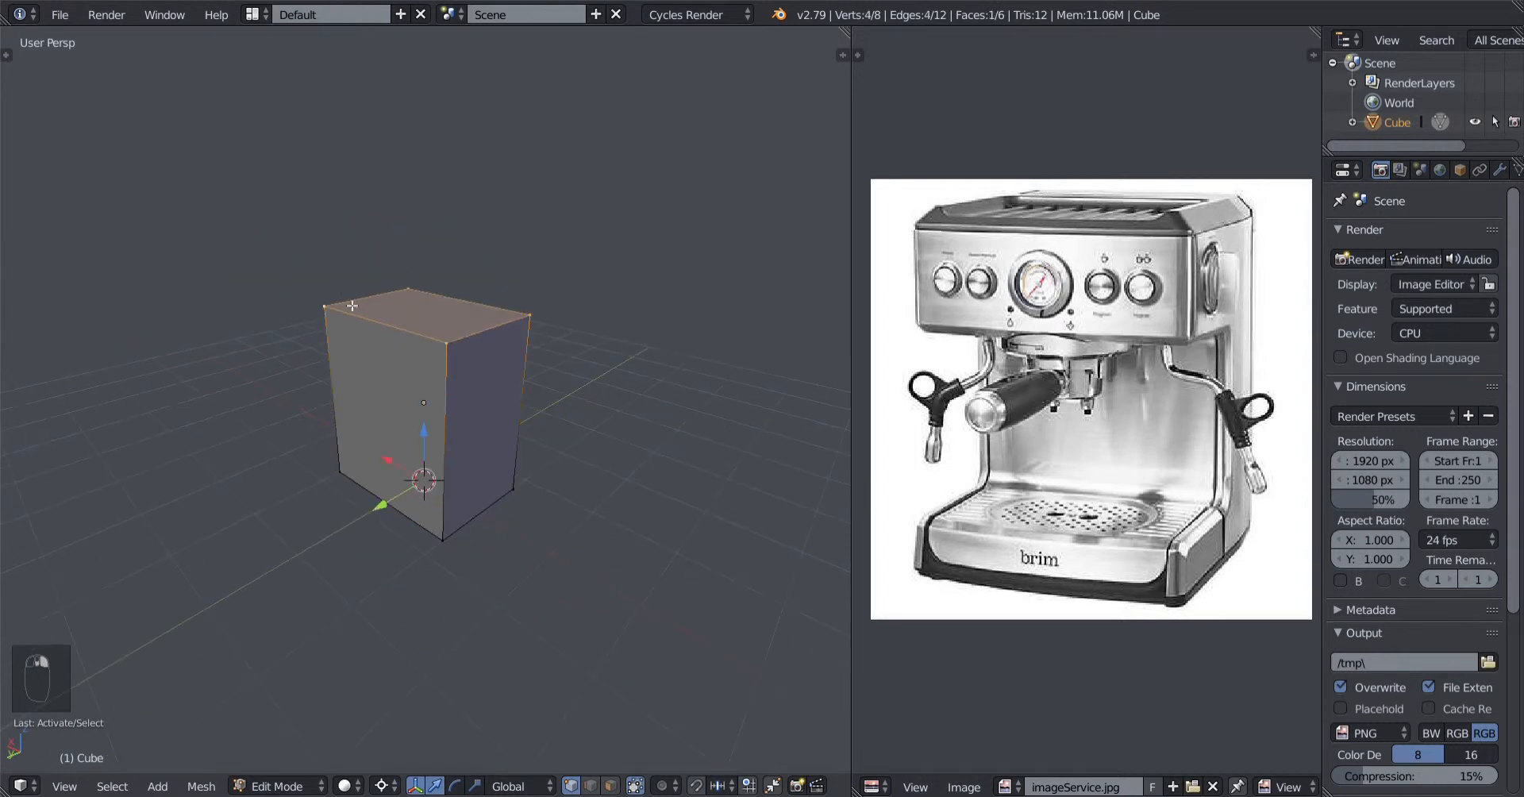
# Select the four bottom vertices of the cube, using wireframe display to reach the hidden ones.
pyautogui.moveTo(388, 359); pyautogui.dragTo(394, 326, button='middle')
pyautogui.rightClick(363, 448)
pyautogui.keyDown('shift'); pyautogui.rightClick(429, 467); pyautogui.keyUp('shift')
pyautogui.press('z')
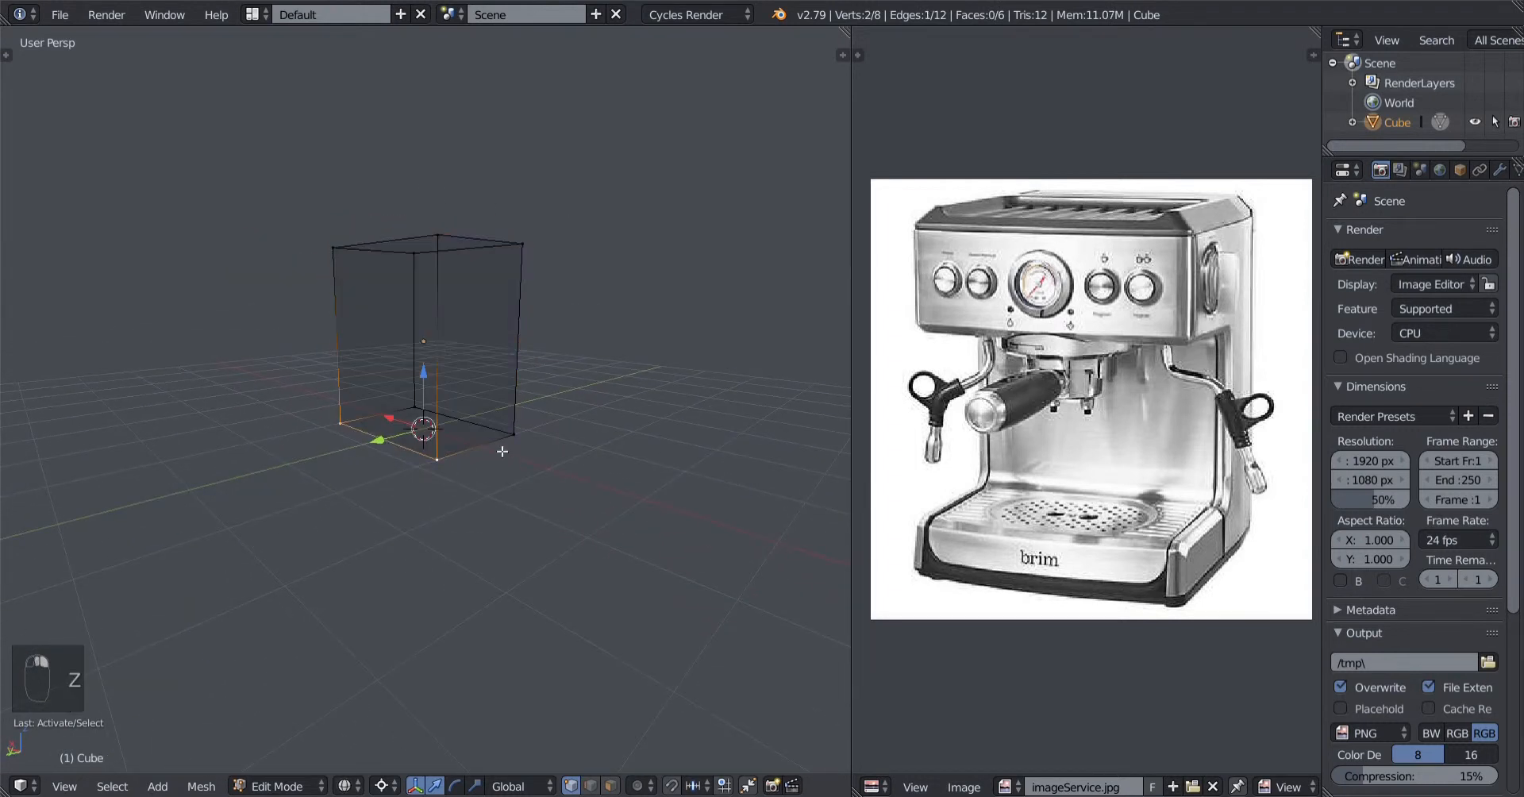
pyautogui.keyDown('shift'); pyautogui.rightClick(501, 449); pyautogui.keyUp('shift')
pyautogui.keyDown('shift'); pyautogui.rightClick(412, 403); pyautogui.keyUp('shift')
pyautogui.moveTo(407, 418)
pyautogui.mouseDown(button='middle')
pyautogui.moveTo(473, 423)
pyautogui.moveTo(365, 441)
pyautogui.moveTo(334, 422)
pyautogui.moveTo(456, 423)
pyautogui.moveTo(288, 403)
pyautogui.moveTo(602, 404)
pyautogui.moveTo(527, 384)
pyautogui.moveTo(500, 399)
pyautogui.moveTo(516, 433)
pyautogui.mouseUp(button='middle')
# Switch the viewport shading between Wireframe and Solid several times, finishing in Solid.
pyautogui.press('z')
pyautogui.scroll(3, 456, 424)
pyautogui.press('z')
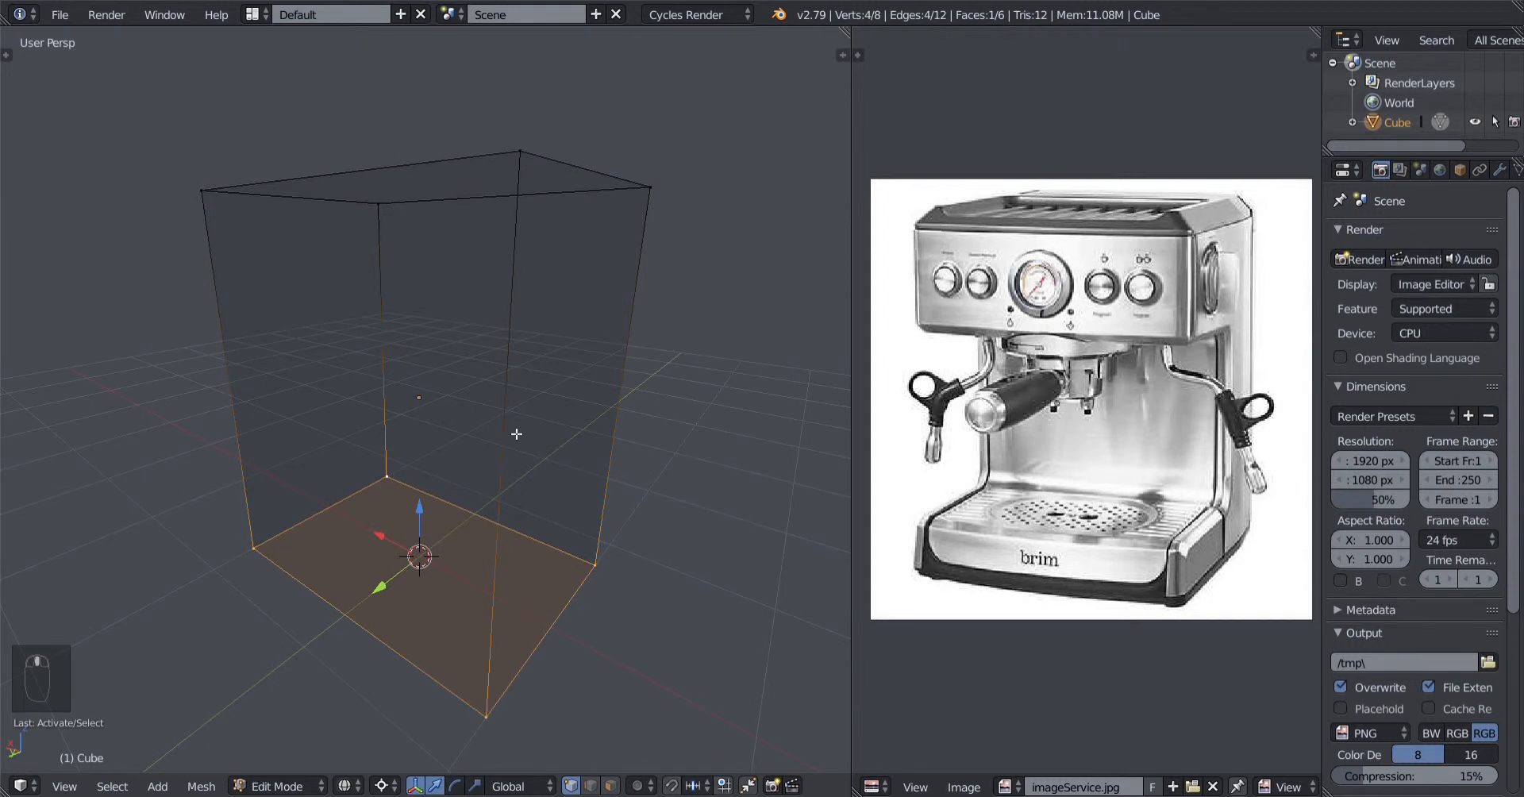
pyautogui.press('z')
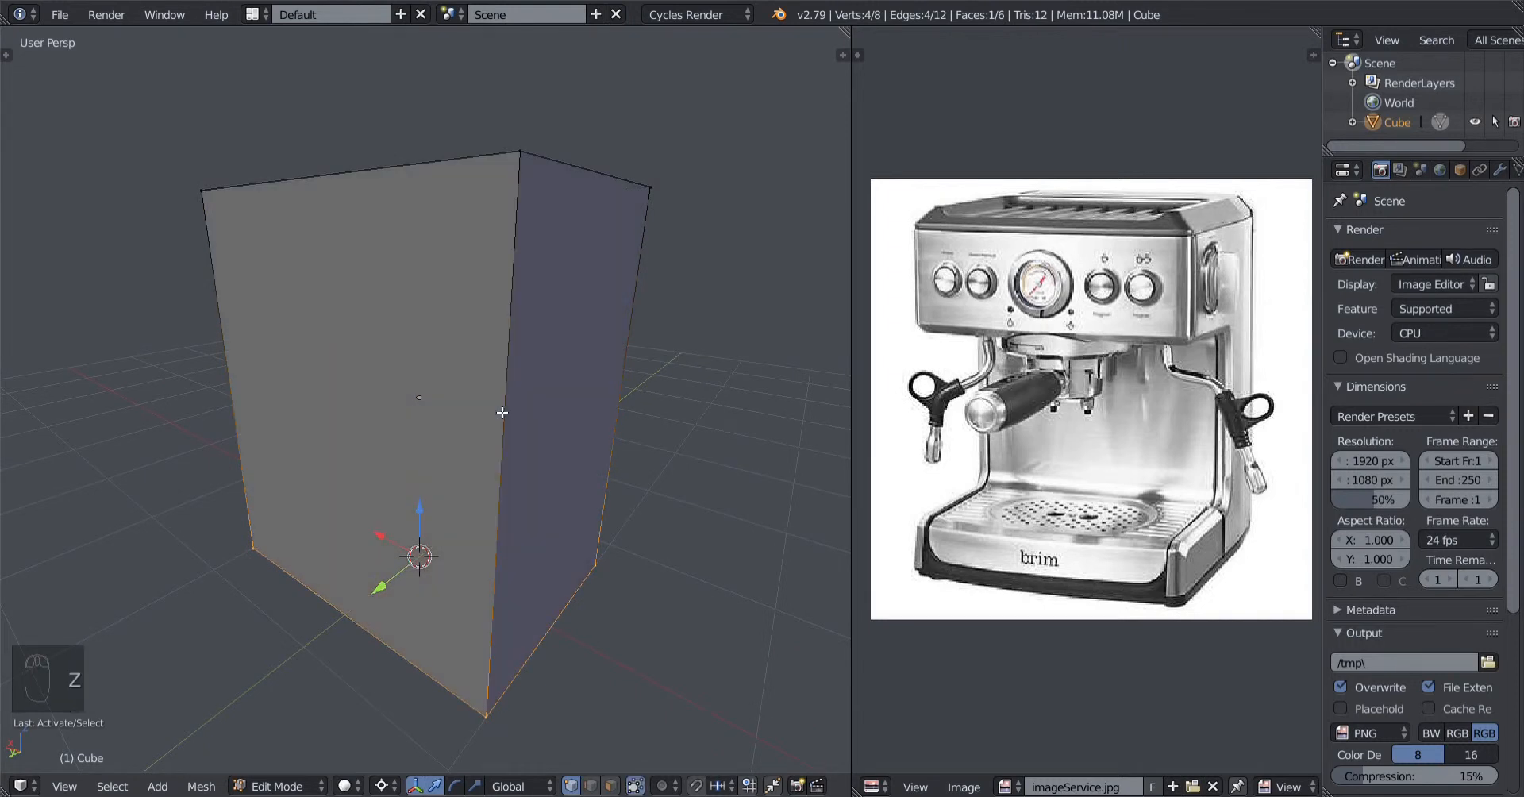
pyautogui.press('z')
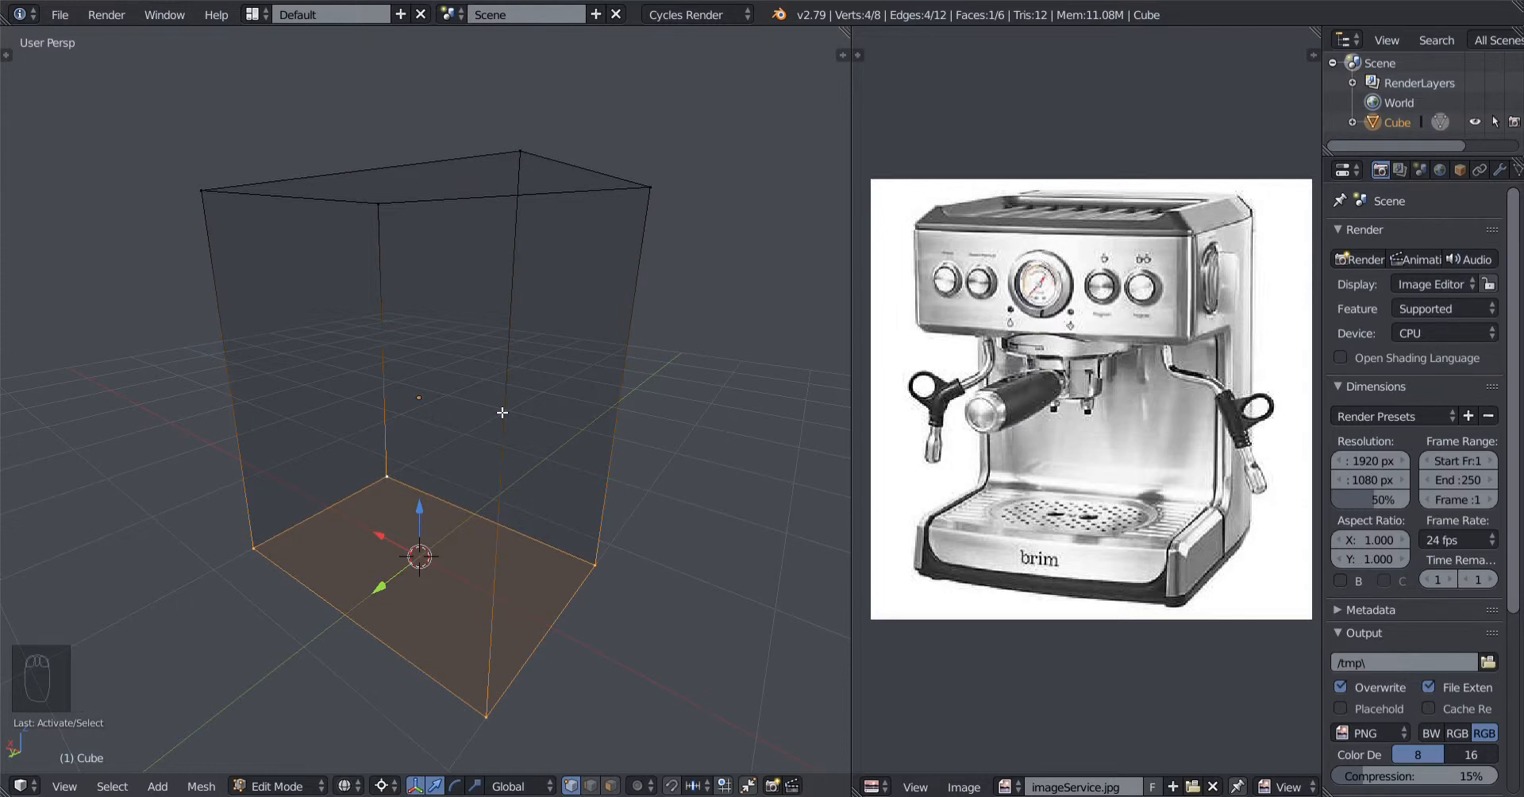
pyautogui.press('z')
pyautogui.moveTo(459, 430); pyautogui.dragTo(429, 522, button='middle')
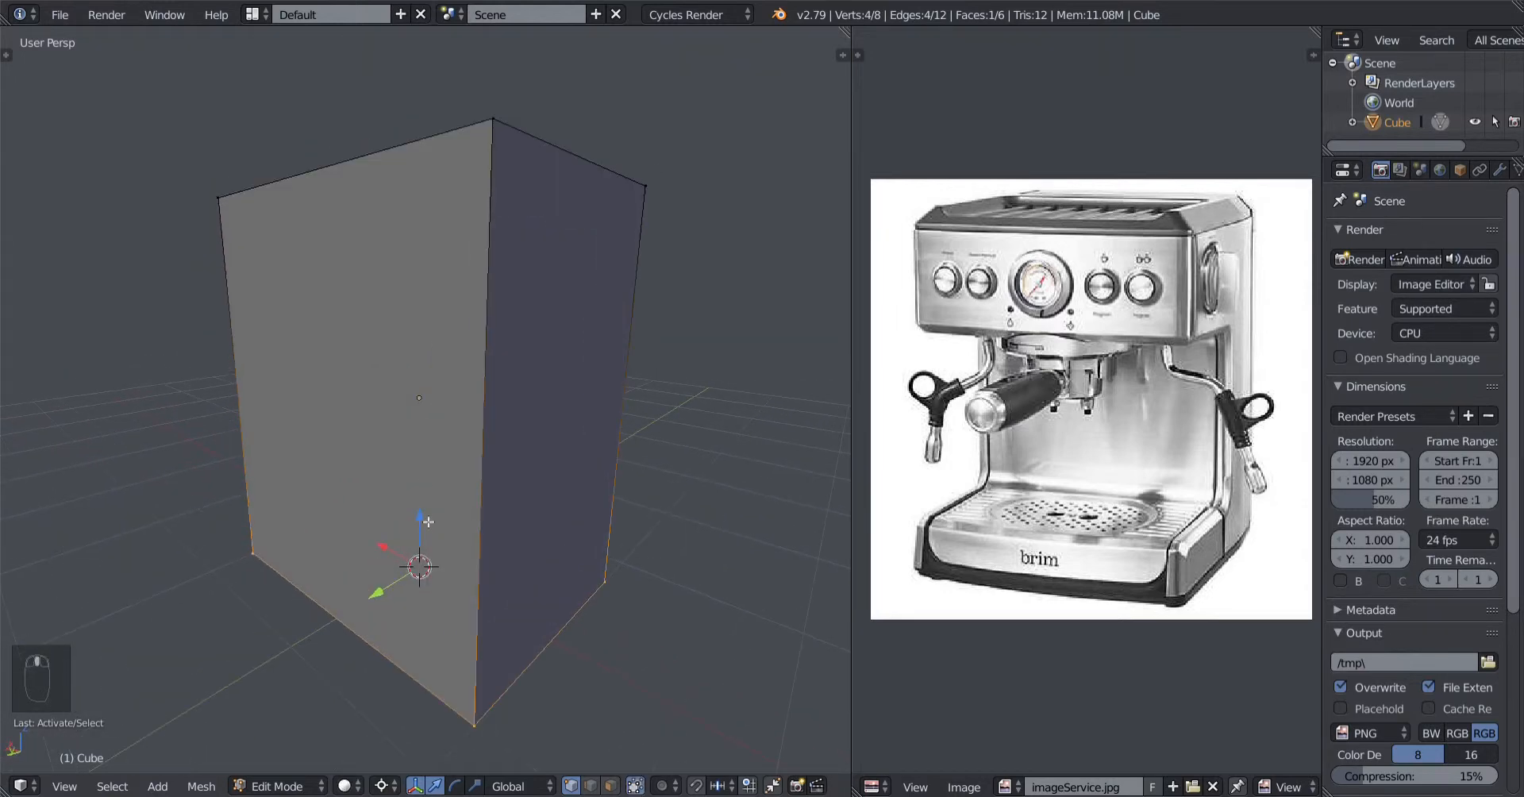
pyautogui.click(348, 786)
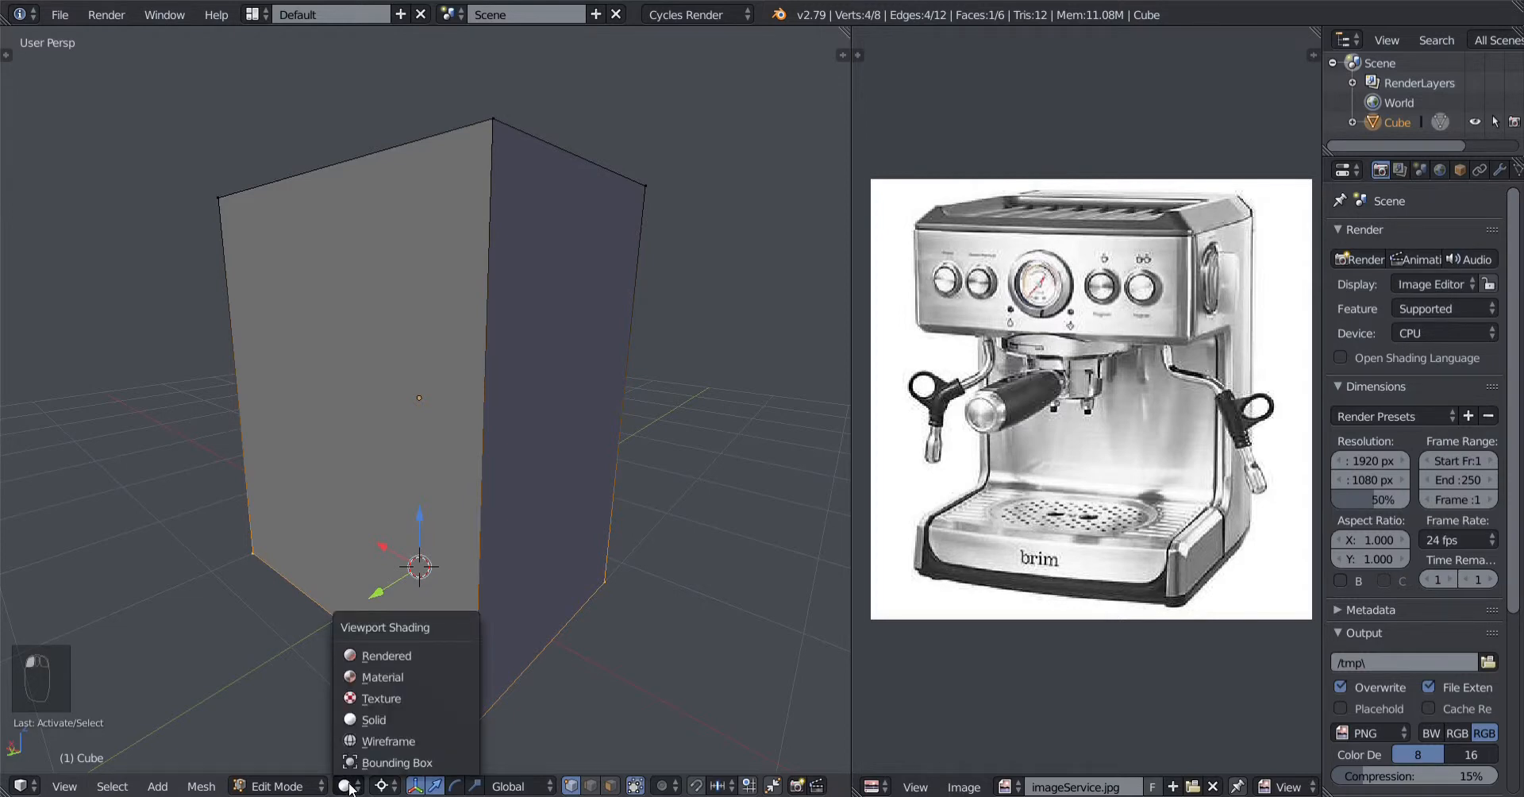
pyautogui.click(380, 740)
pyautogui.click(348, 786)
pyautogui.click(373, 719)
# Select the four bottom vertices of the cube from underneath in solid display.
pyautogui.moveTo(384, 629)
pyautogui.mouseDown(button='middle')
pyautogui.moveTo(306, 585)
pyautogui.moveTo(510, 586)
pyautogui.moveTo(403, 576)
pyautogui.moveTo(465, 569)
pyautogui.moveTo(476, 504)
pyautogui.mouseUp(button='middle')
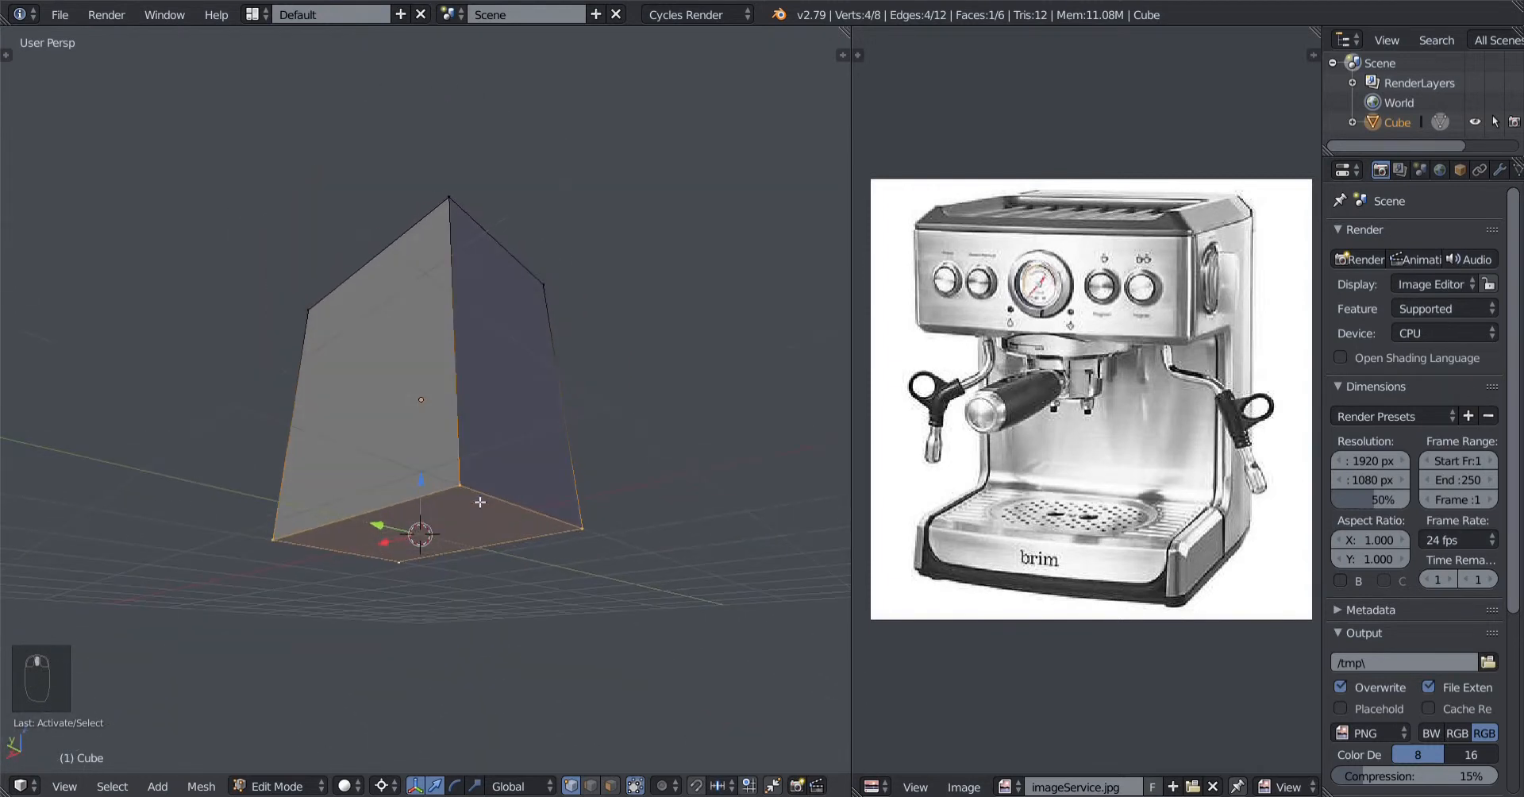
pyautogui.rightClick(456, 488)
pyautogui.rightClick(294, 515)
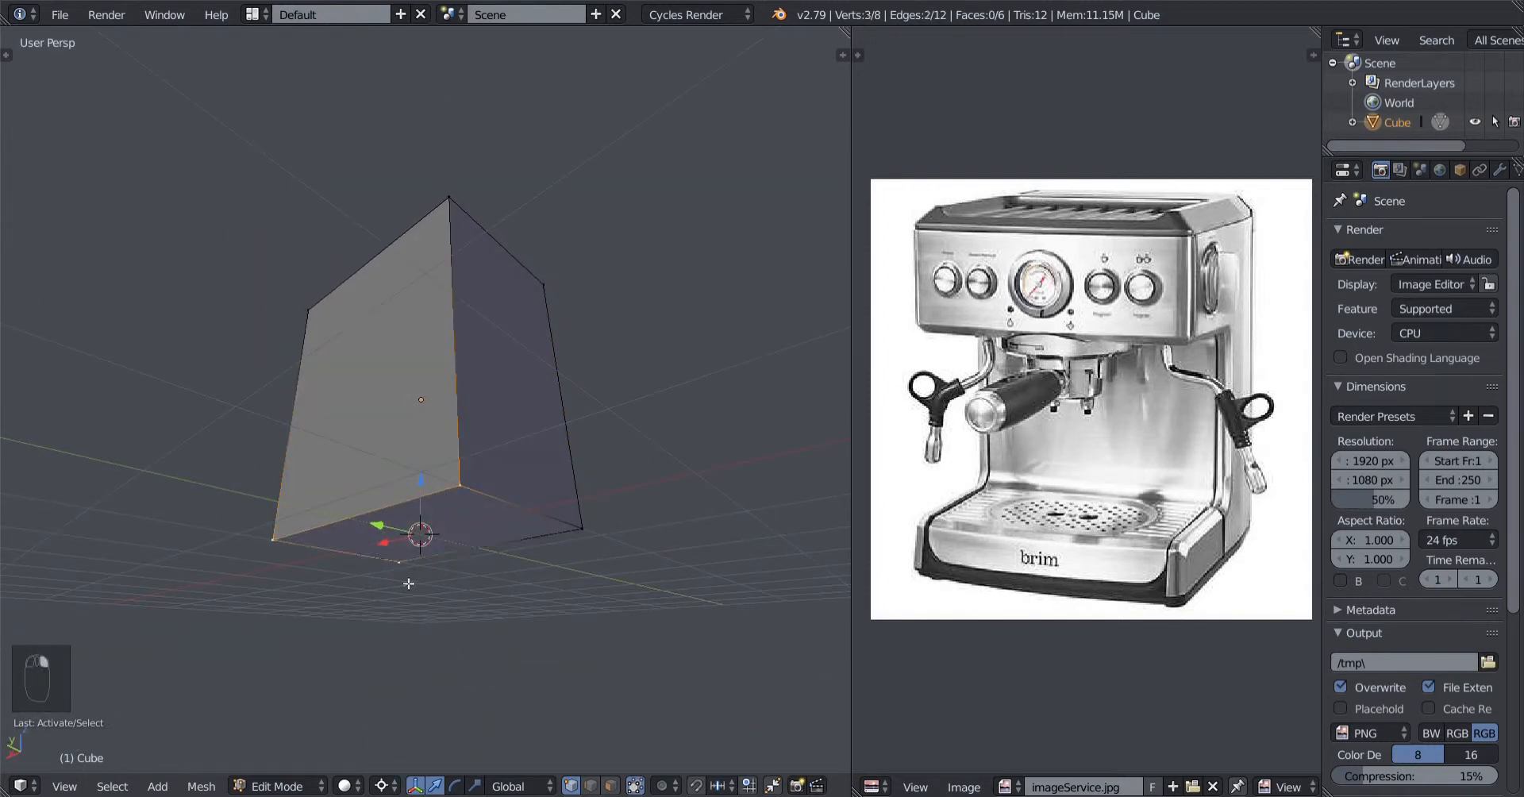
pyautogui.moveTo(565, 524); pyautogui.dragTo(517, 407, button='middle')
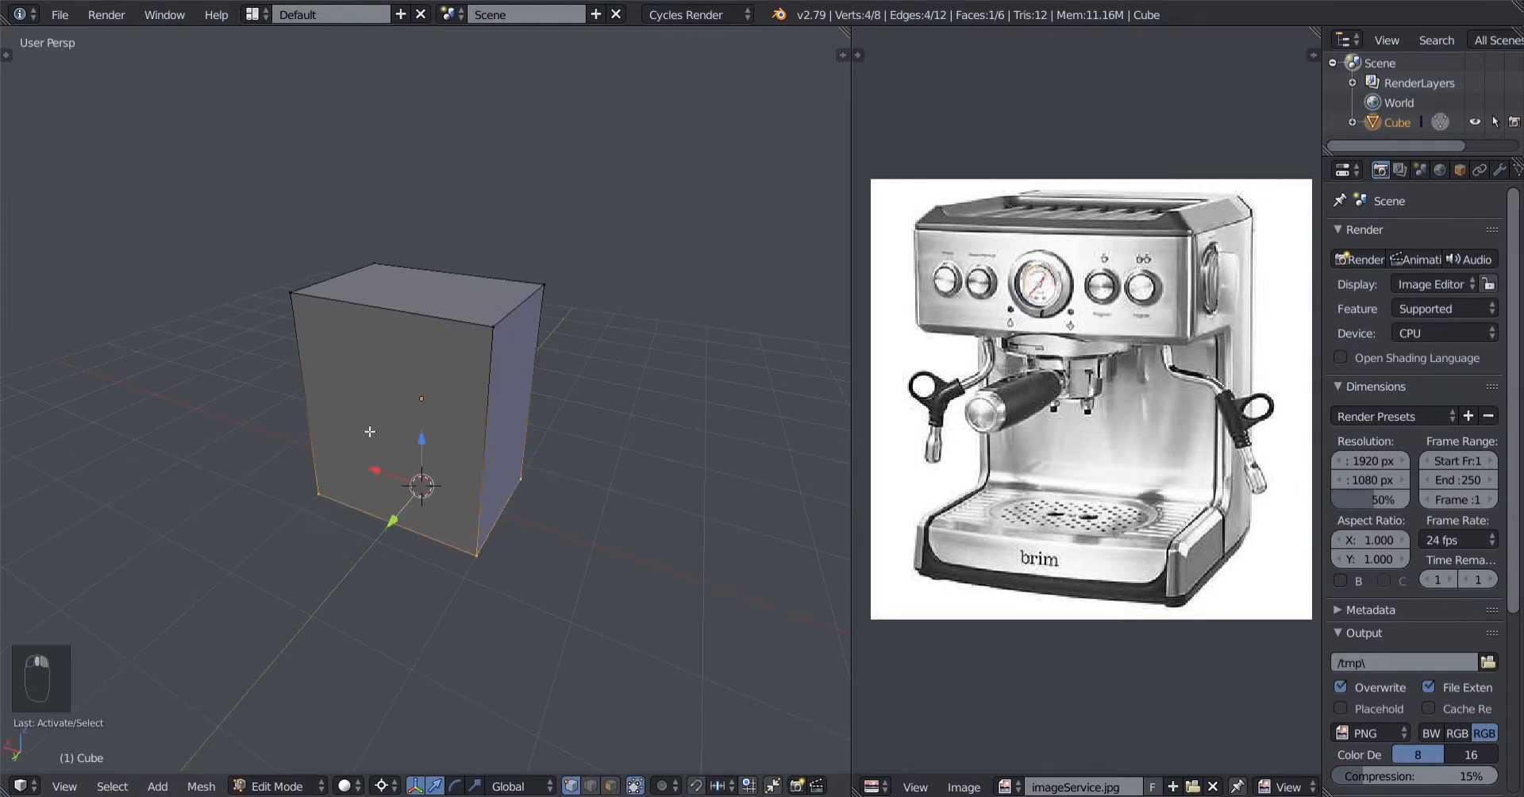
# Select the four vertices of the cube's top face.
pyautogui.rightClick(488, 323)
pyautogui.keyDown('shift'); pyautogui.rightClick(298, 301); pyautogui.keyUp('shift')
pyautogui.keyDown('shift'); pyautogui.rightClick(365, 266); pyautogui.keyUp('shift')
pyautogui.keyDown('shift'); pyautogui.rightClick(558, 299); pyautogui.keyUp('shift')
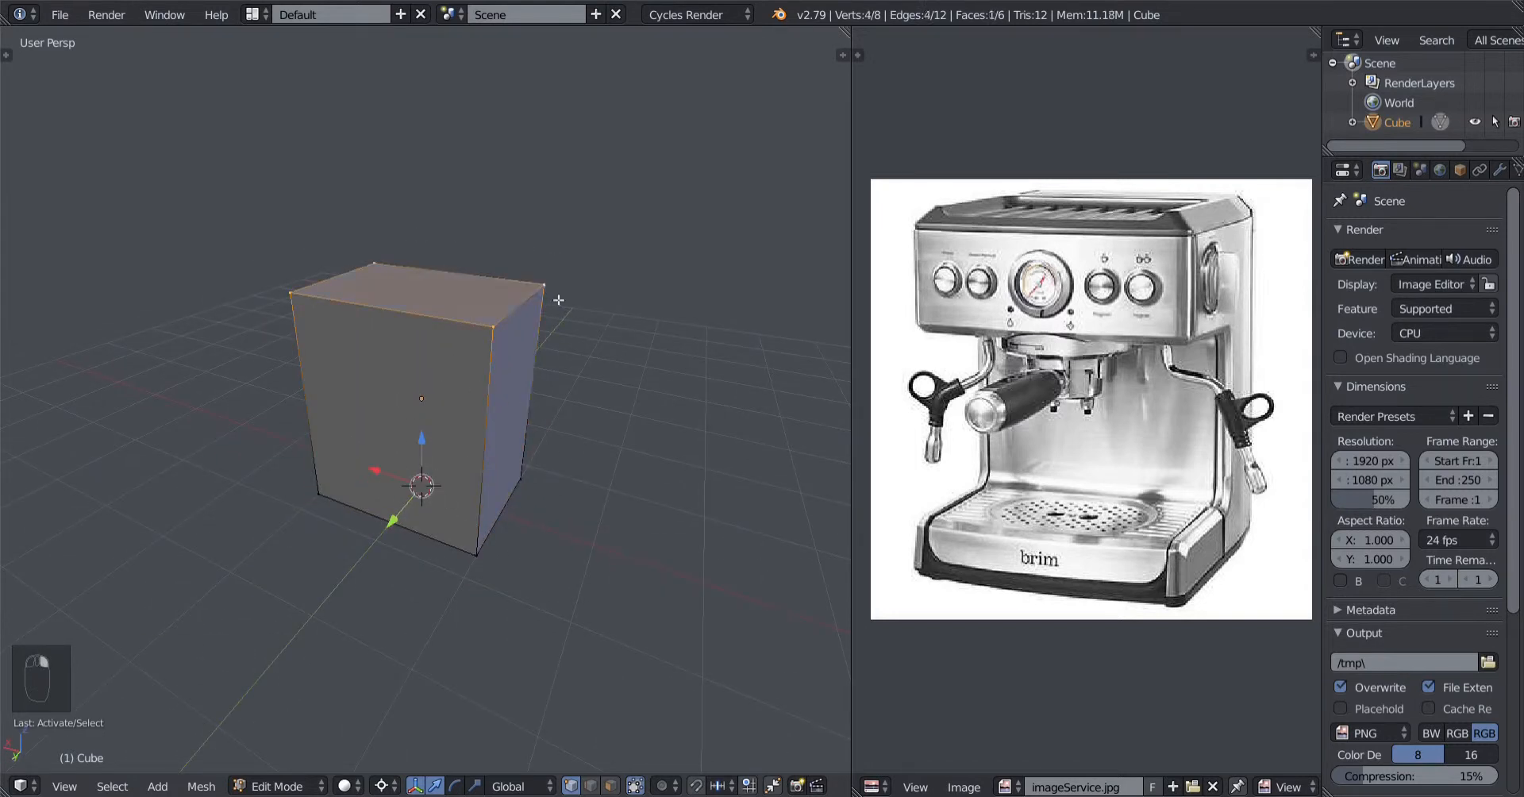
pyautogui.moveTo(558, 299); pyautogui.dragTo(487, 395, button='middle')
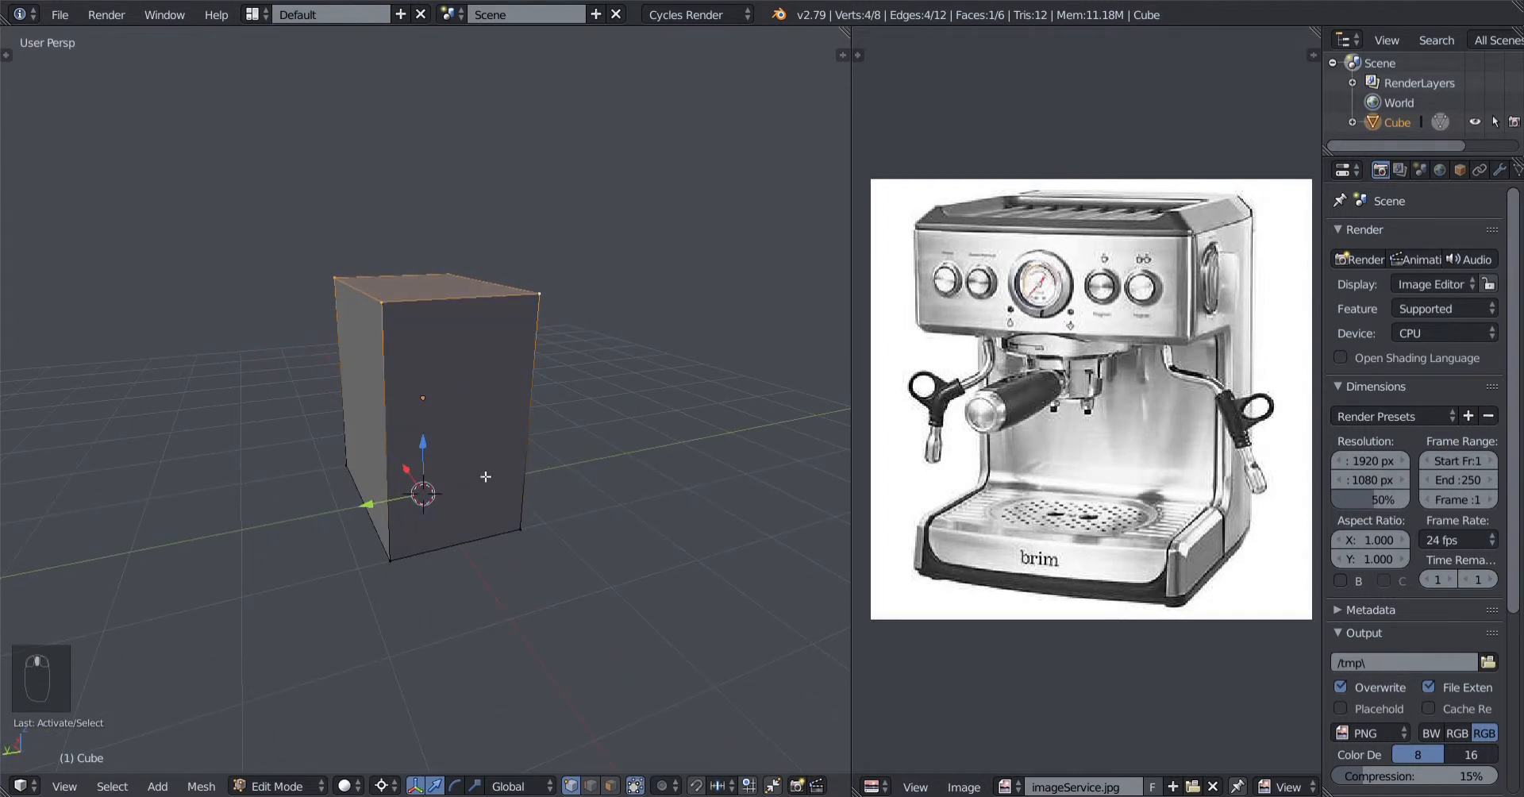
pyautogui.scroll(3, 569, 455)
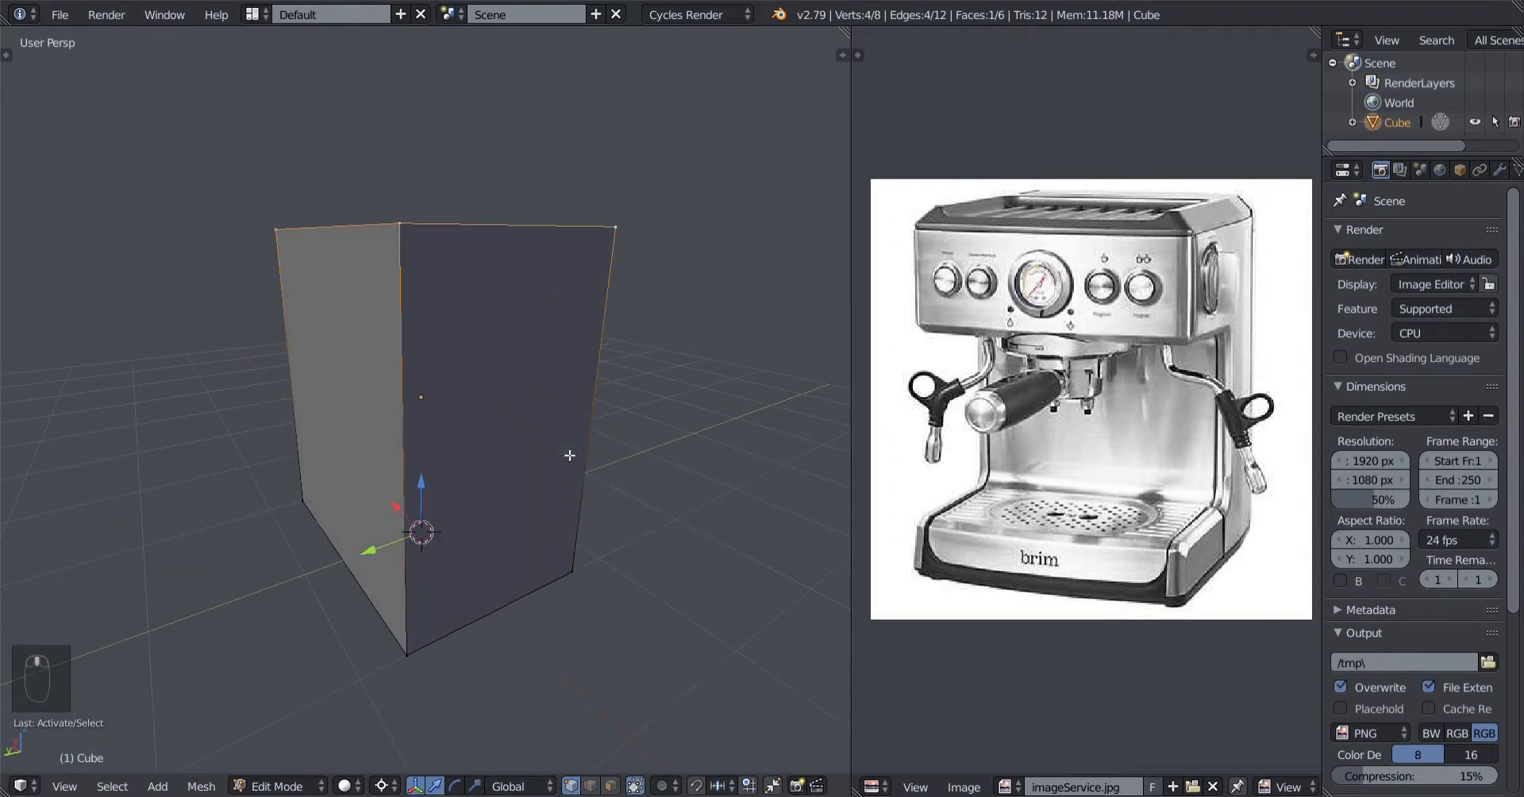
# Start a new selection from one top corner and add the other three corners of the top face.
pyautogui.moveTo(411, 246); pyautogui.dragTo(419, 287, button='middle')
pyautogui.rightClick(418, 285)
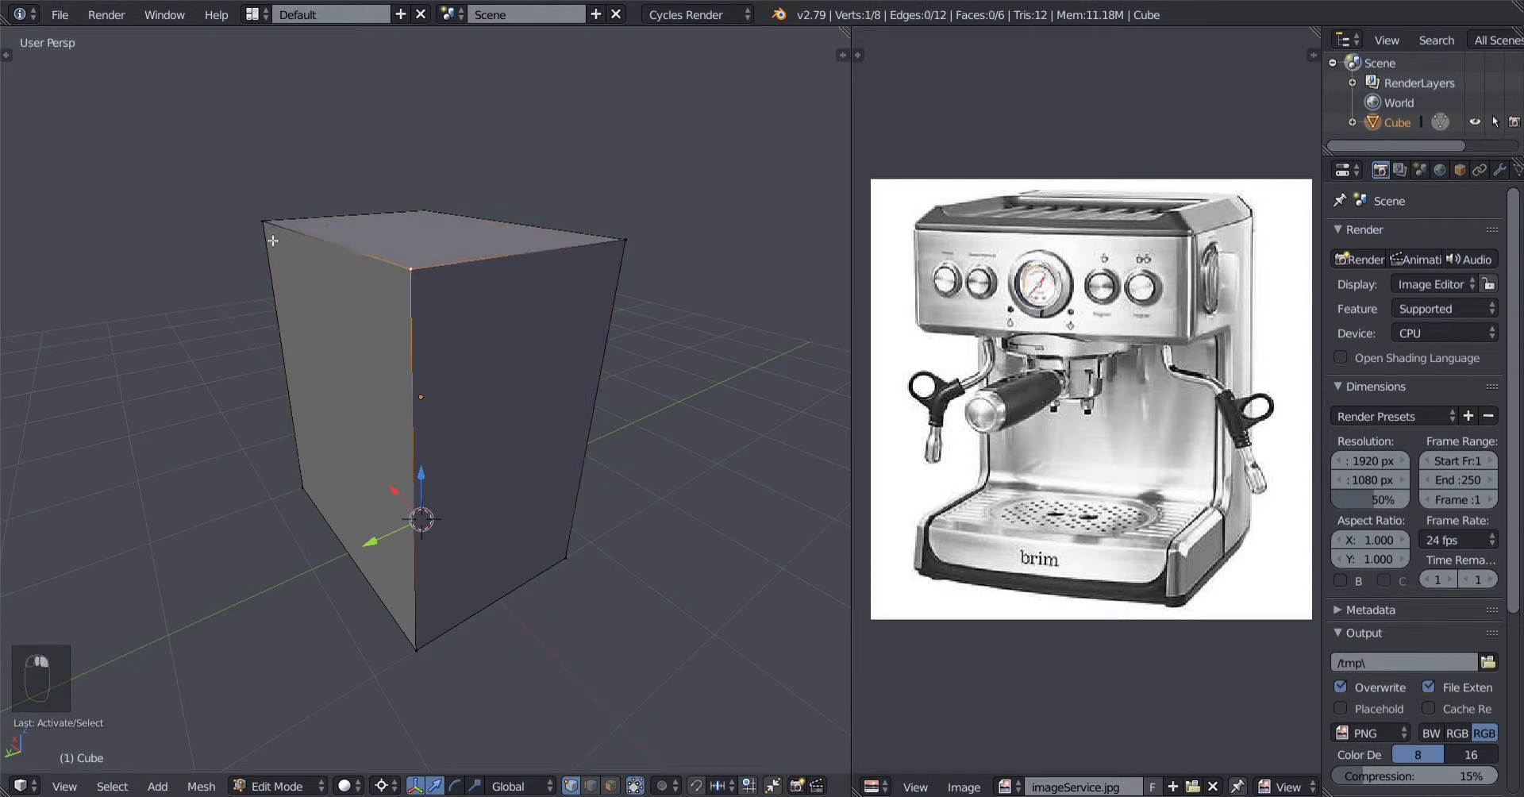
pyautogui.rightClick(274, 241)
pyautogui.keyDown('shift'); pyautogui.rightClick(445, 204); pyautogui.keyUp('shift')
pyautogui.keyDown('shift'); pyautogui.rightClick(618, 262); pyautogui.keyUp('shift')
pyautogui.keyDown('shift'); pyautogui.rightClick(433, 292); pyautogui.keyUp('shift')
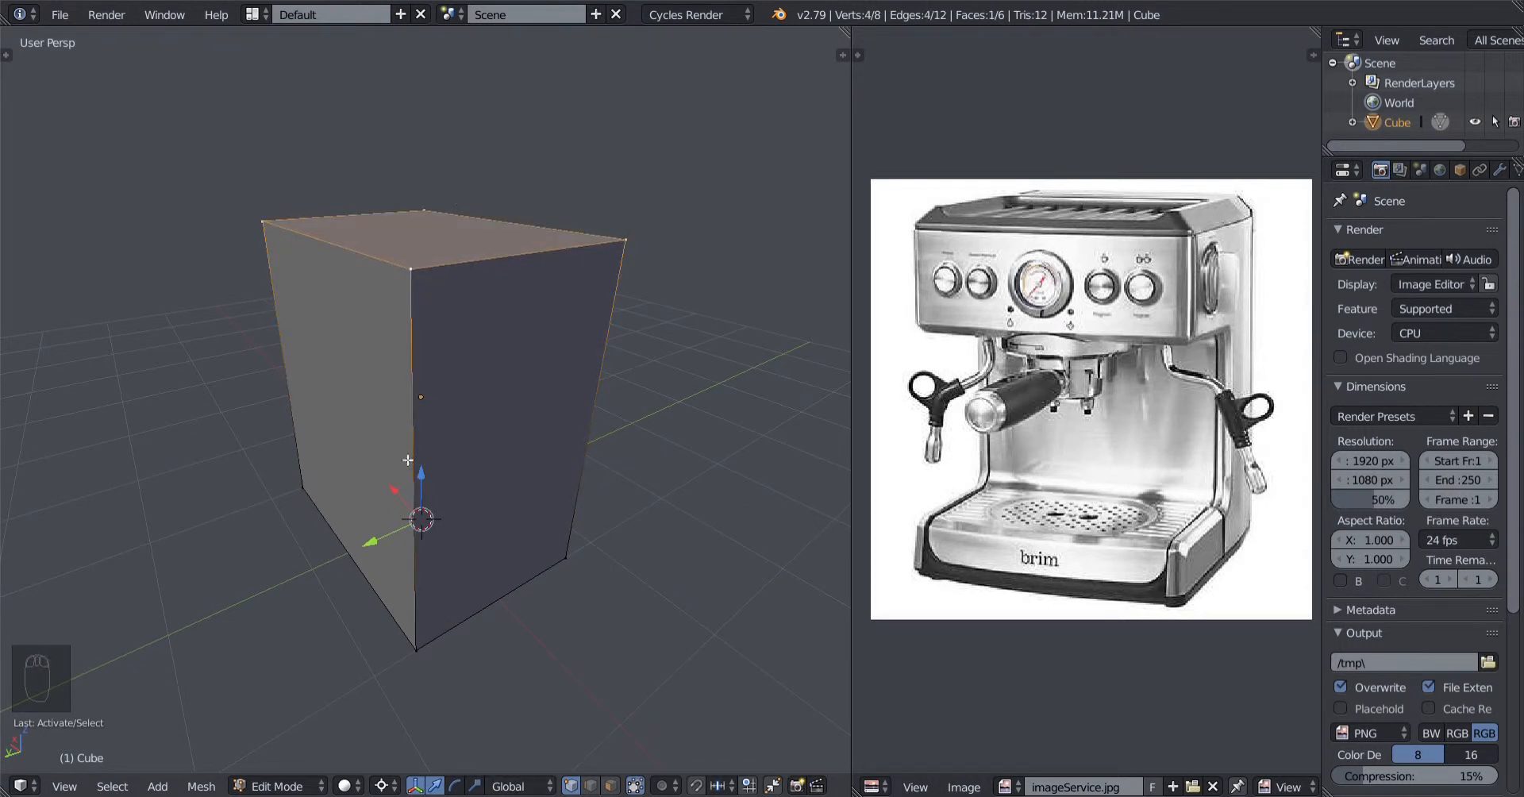
pyautogui.moveTo(413, 453)
pyautogui.mouseDown(button='middle')
pyautogui.moveTo(486, 459)
pyautogui.moveTo(432, 462)
pyautogui.mouseUp(button='middle')
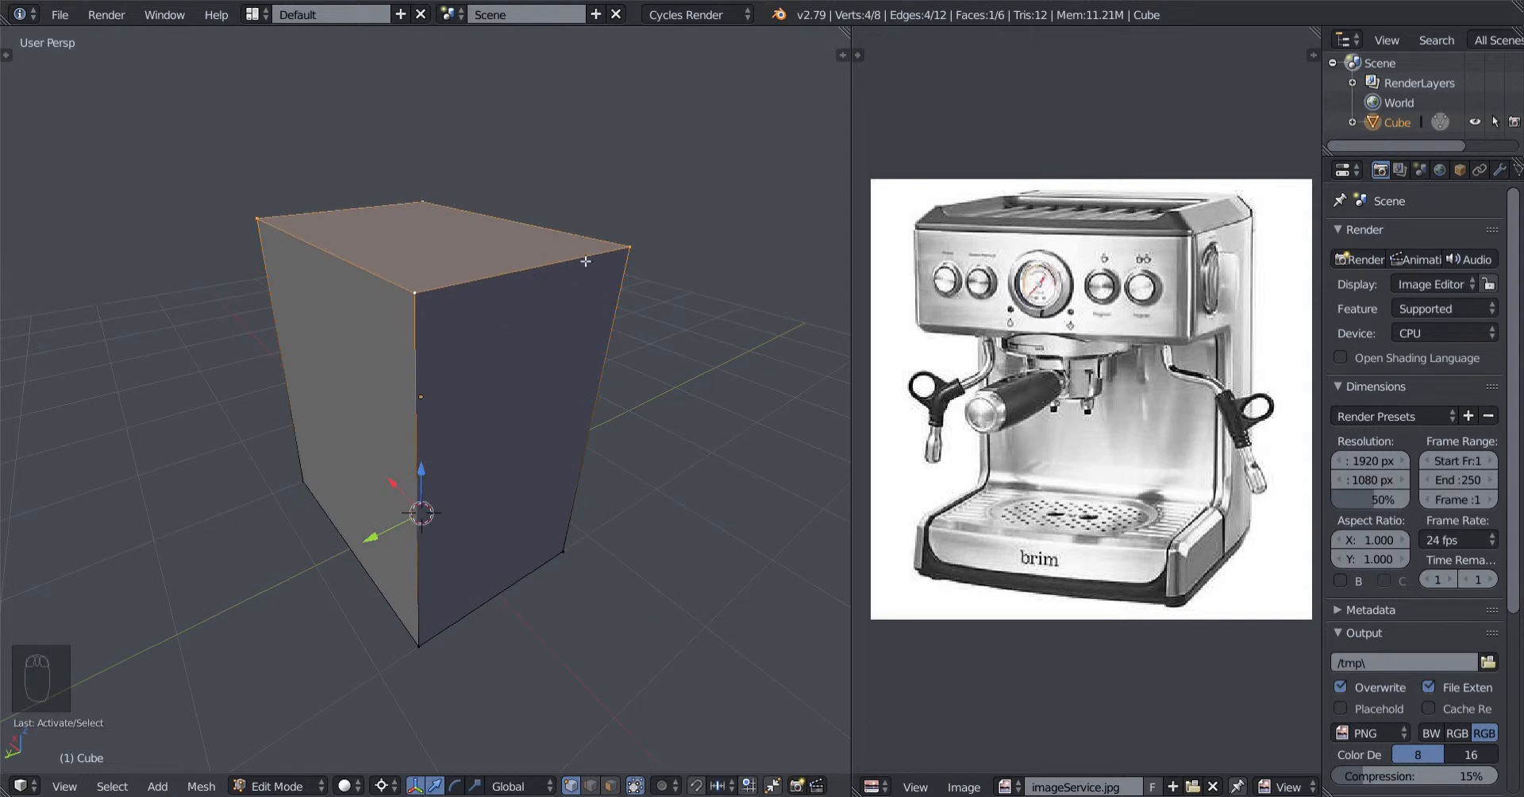
pyautogui.moveTo(469, 405); pyautogui.dragTo(487, 469, button='middle')
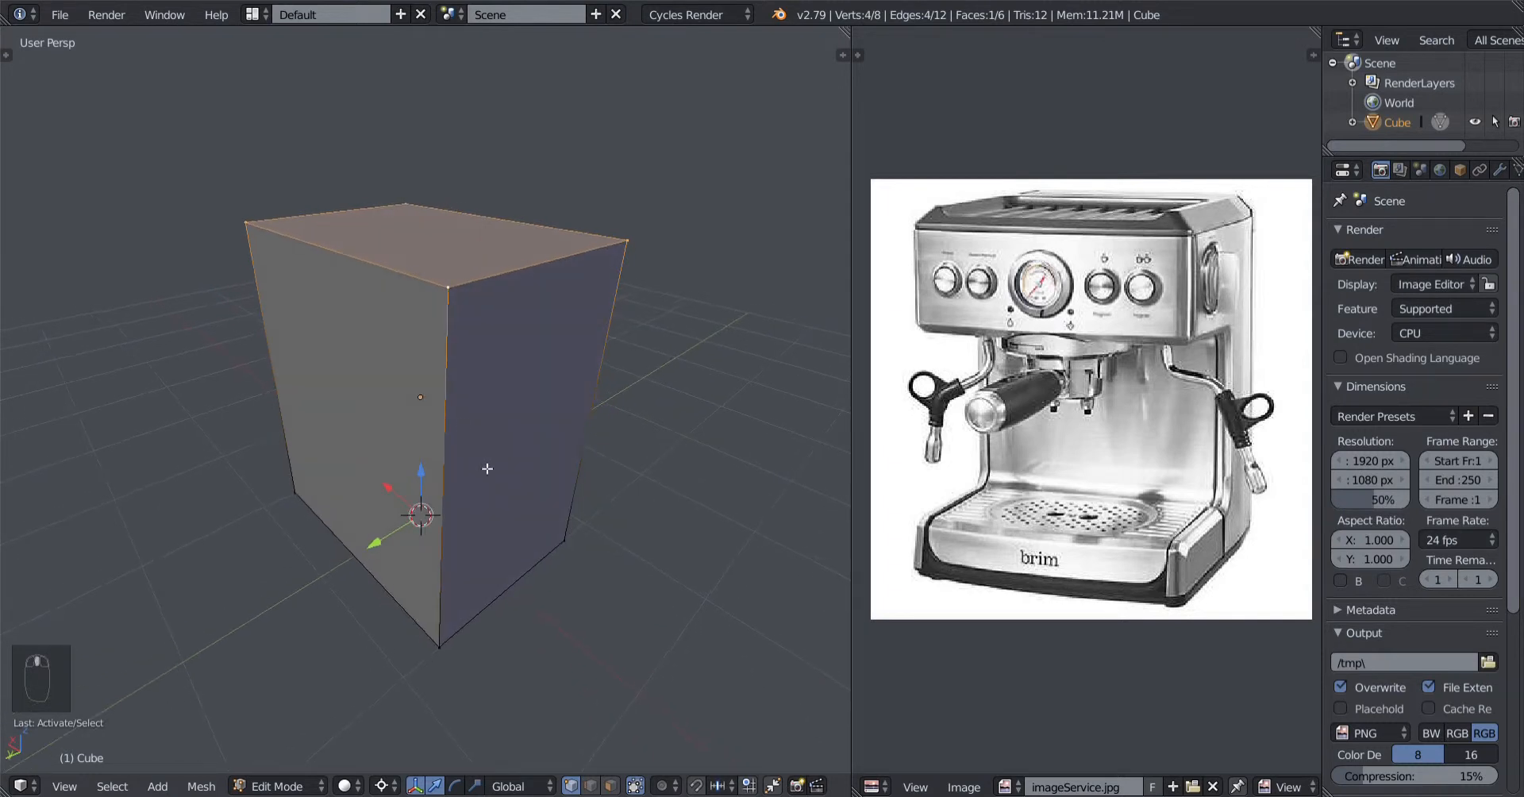
# Switch to edge select mode and select several edges around the side face of the cube.
pyautogui.click(594, 788)
pyautogui.scroll(-2, 476, 372)
pyautogui.rightClick(499, 335)
pyautogui.keyDown('shift'); pyautogui.rightClick(448, 432); pyautogui.keyUp('shift')
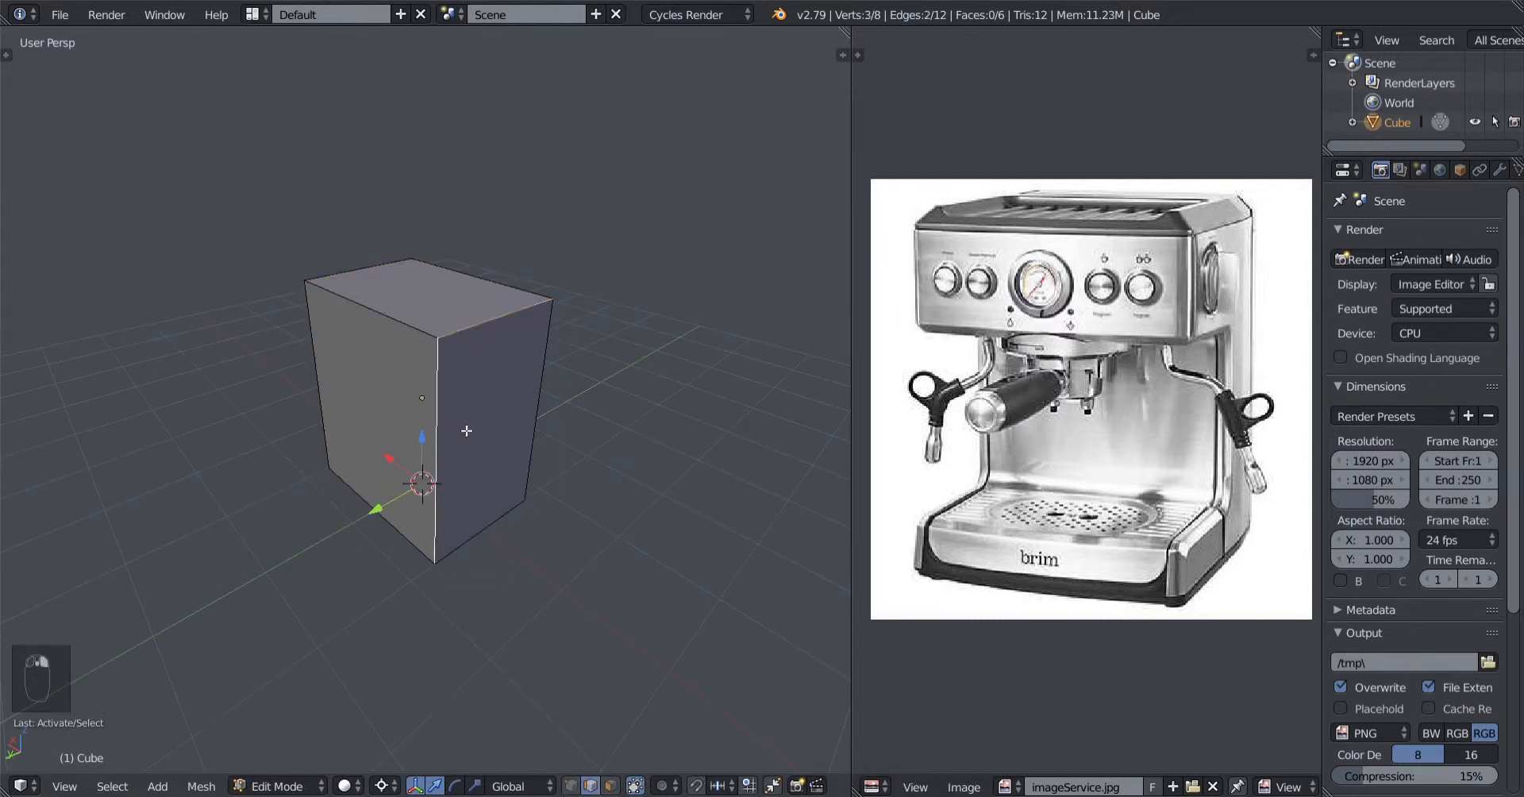
pyautogui.keyDown('shift'); pyautogui.rightClick(552, 403); pyautogui.keyUp('shift')
pyautogui.moveTo(553, 403); pyautogui.dragTo(467, 423, button='middle')
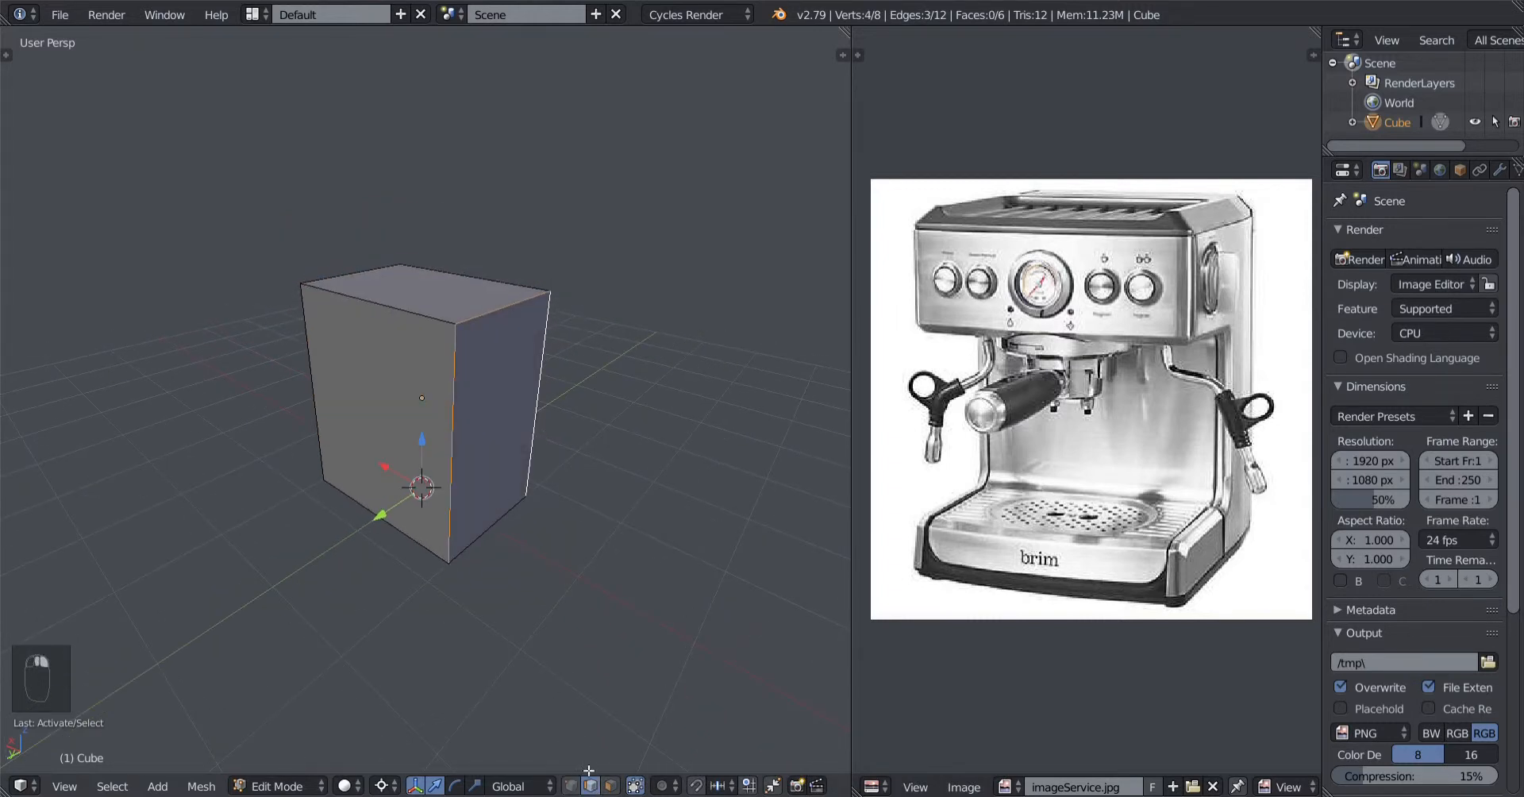
# Switch to face select mode and select the side, top and adjacent side faces one after another.
pyautogui.click(610, 785)
pyautogui.moveTo(524, 500); pyautogui.dragTo(453, 497, button='middle')
pyautogui.rightClick(455, 378)
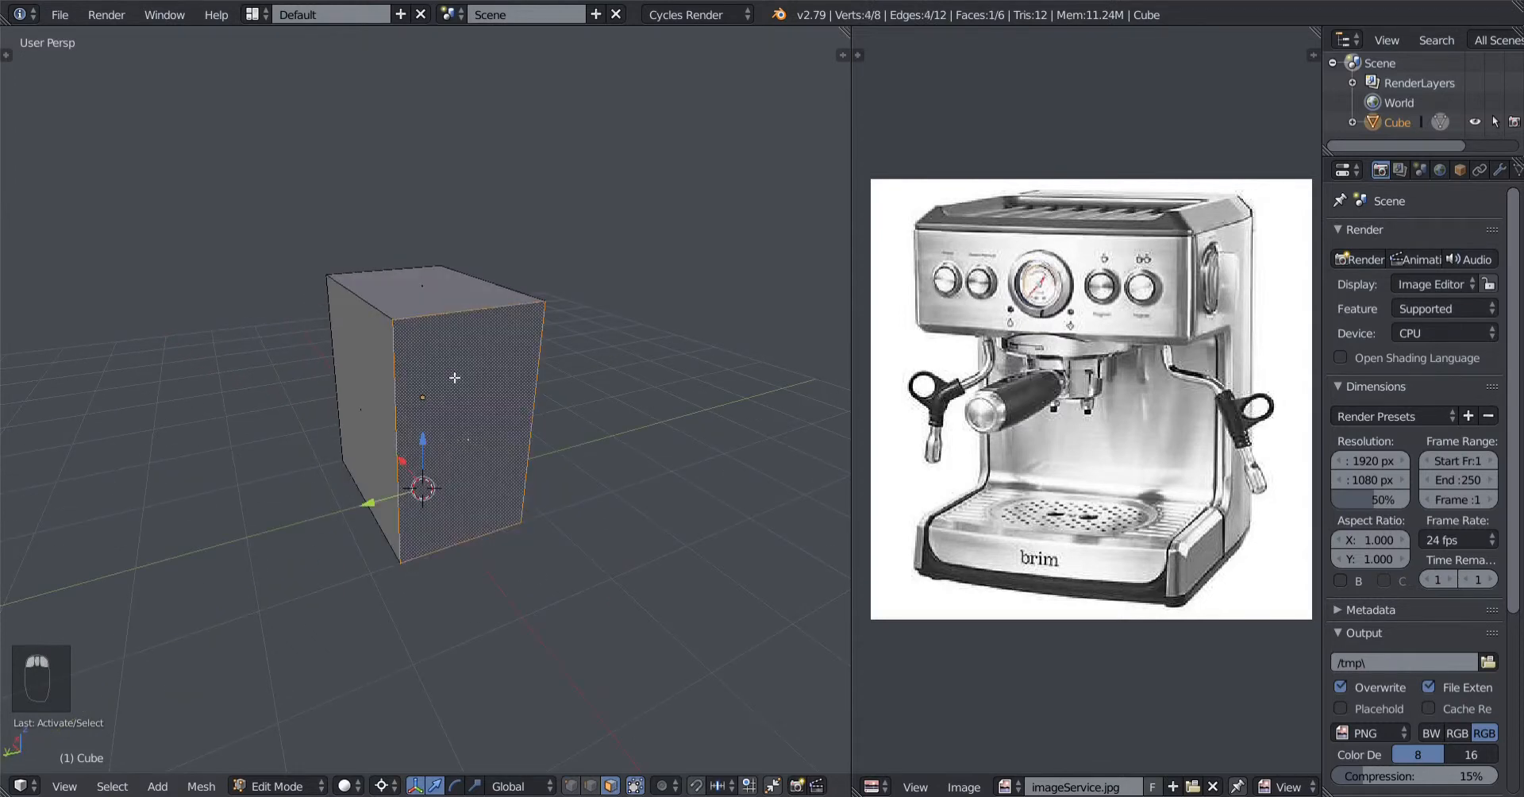
pyautogui.rightClick(443, 283)
pyautogui.rightClick(371, 398)
pyautogui.moveTo(371, 399); pyautogui.dragTo(466, 458, button='middle')
pyautogui.scroll(2, 383, 422)
# Return to vertex select mode and deselect everything.
pyautogui.click(570, 788)
pyautogui.scroll(-4, 476, 508)
pyautogui.scroll(3, 468, 508)
pyautogui.press('a')
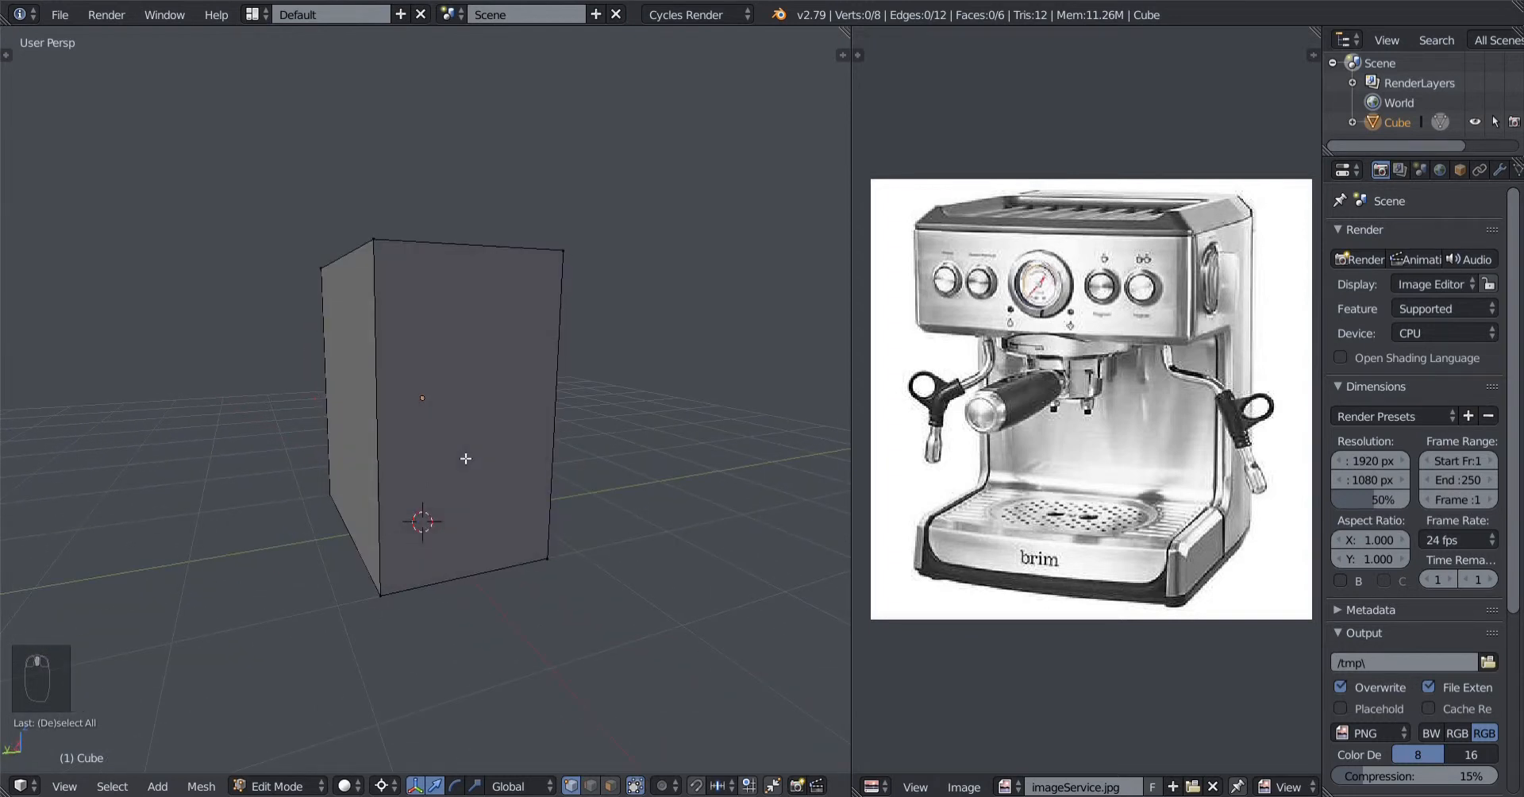
# Add a single horizontal loop cut around the cube, centred at its mid-height.
pyautogui.moveTo(454, 457); pyautogui.dragTo(482, 458, button='middle')
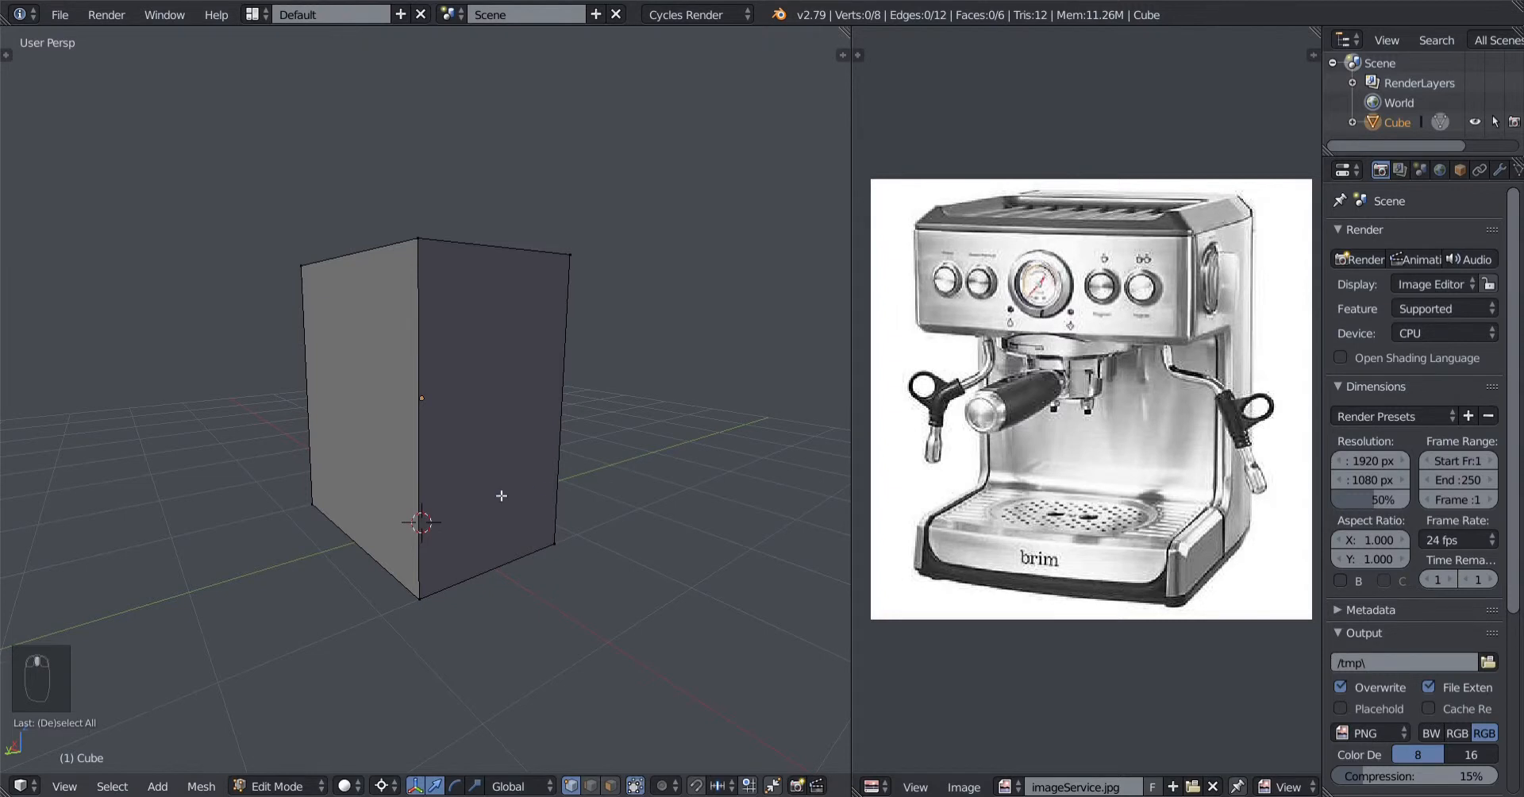
pyautogui.moveTo(501, 496)
pyautogui.mouseDown(button='middle')
pyautogui.moveTo(559, 491)
pyautogui.moveTo(523, 498)
pyautogui.mouseUp(button='middle')
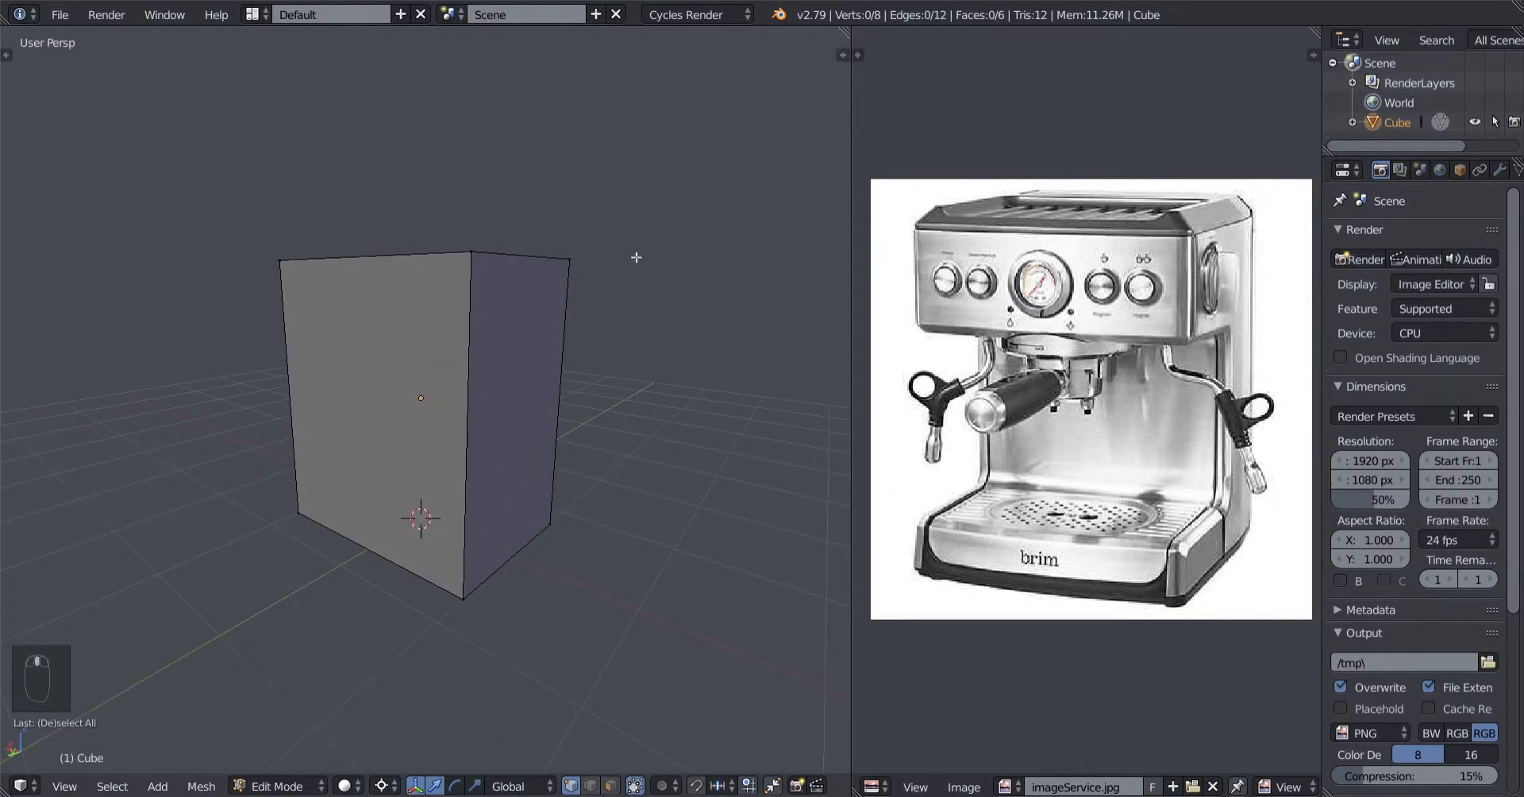
pyautogui.moveTo(628, 433); pyautogui.dragTo(581, 439, button='middle')
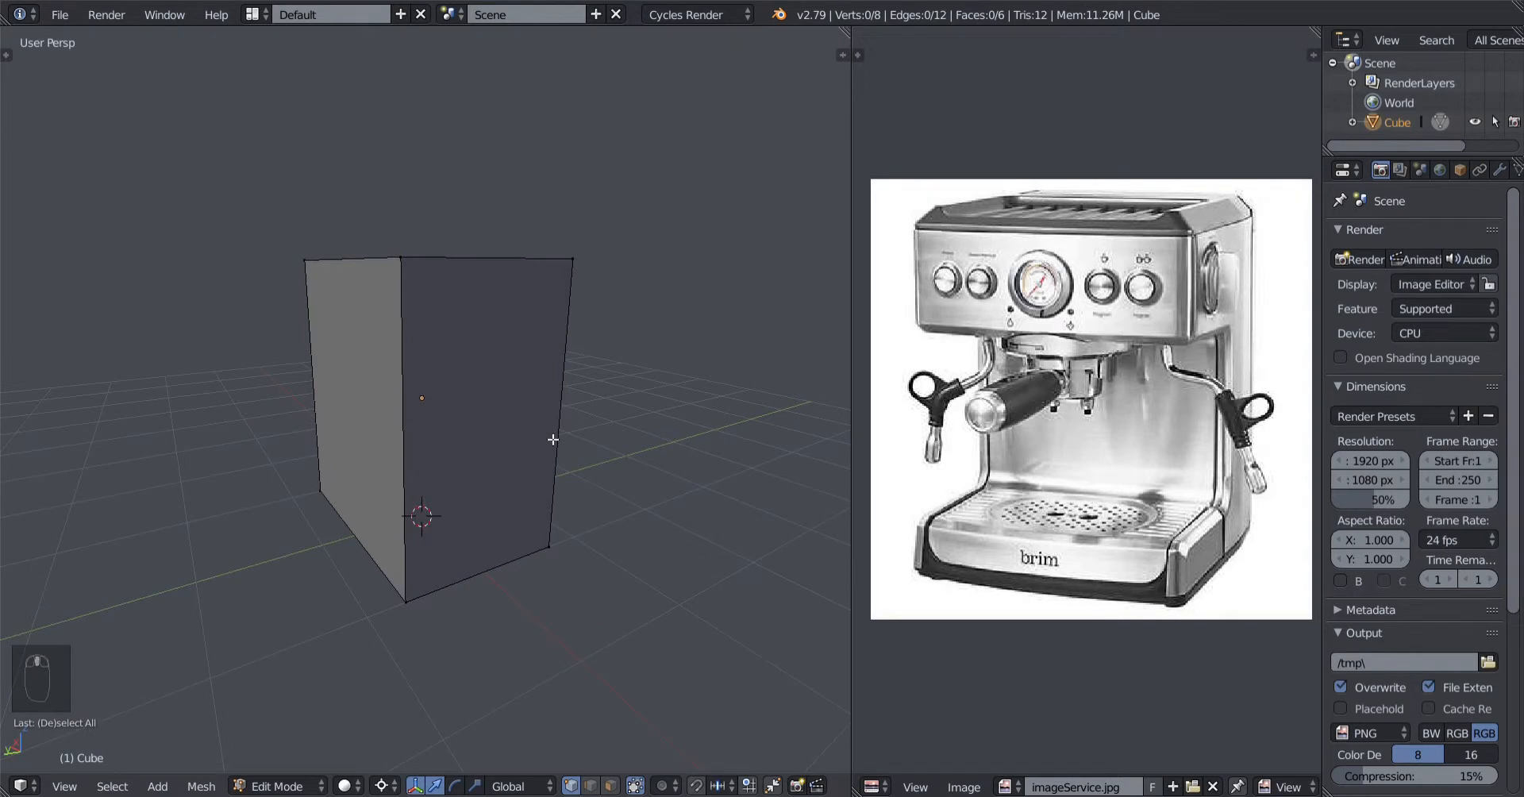
pyautogui.hotkey('ctrl', 'r')
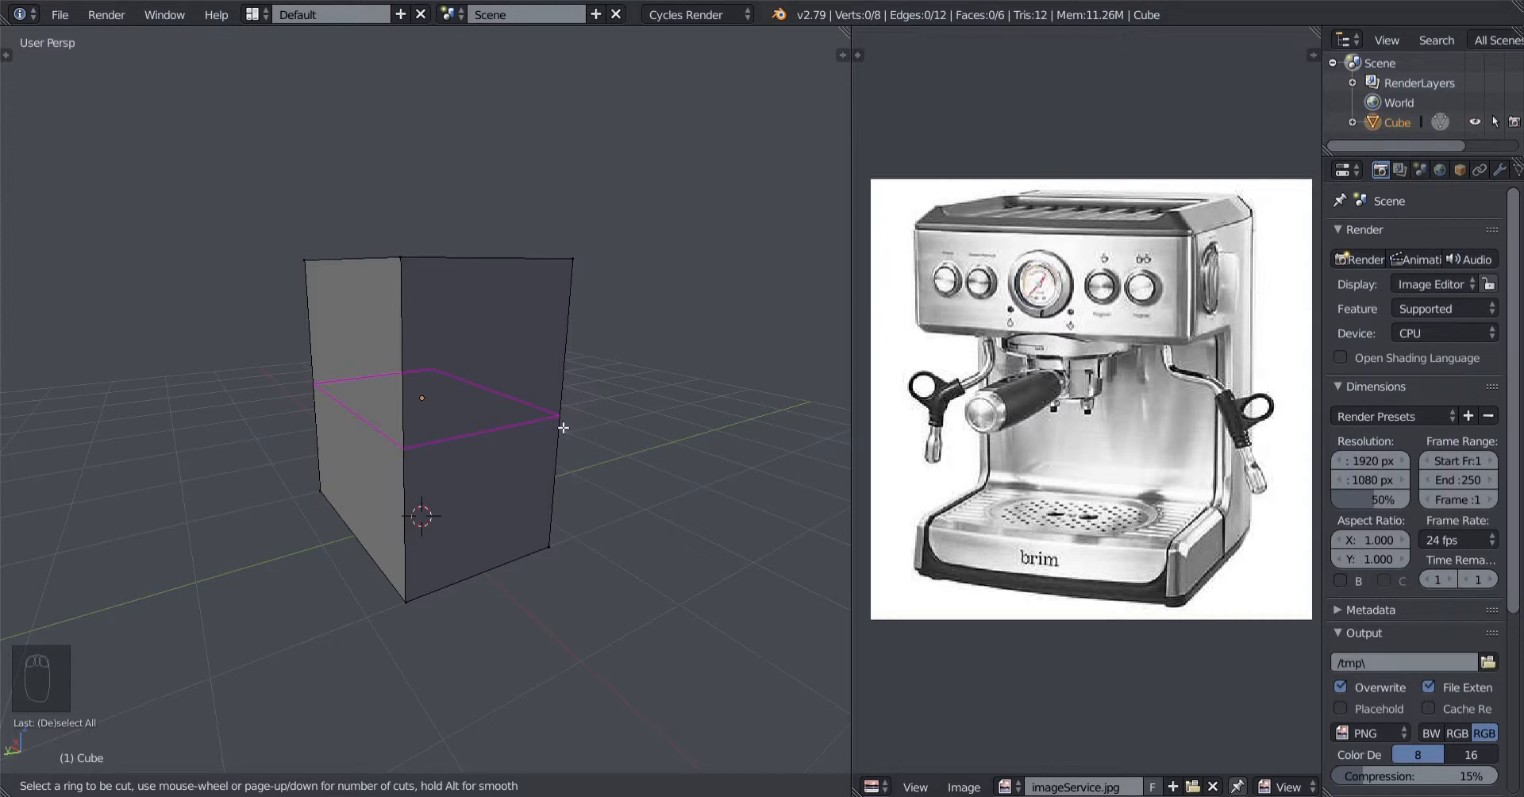
pyautogui.rightClick(580, 418)
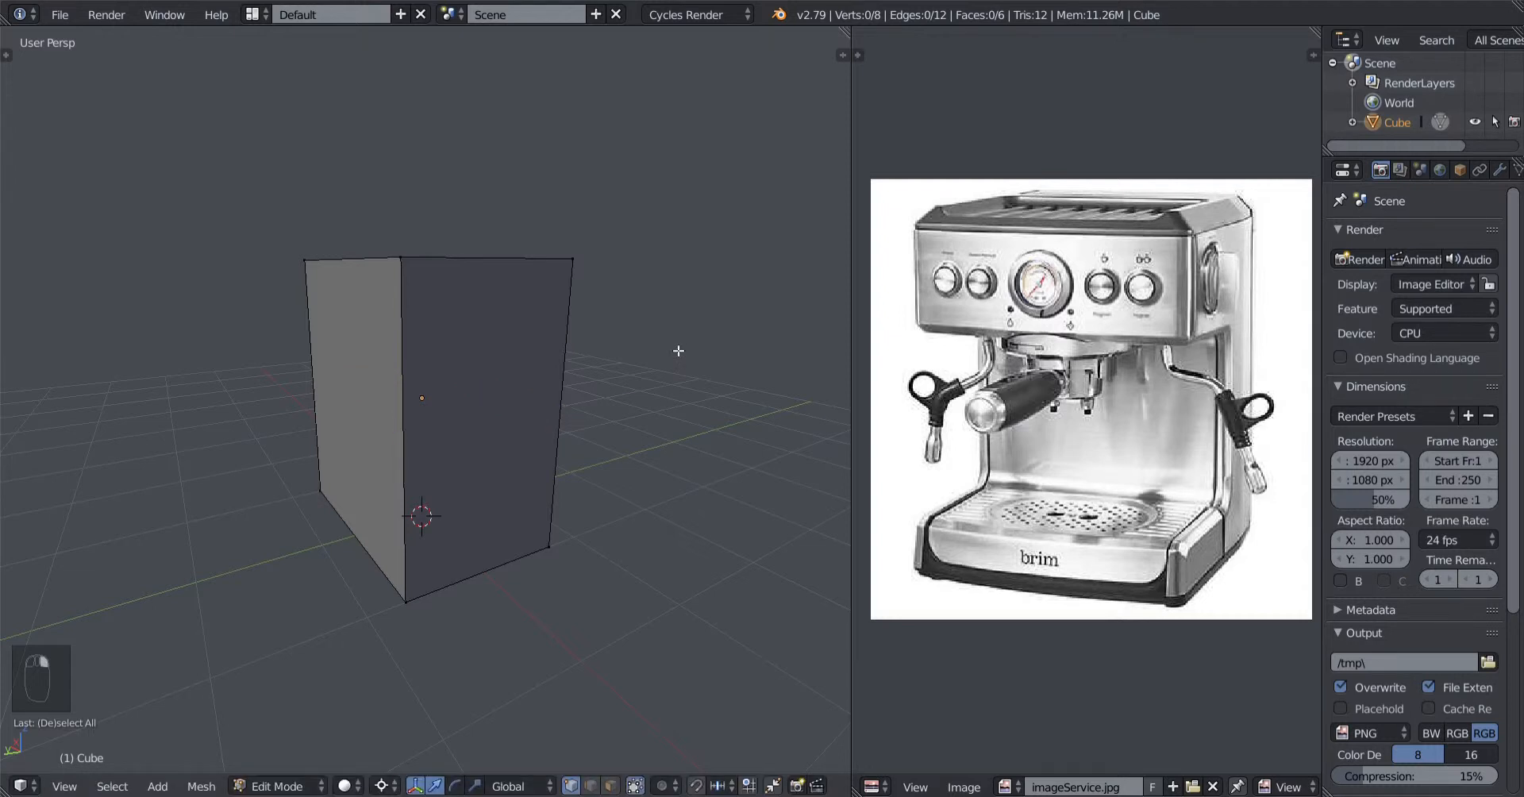
pyautogui.hotkey('ctrl', 'r')
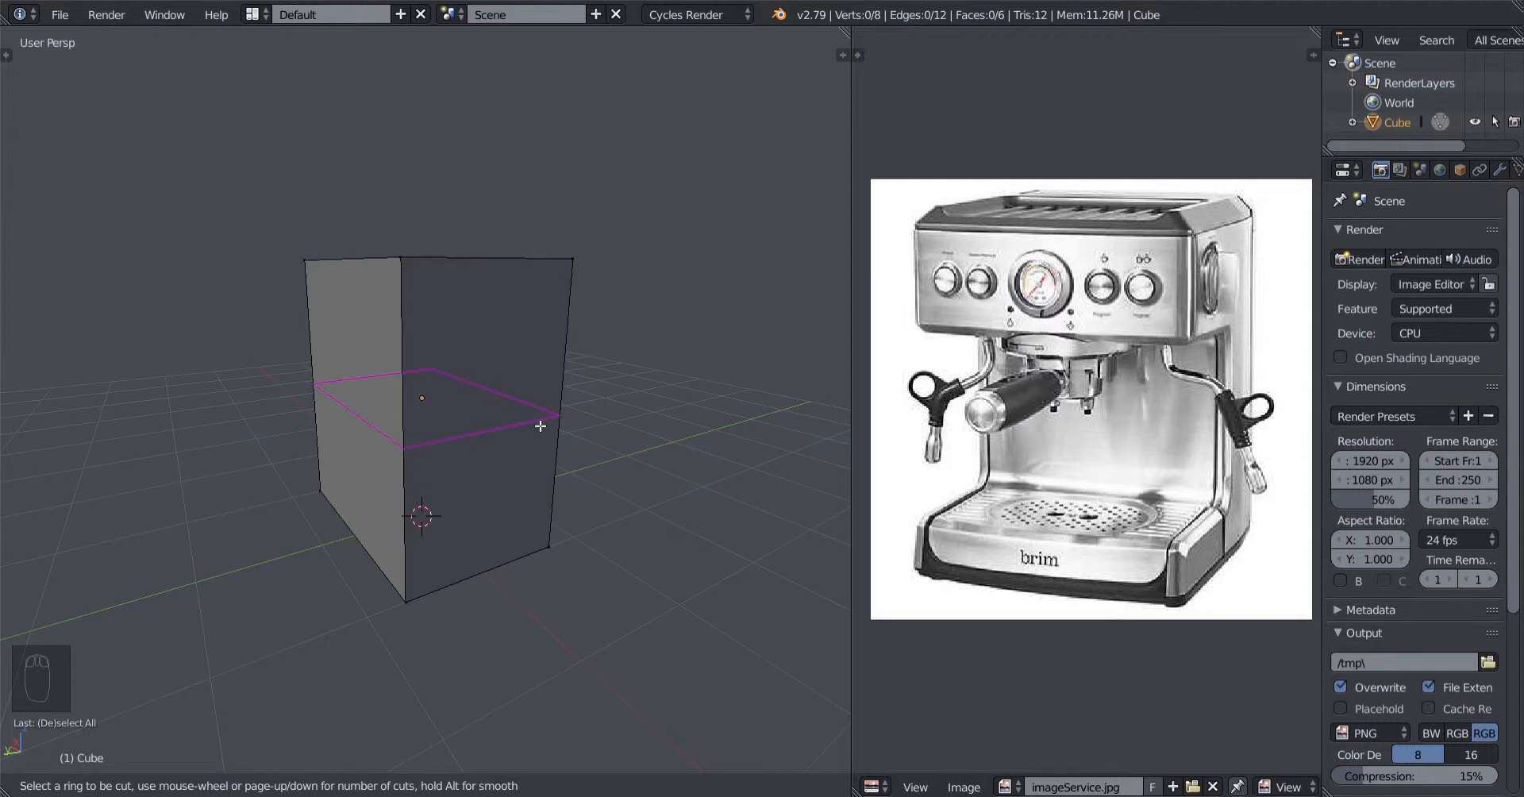
pyautogui.click(541, 426)
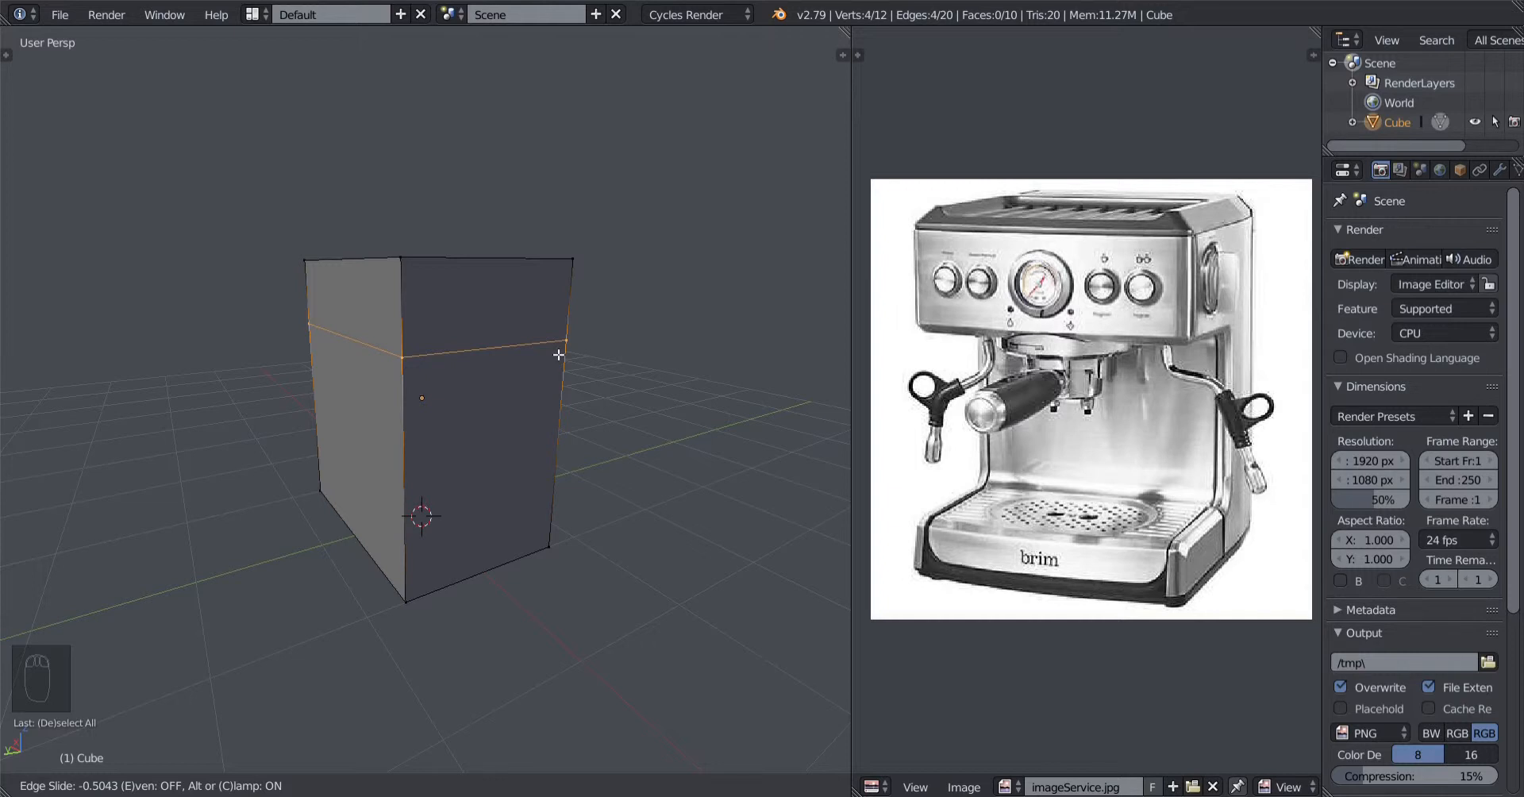
pyautogui.rightClick(558, 354)
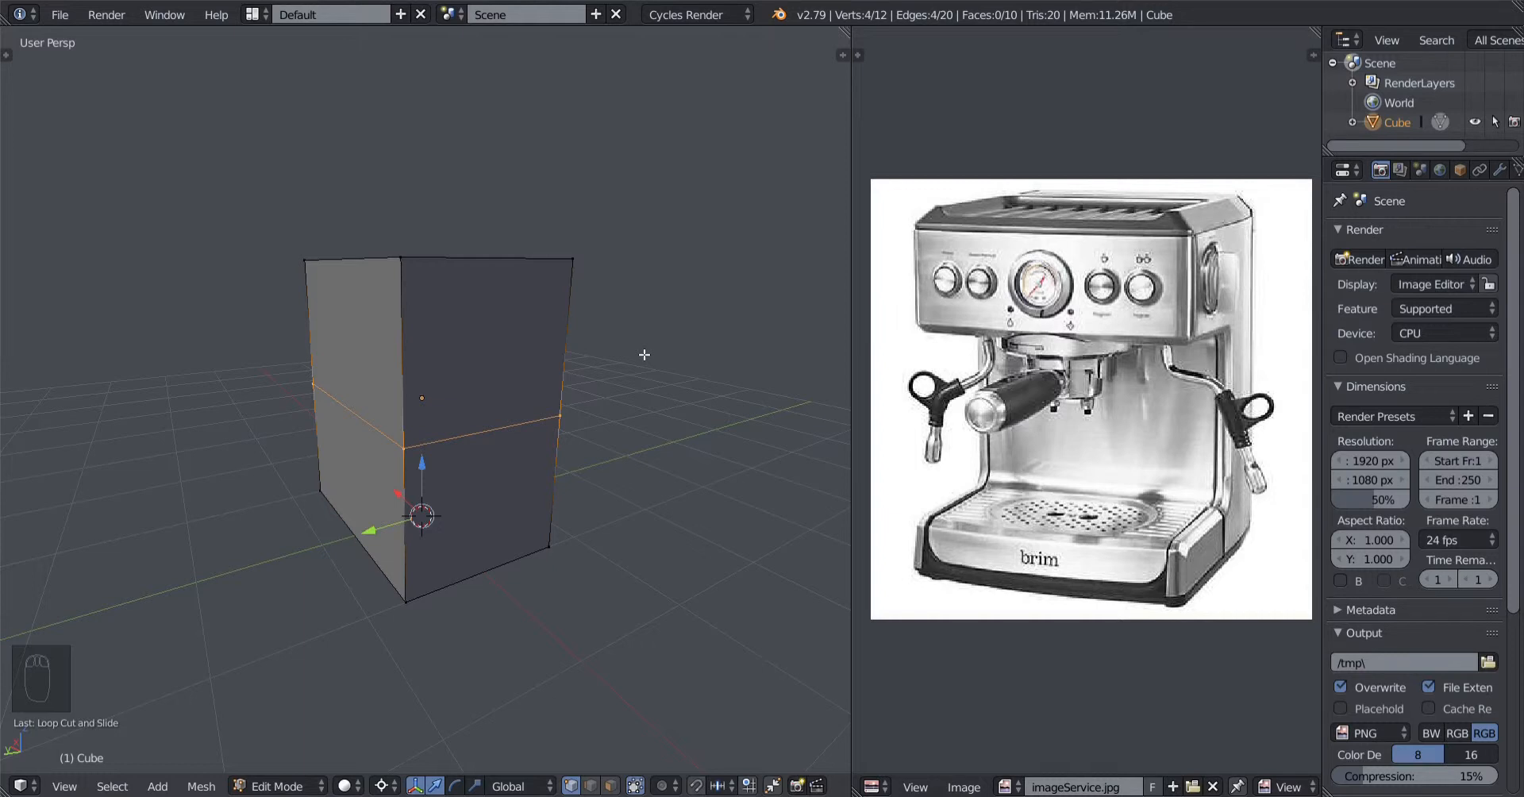
# Undo the horizontal loop cut, then try a single vertical loop cut through the cube's side face and undo it.
pyautogui.hotkey('ctrl', 'z')
pyautogui.hotkey('ctrl', 'r')
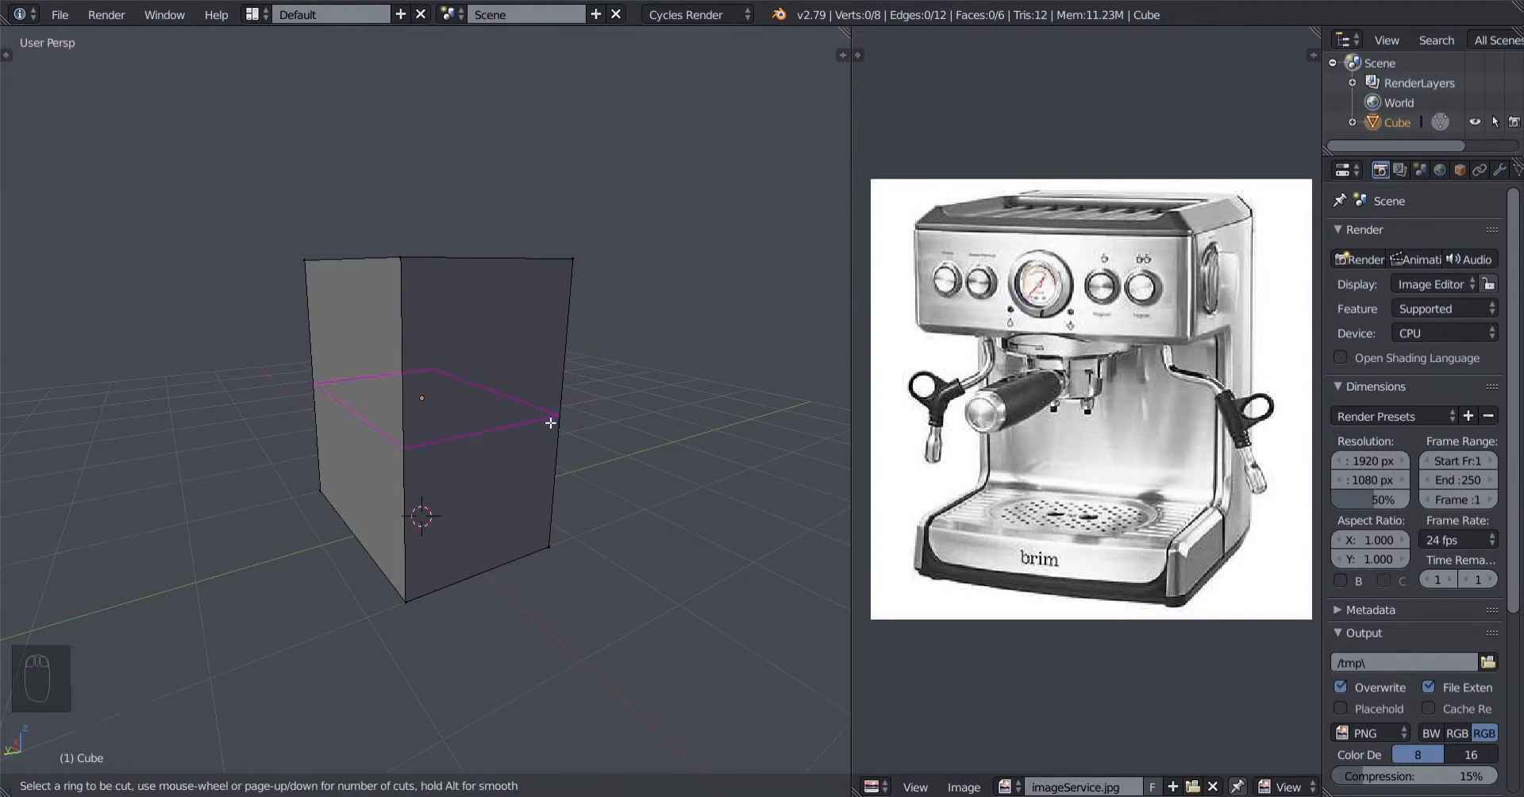
pyautogui.click(463, 263)
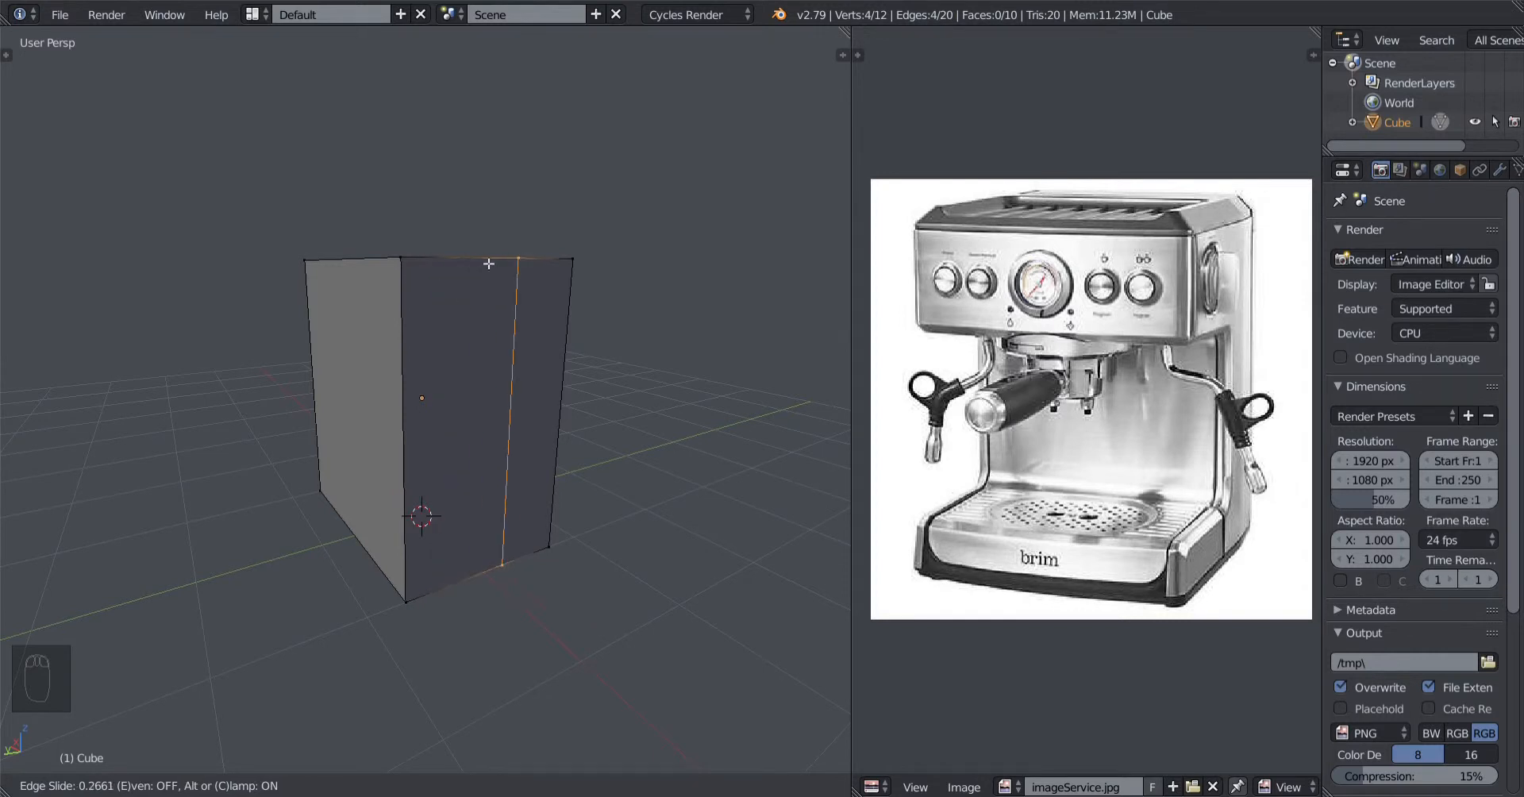
pyautogui.click(413, 270)
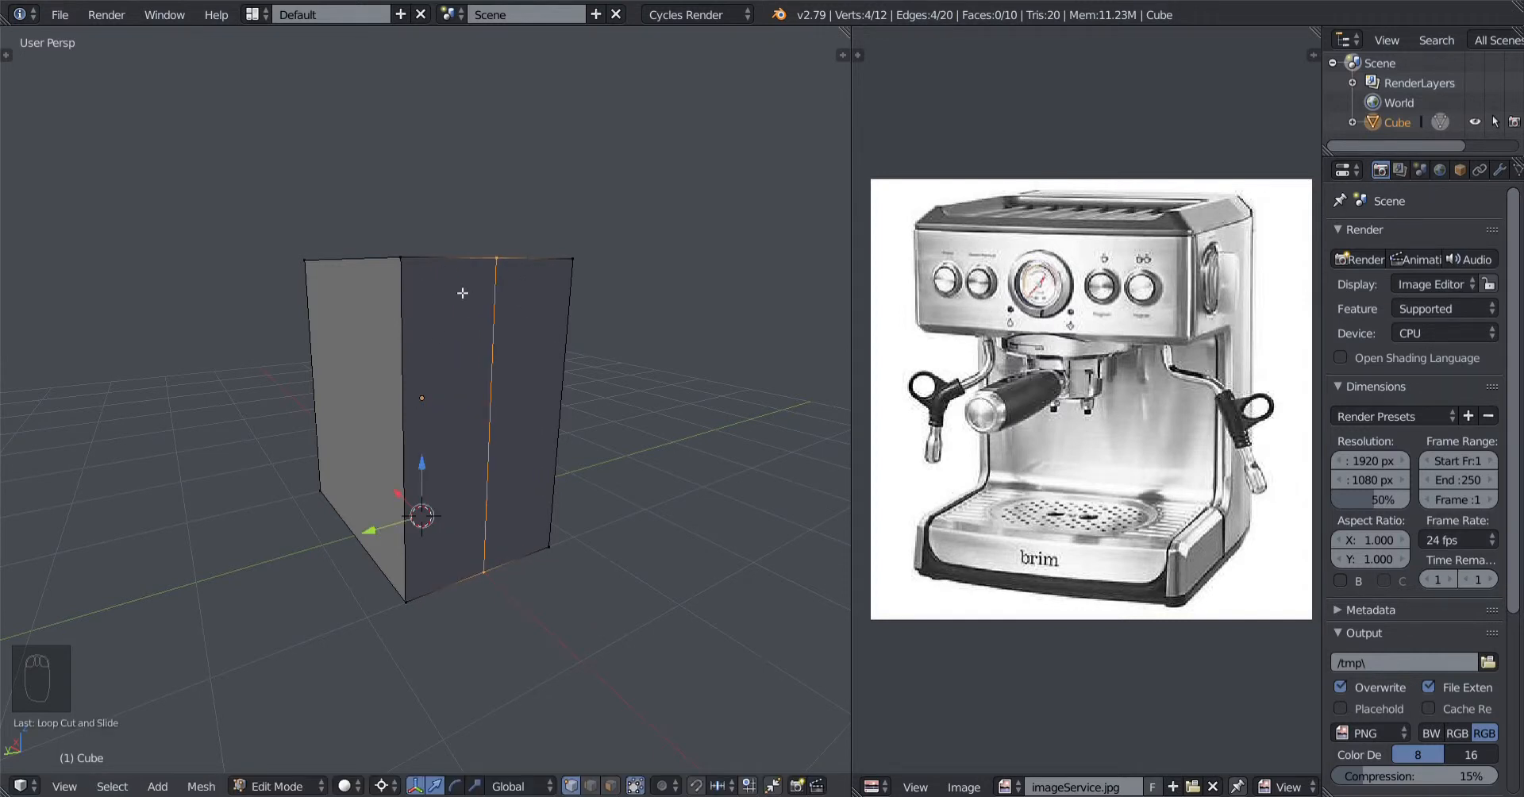
pyautogui.hotkey('ctrl', 'z')
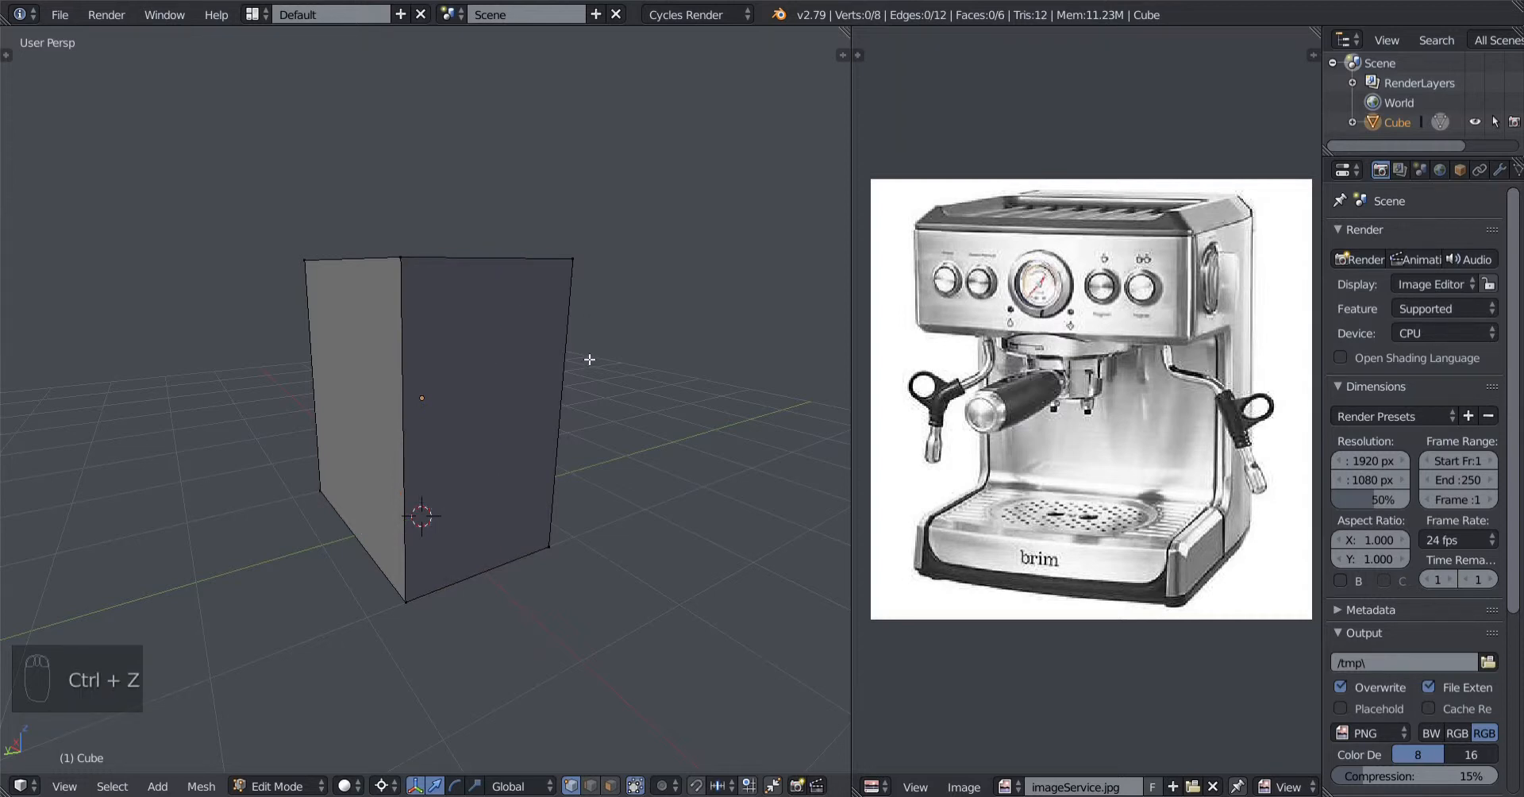
# Try a horizontal loop cut left centred at the cube's mid-height, then undo it.
pyautogui.hotkey('ctrl', 'r')
pyautogui.click(590, 360)
pyautogui.rightClick(619, 234)
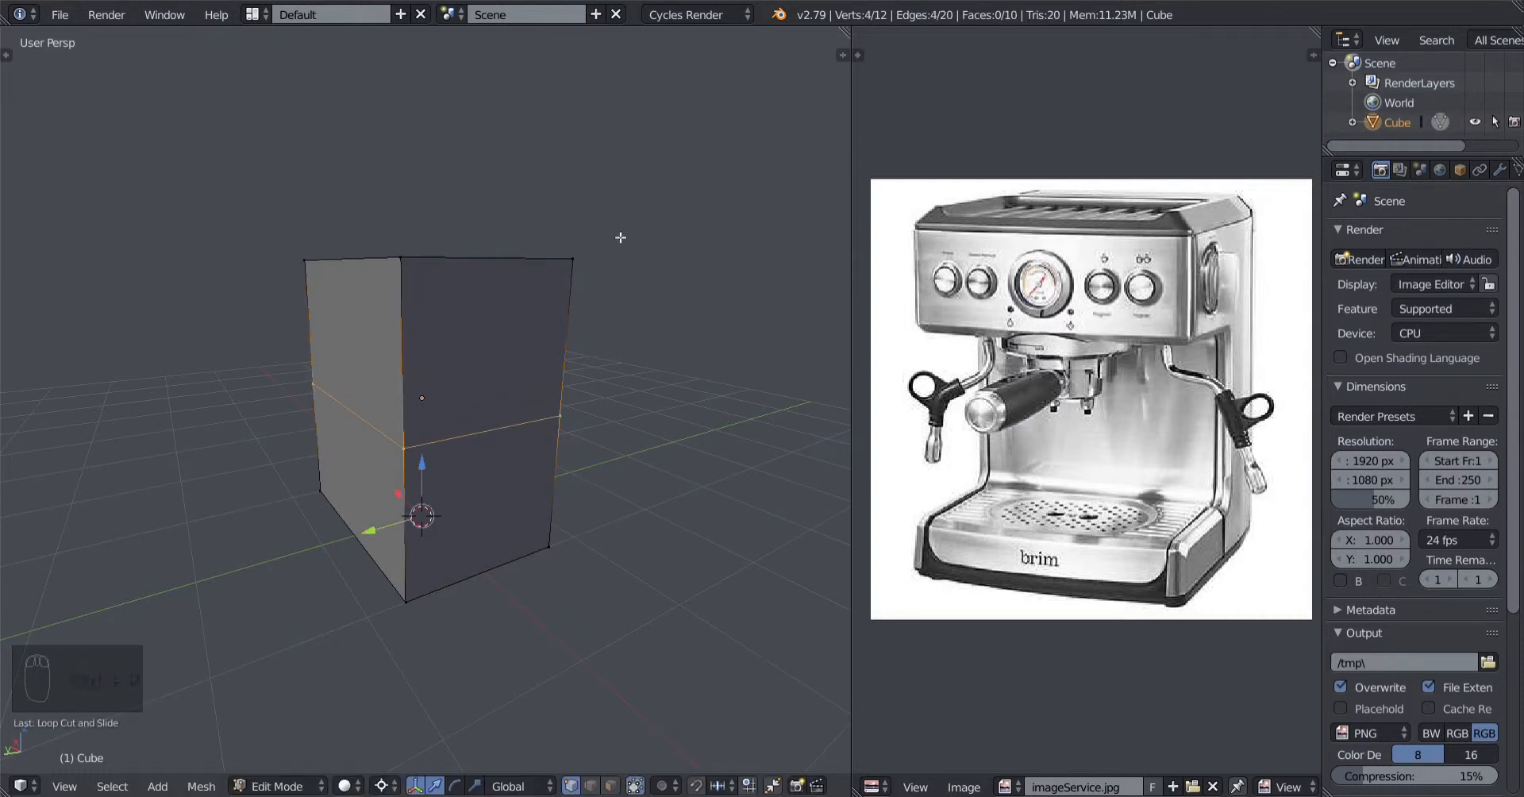
pyautogui.hotkey('ctrl', 'z')
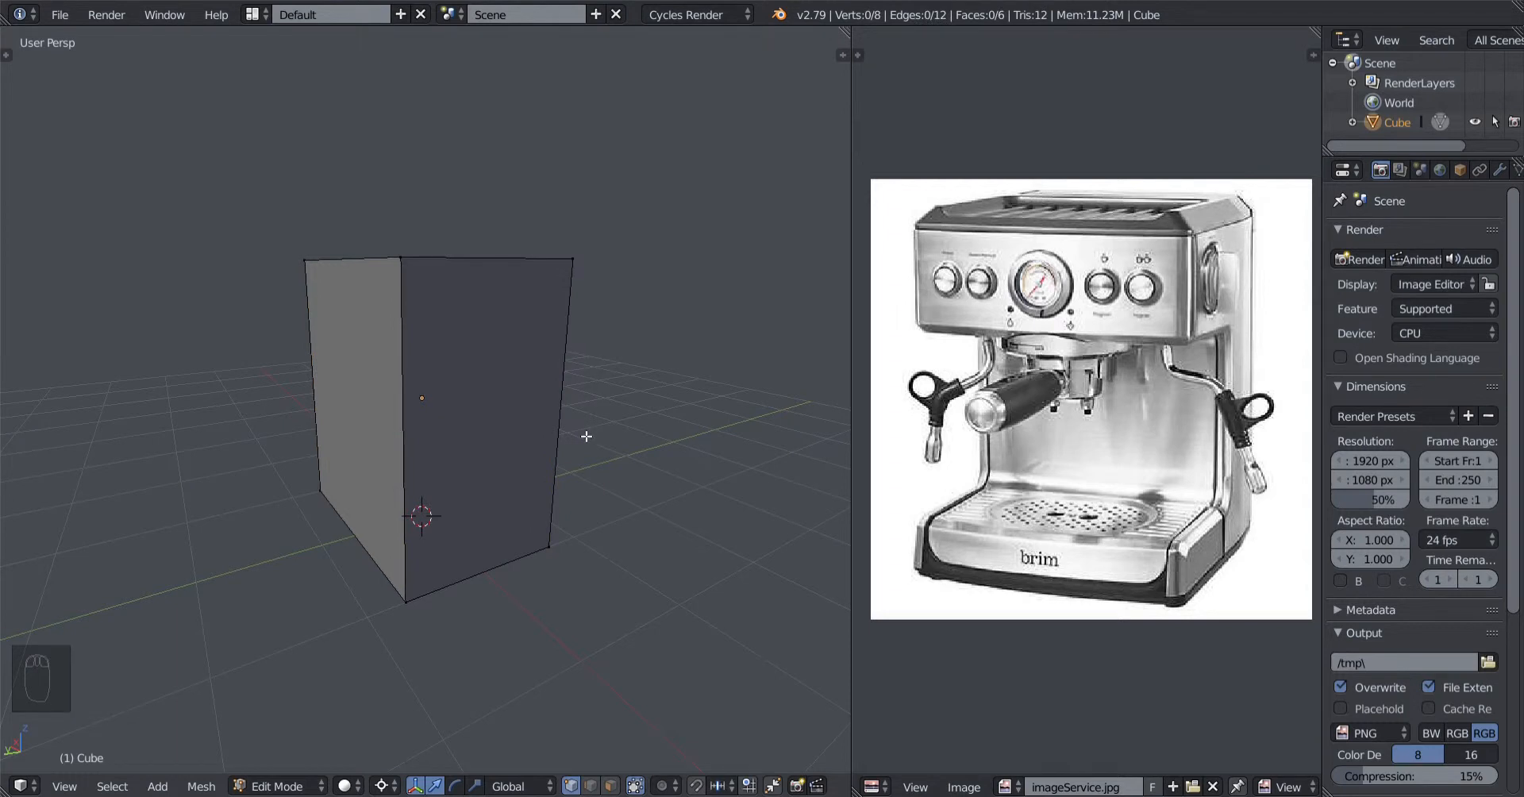
# Add a horizontal loop cut around the cube, slid upward from the middle by a factor of about 0.45.
pyautogui.hotkey('ctrl', 'r')
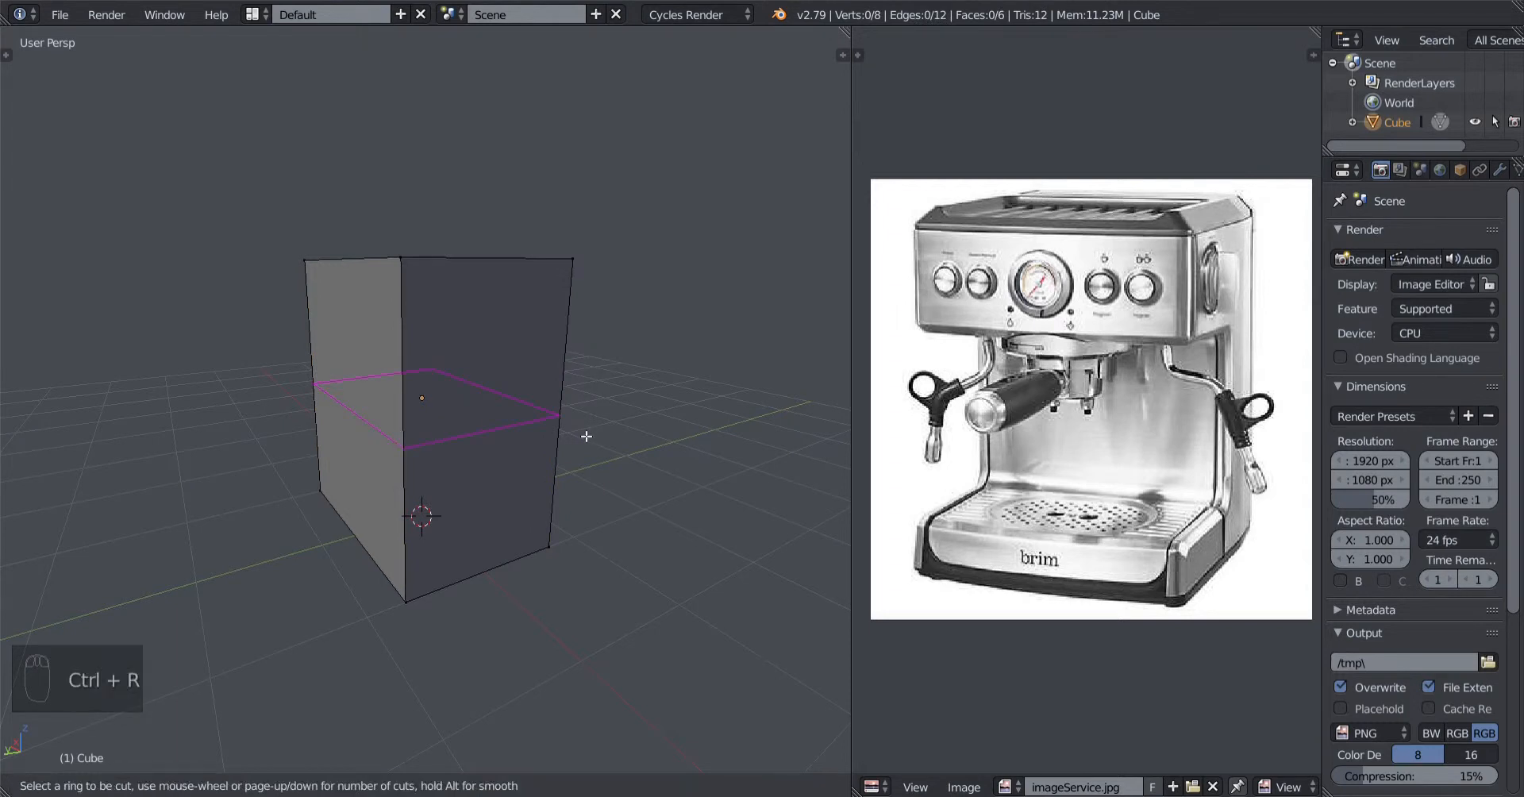
pyautogui.click(586, 436)
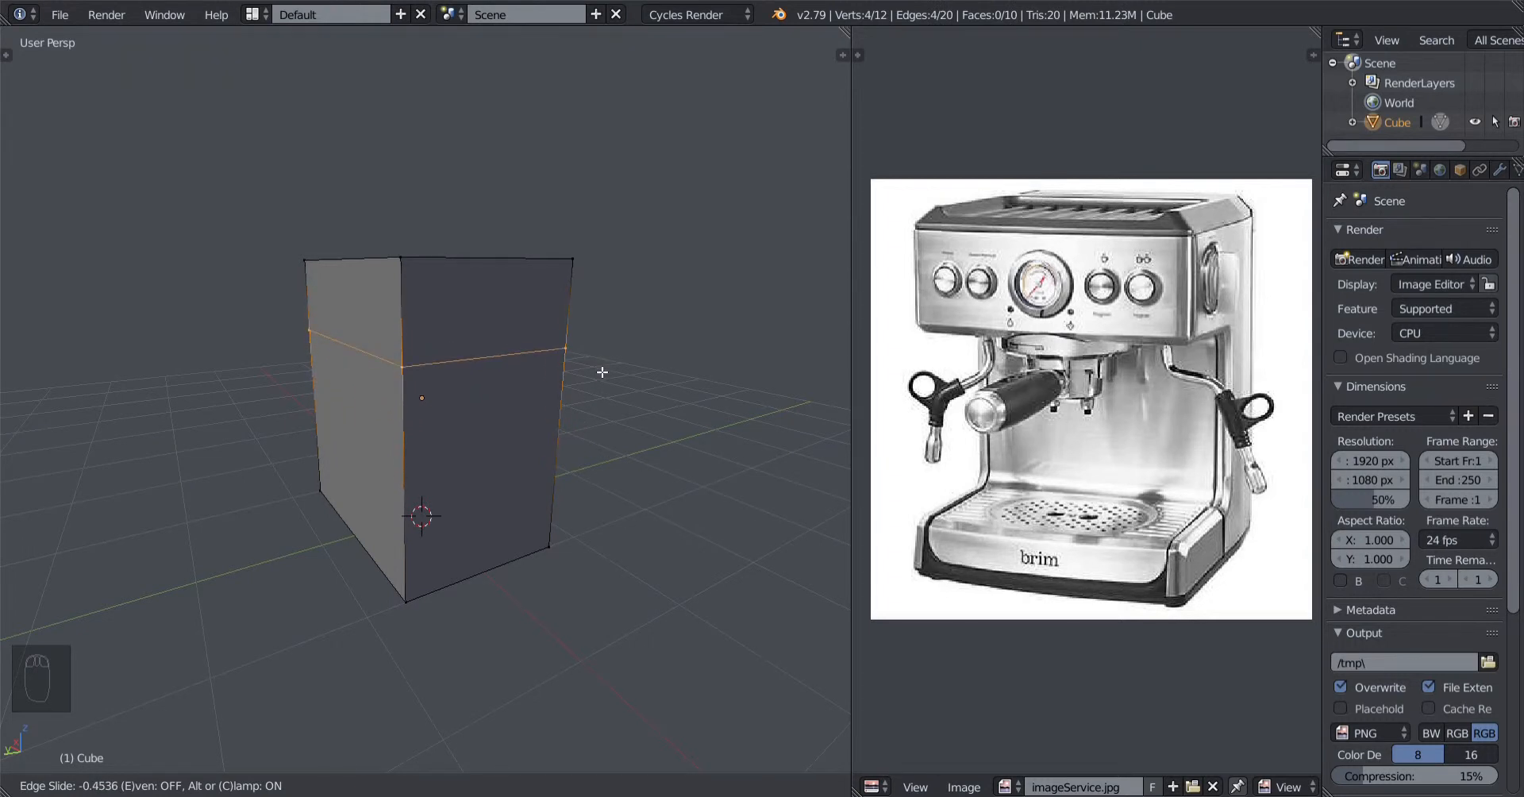
pyautogui.click(603, 370)
pyautogui.moveTo(554, 421); pyautogui.dragTo(599, 364, button='middle')
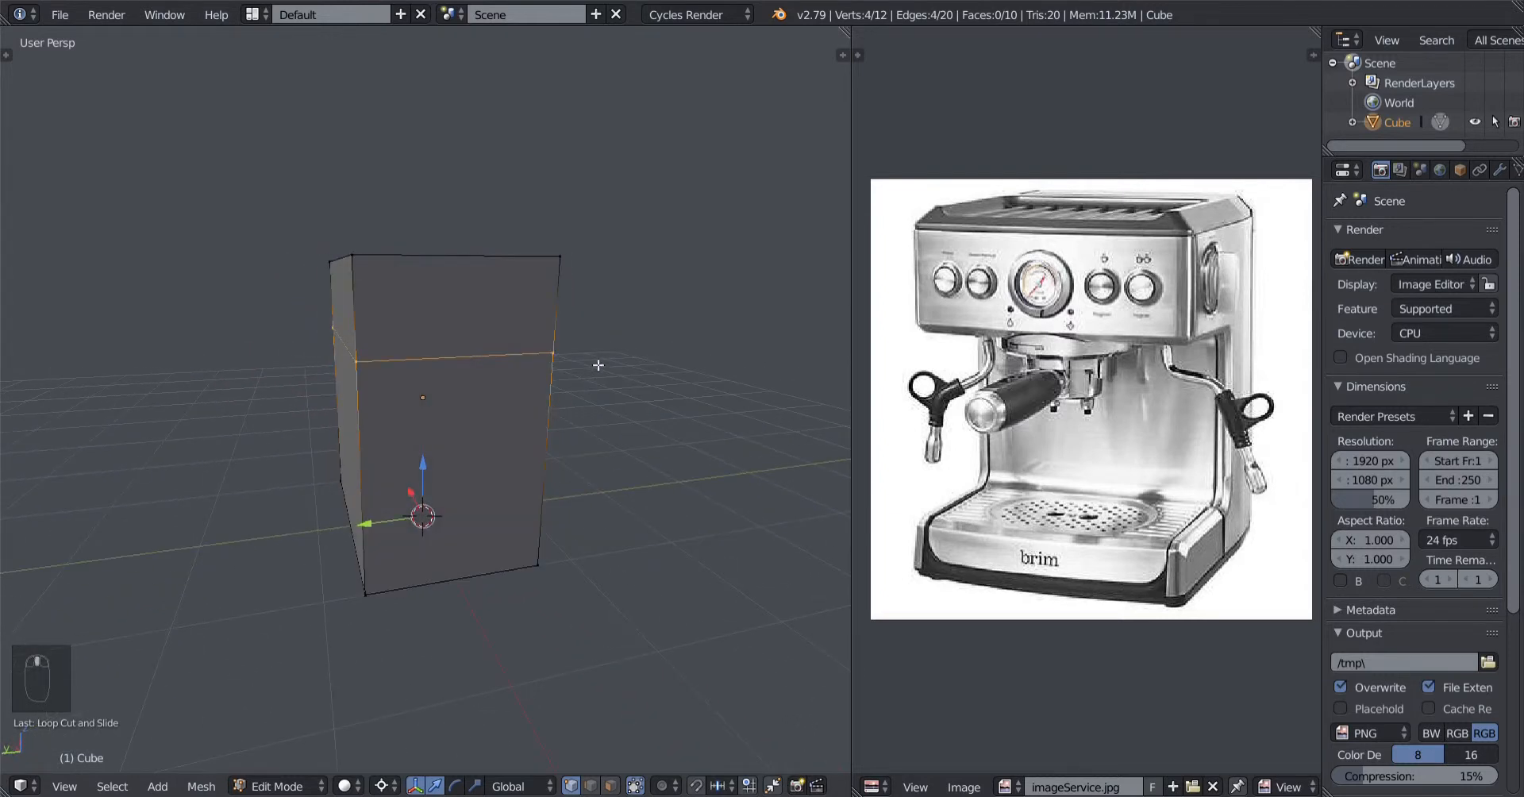
pyautogui.moveTo(350, 420); pyautogui.dragTo(506, 341, button='middle')
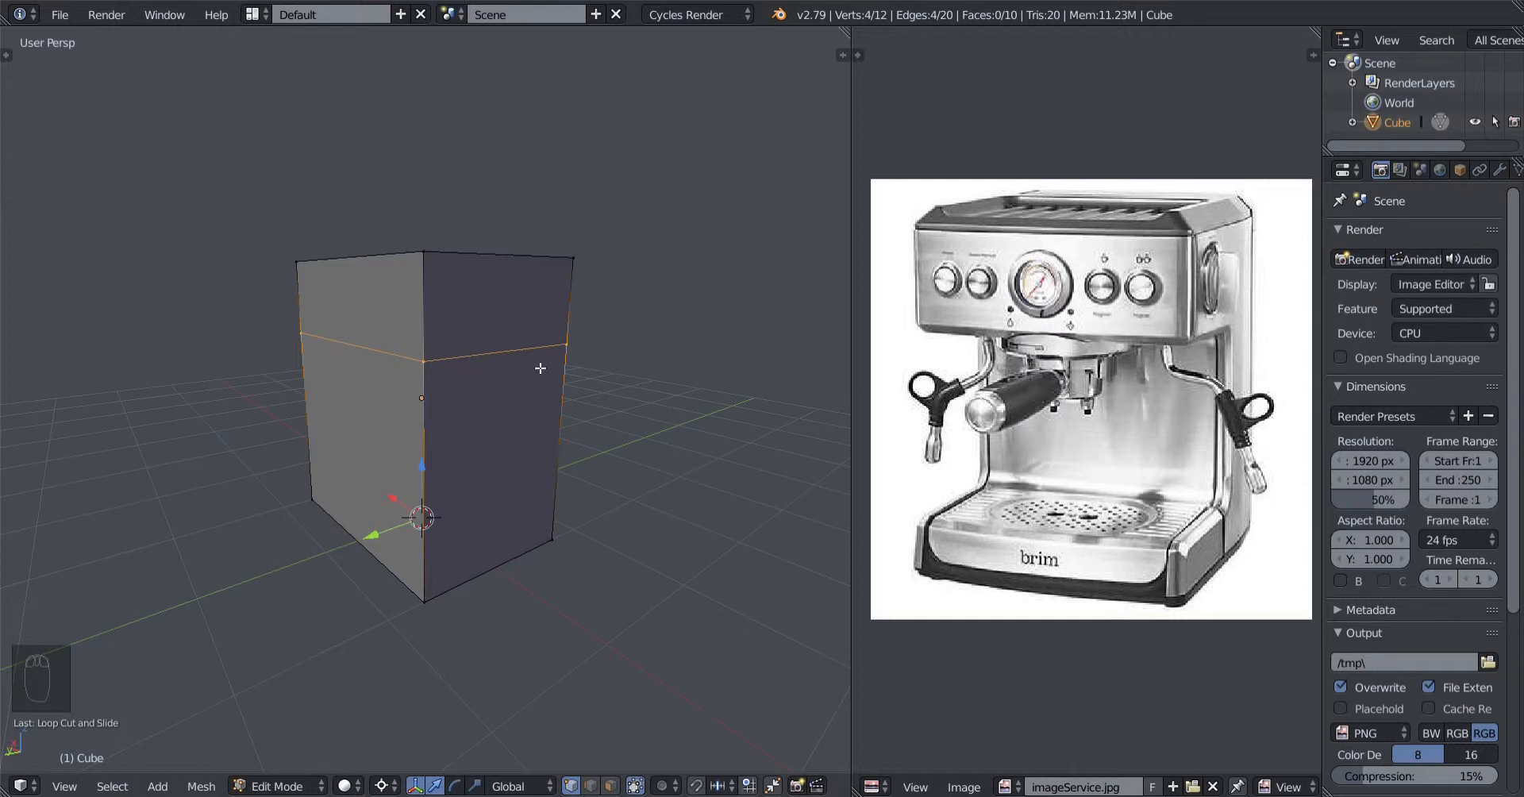
pyautogui.moveTo(609, 360); pyautogui.dragTo(543, 365, button='middle')
pyautogui.press('z')
pyautogui.press('z')
pyautogui.press('z')
pyautogui.press('z')
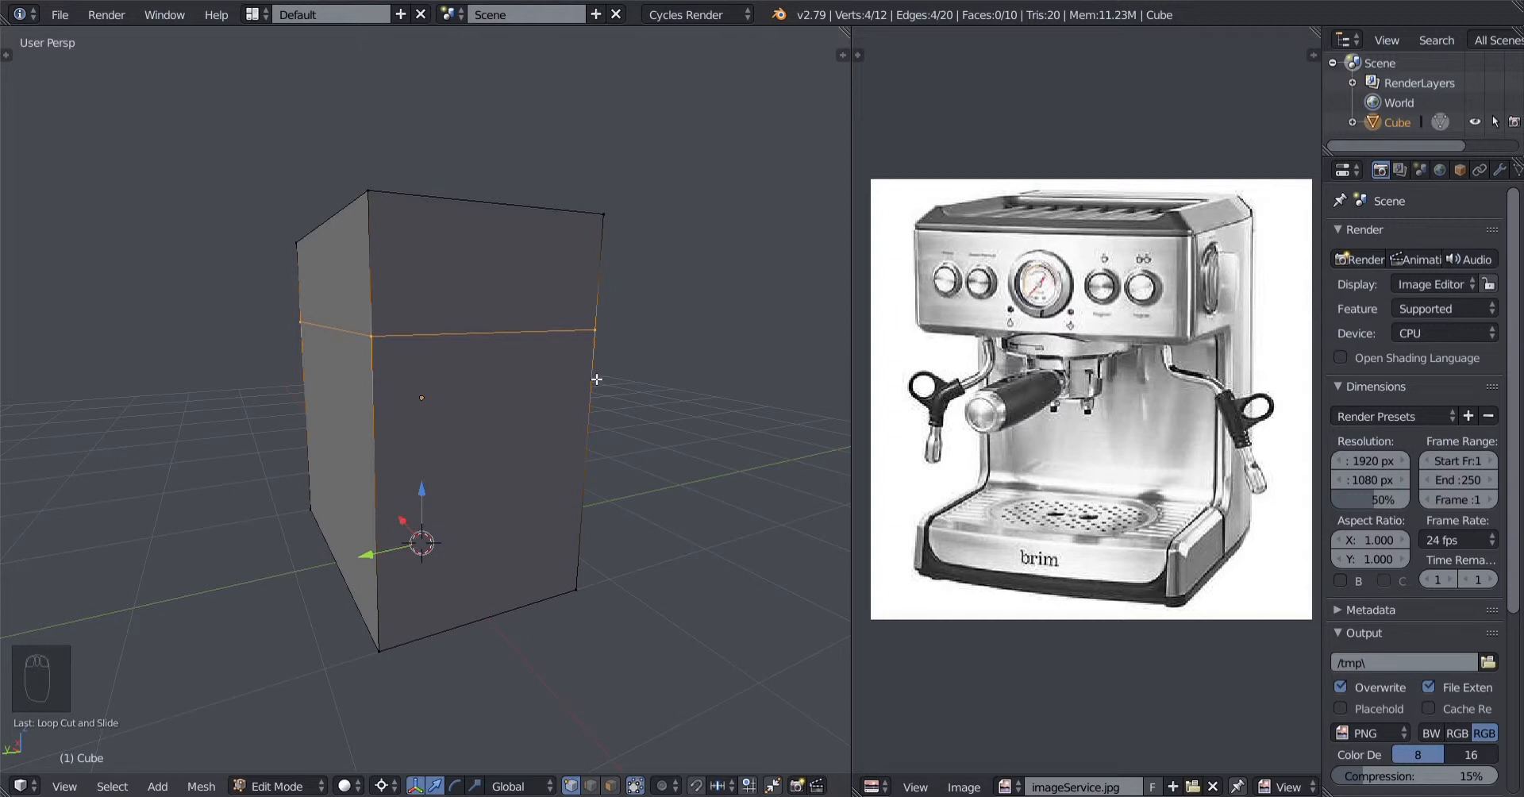
# Edge-slide the selected loop up and down the cube's vertical edges, and try moving it freely for comparison.
pyautogui.press('g')
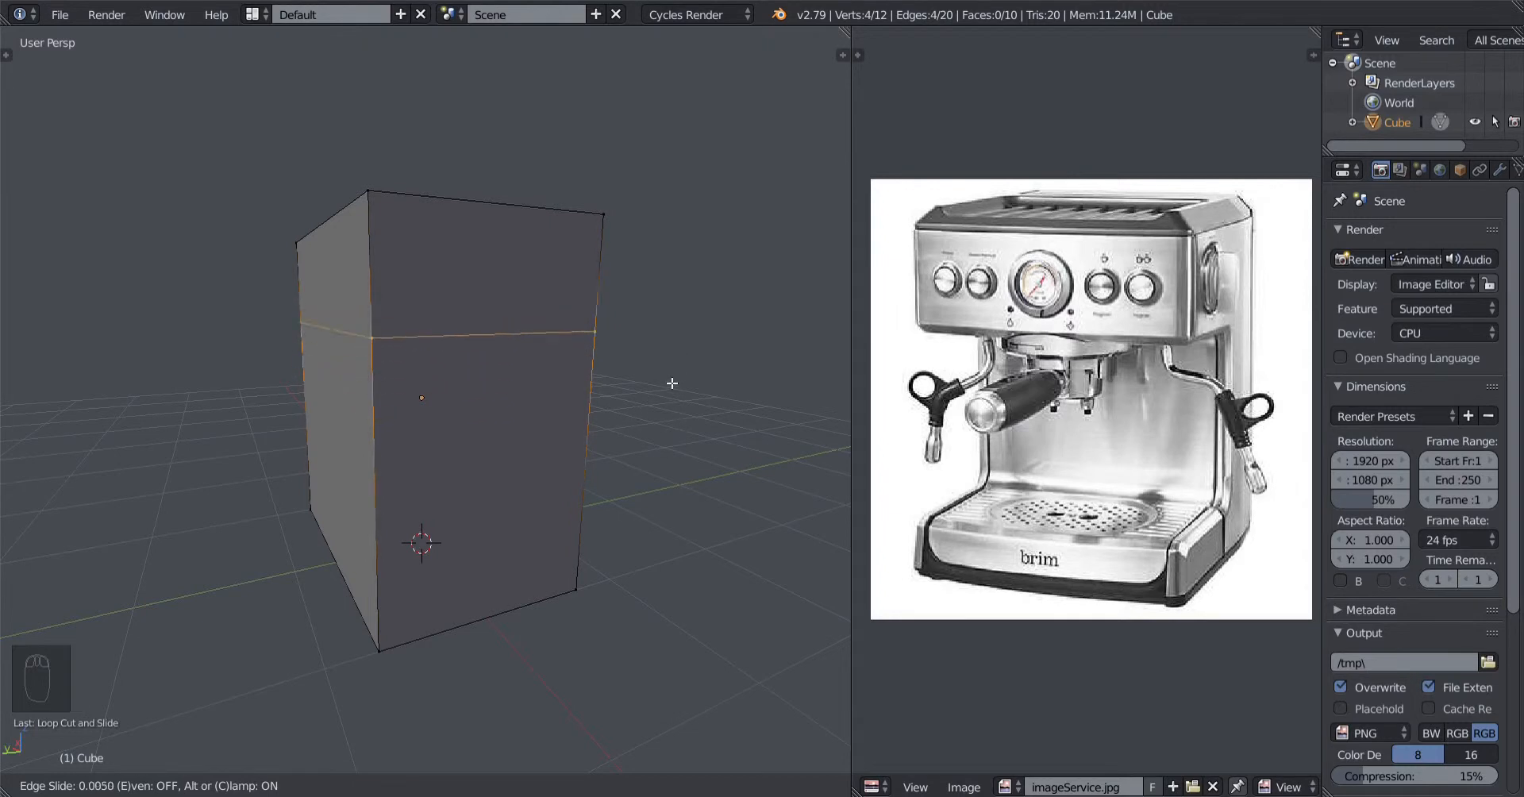
pyautogui.click(664, 446)
pyautogui.press('g')
pyautogui.press('g')
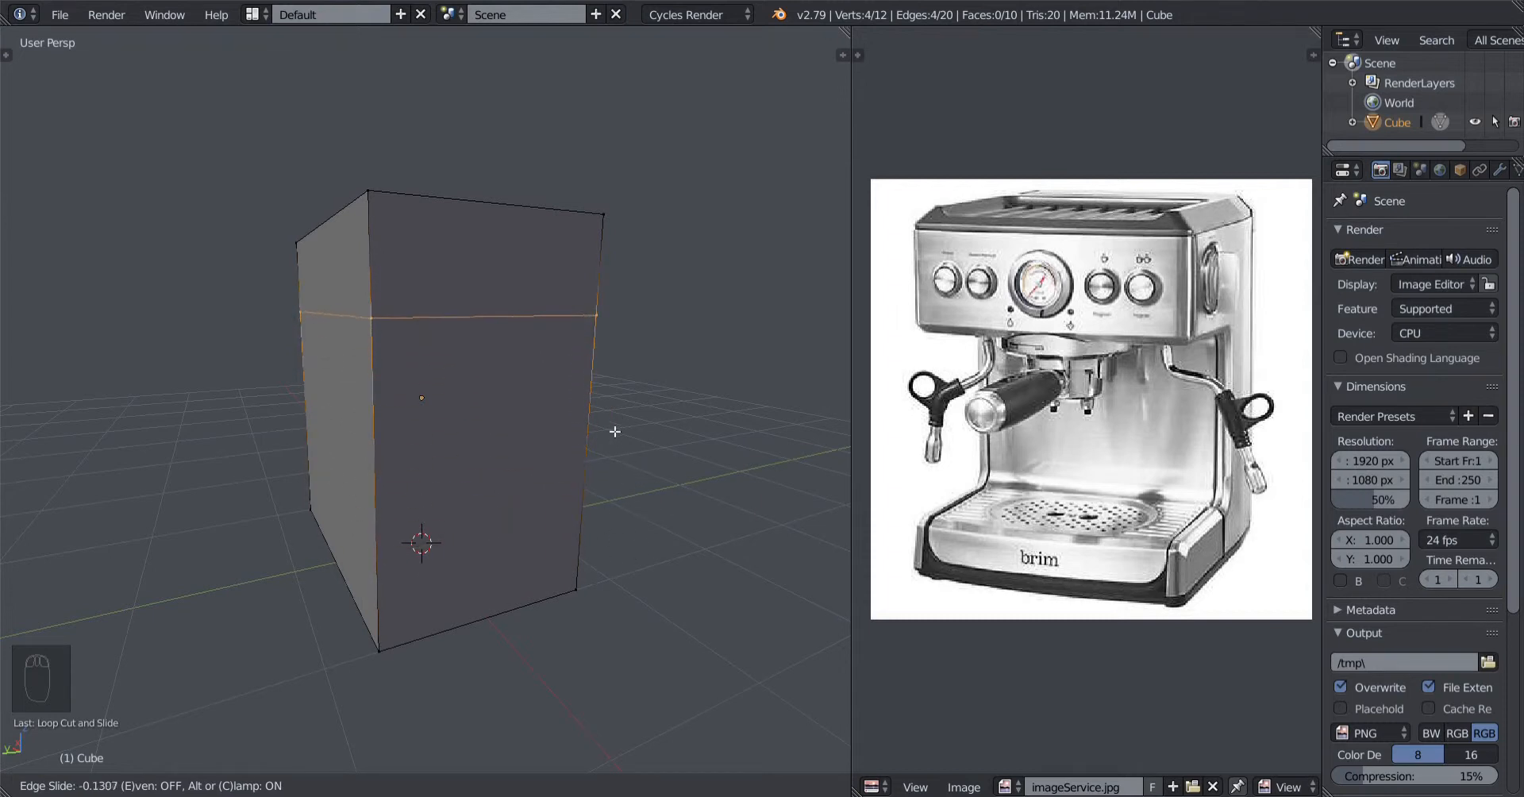
pyautogui.click(621, 472)
pyautogui.press('g')
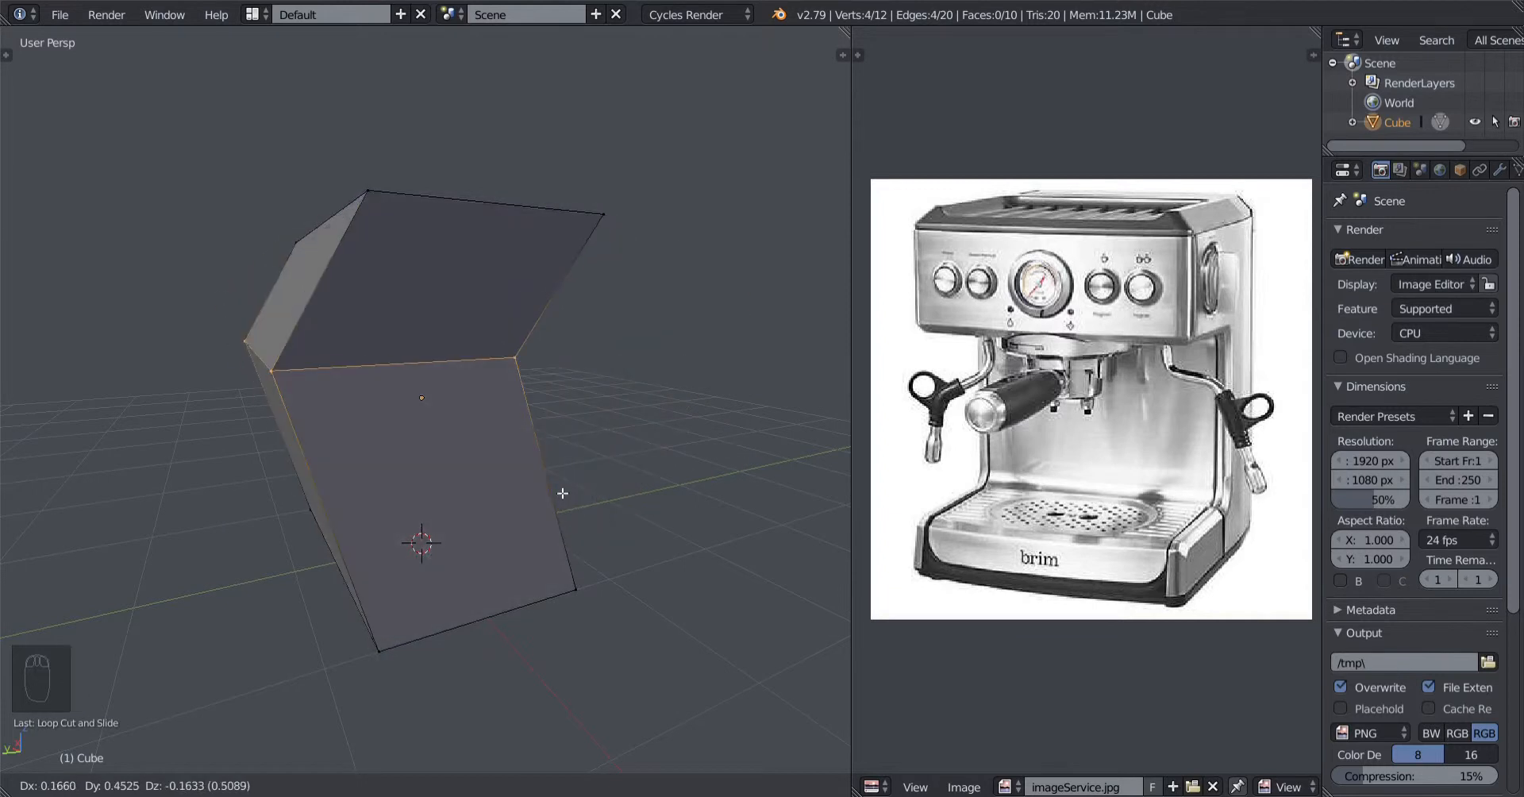
pyautogui.rightClick(616, 392)
# Edge-slide the loop once more in the cube's upper part and dissolve its edges.
pyautogui.press('g')
pyautogui.press('g')
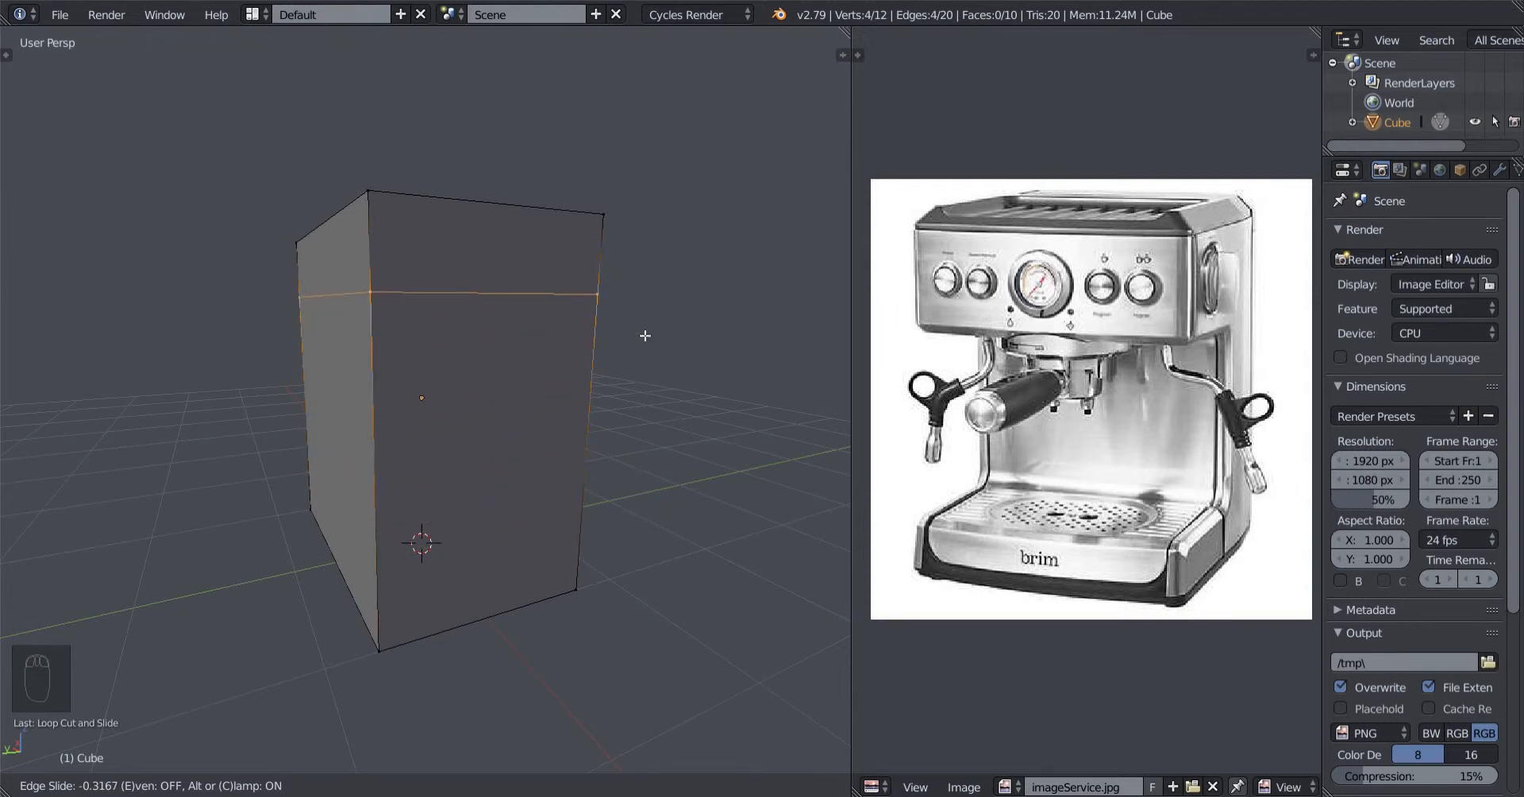
pyautogui.click(632, 386)
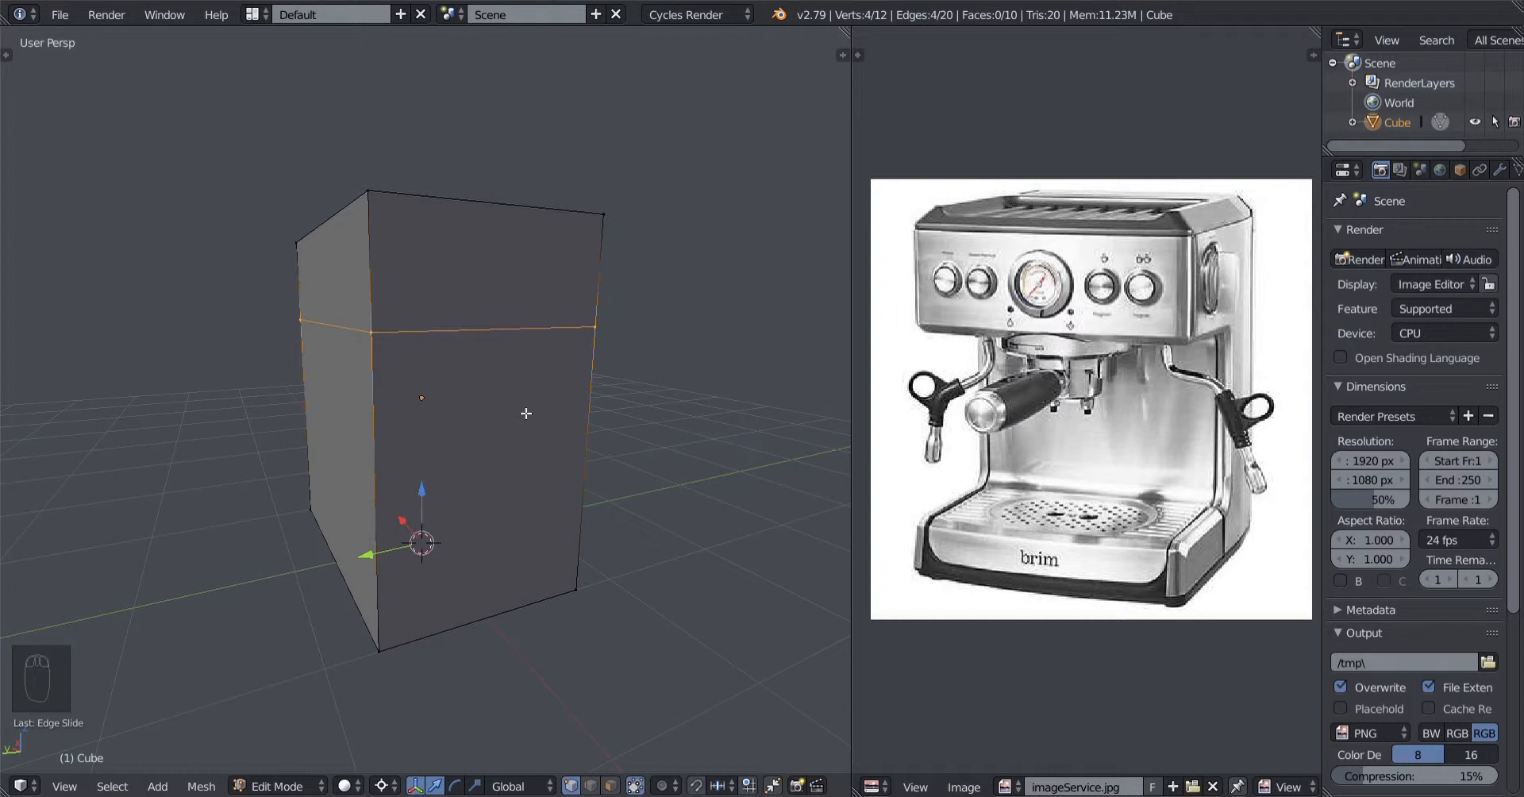
pyautogui.press('x')
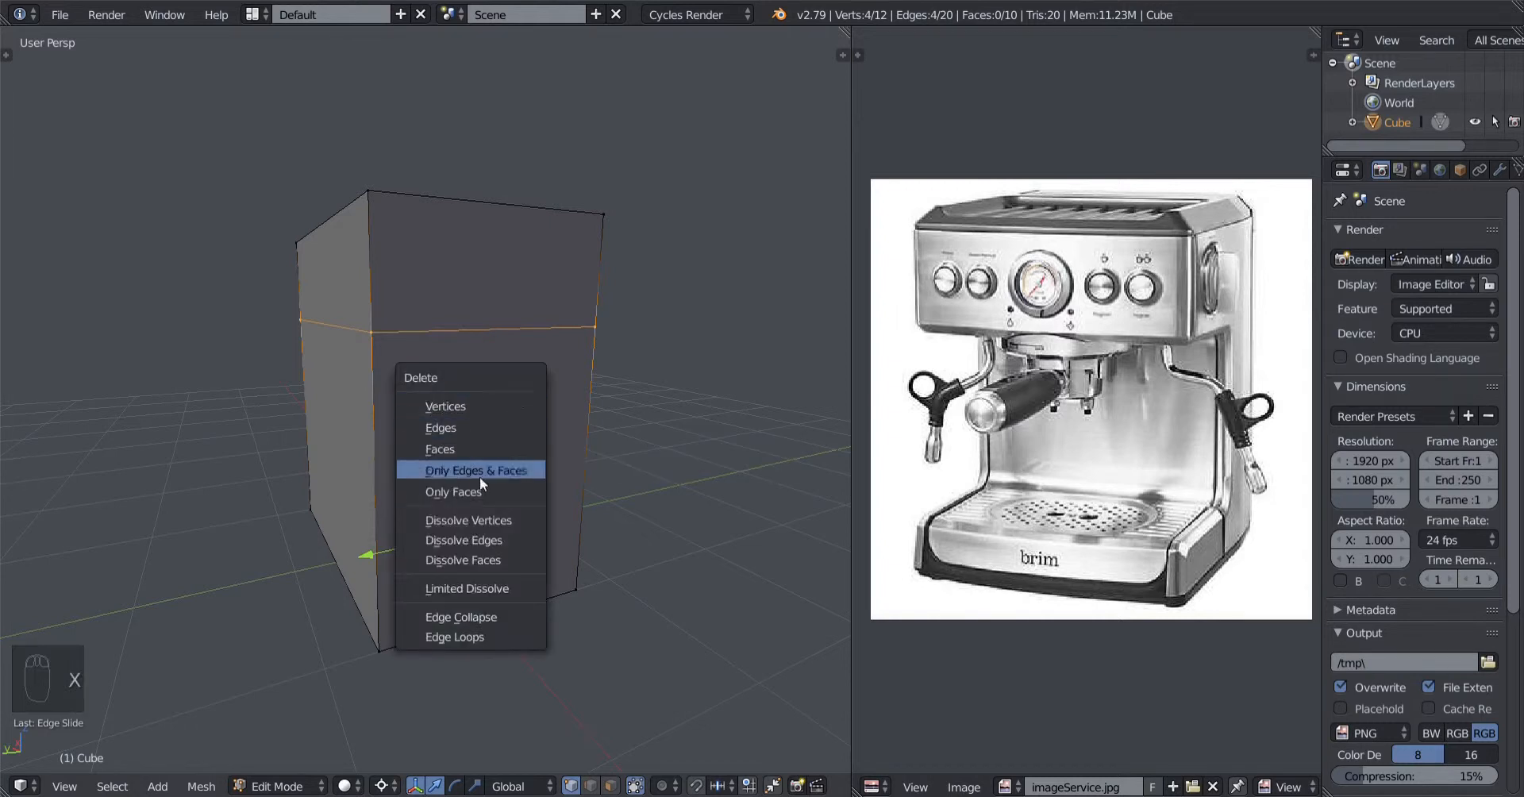
pyautogui.click(469, 530)
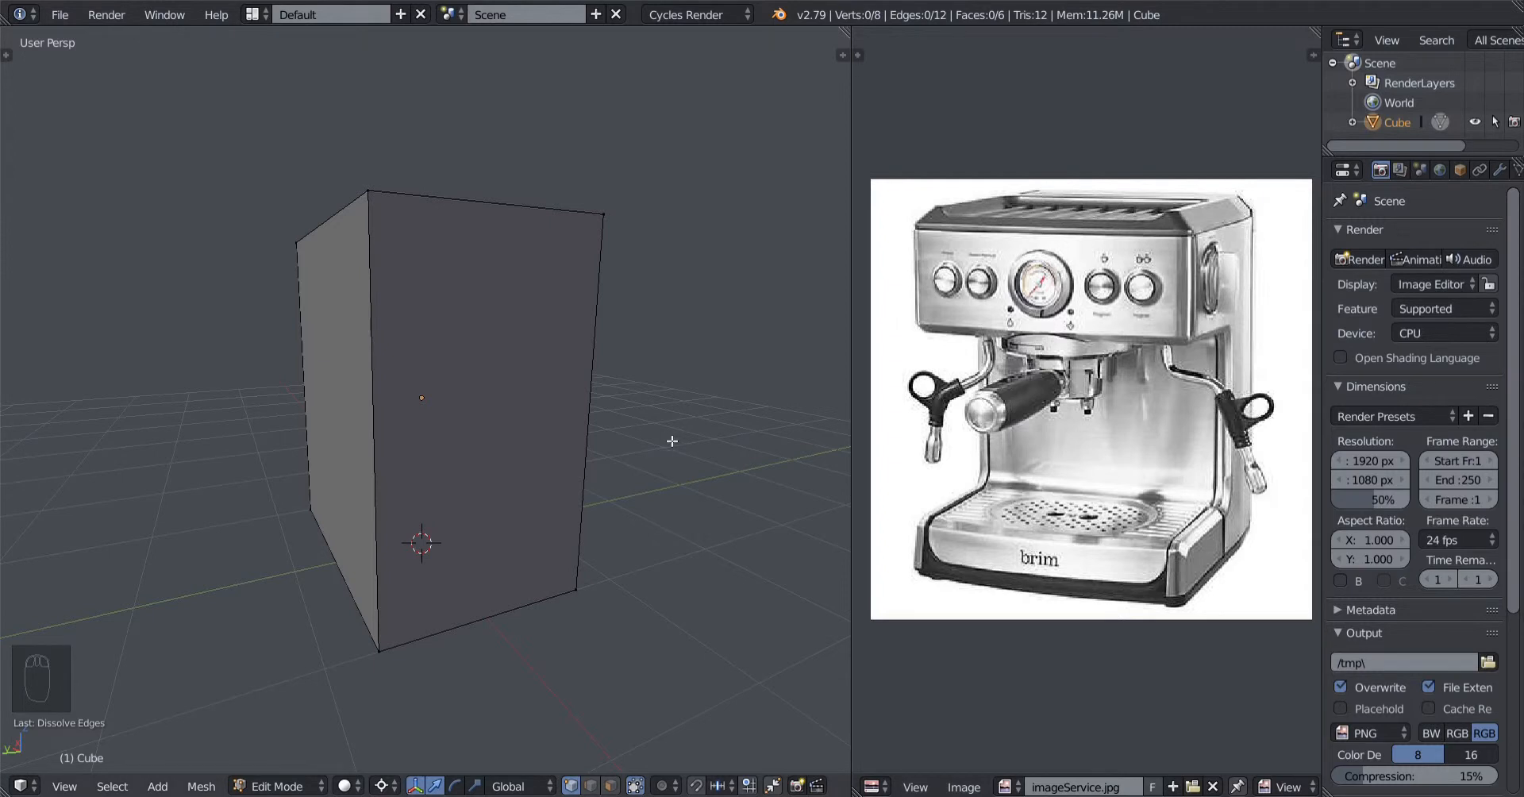
# Try a horizontal loop cut around the cleared cube, cancelling its slide so it stays centred, and undo it.
pyautogui.hotkey('ctrl', 'r')
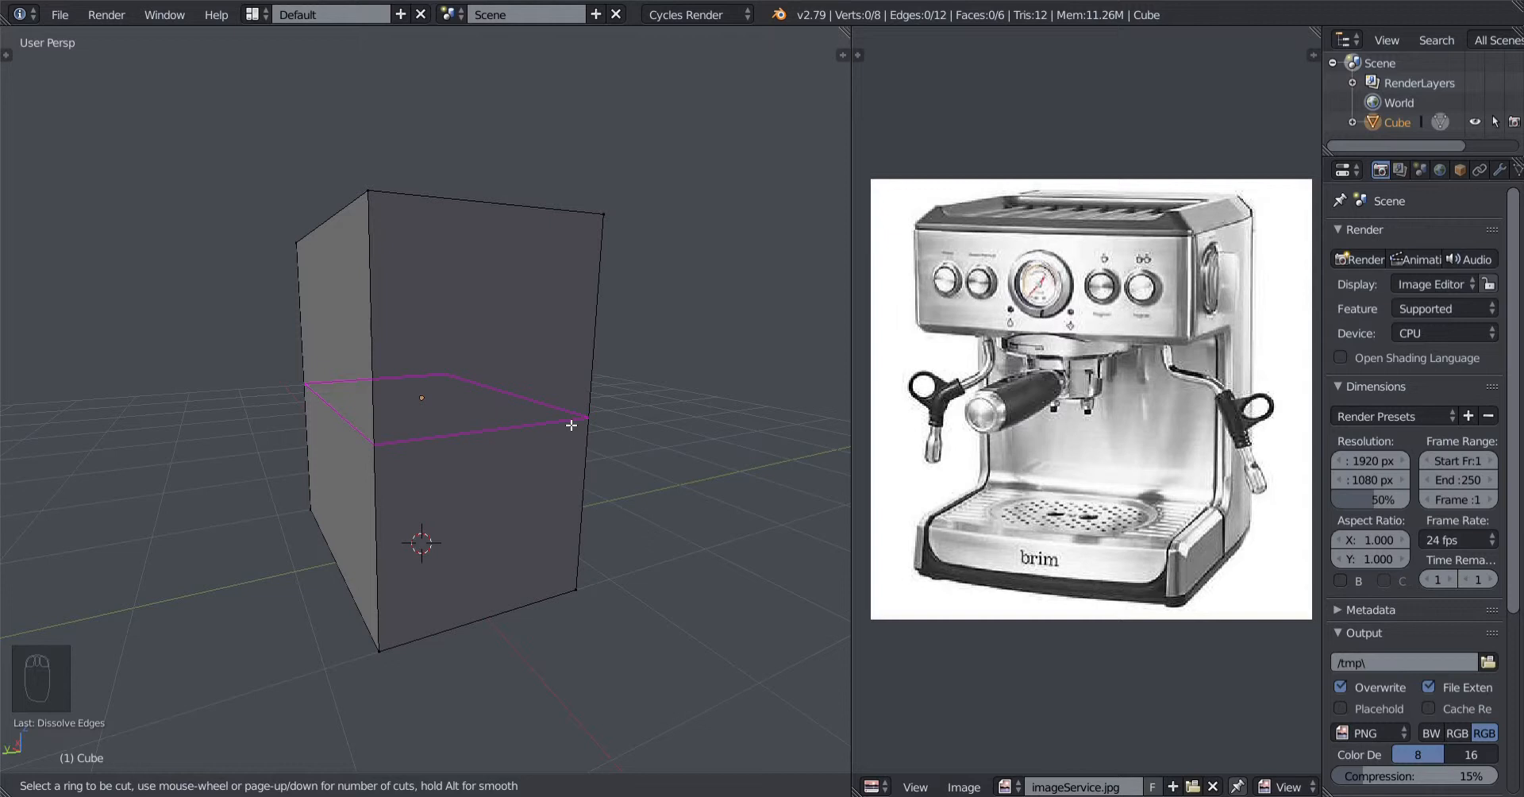
pyautogui.click(571, 426)
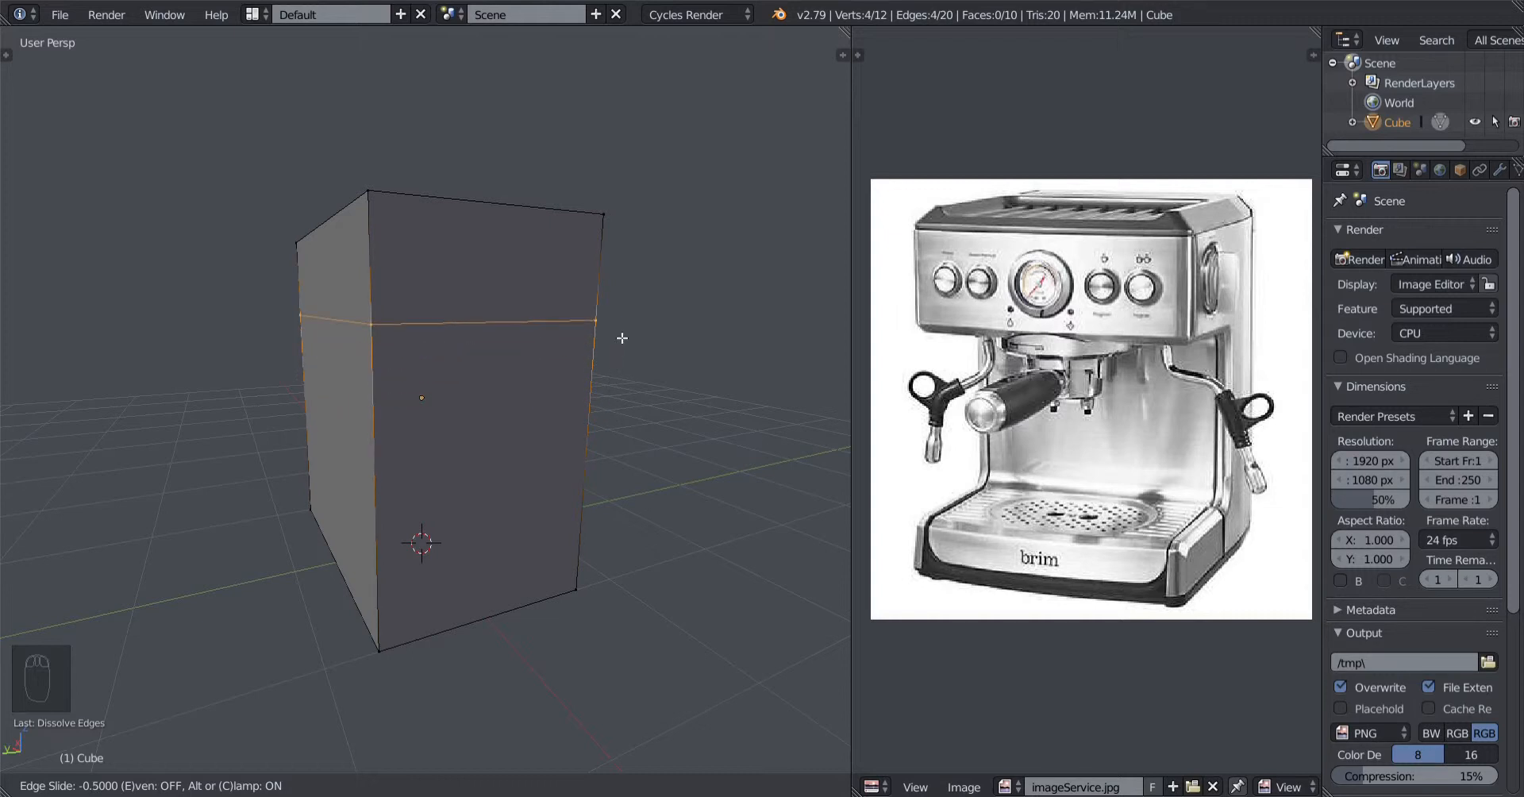
pyautogui.rightClick(623, 339)
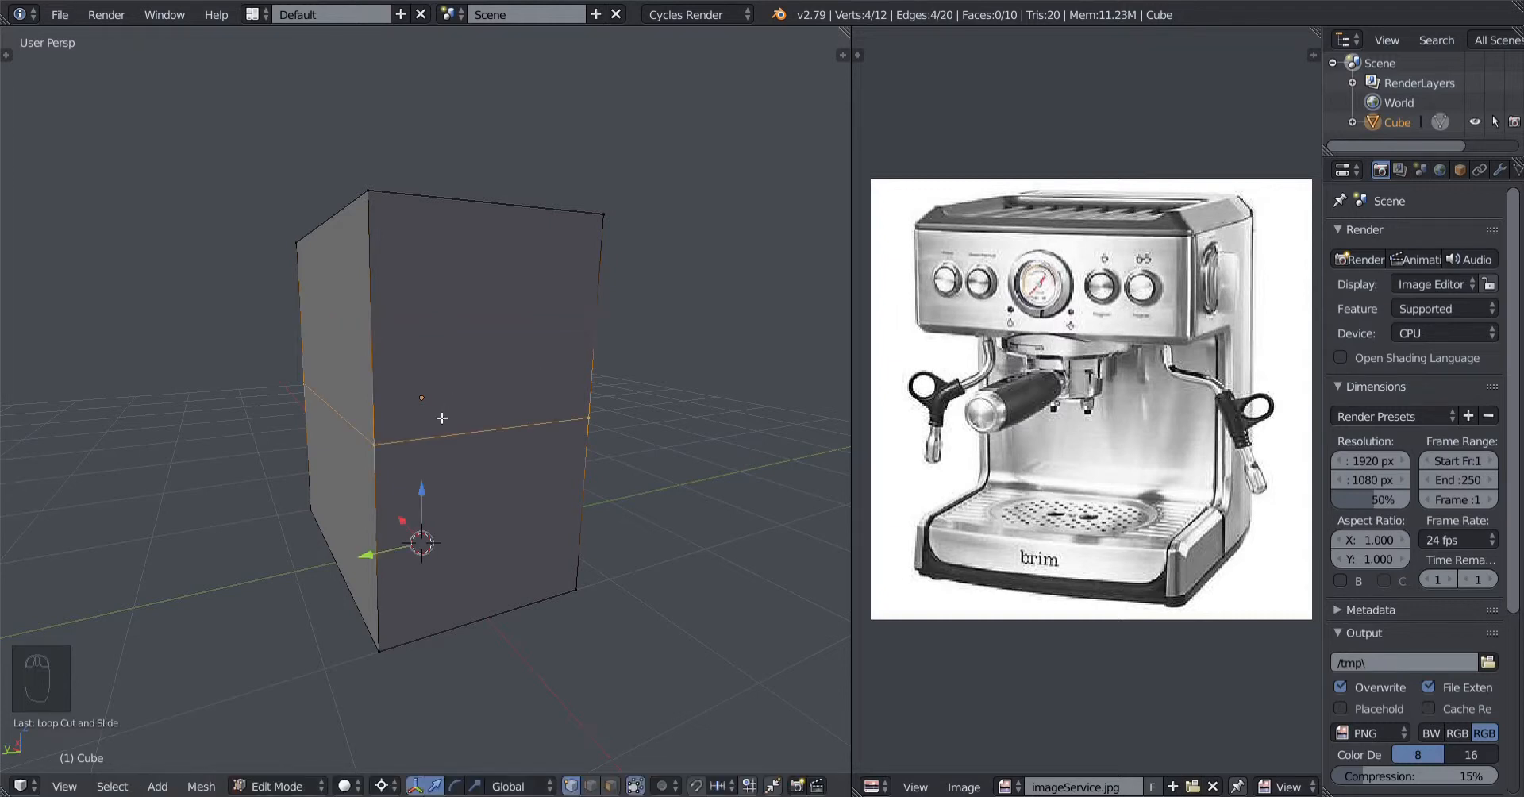
pyautogui.moveTo(443, 417); pyautogui.dragTo(569, 415, button='middle')
pyautogui.hotkey('ctrl', 'z')
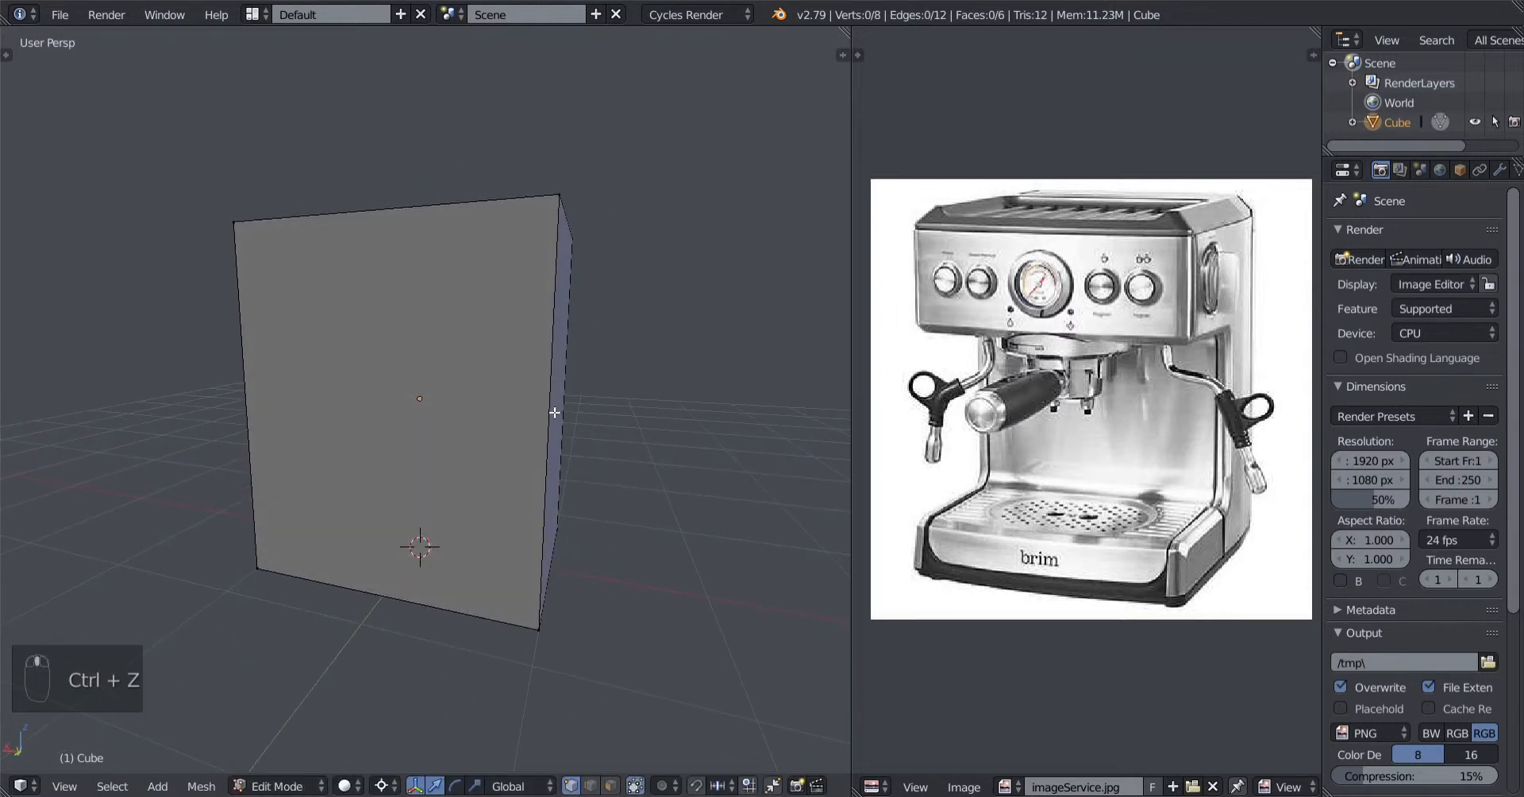
# Add a horizontal loop cut around the cube and slide it upward to a factor of -0.5 for the machine's head.
pyautogui.hotkey('ctrl', 'r')
pyautogui.click(568, 412)
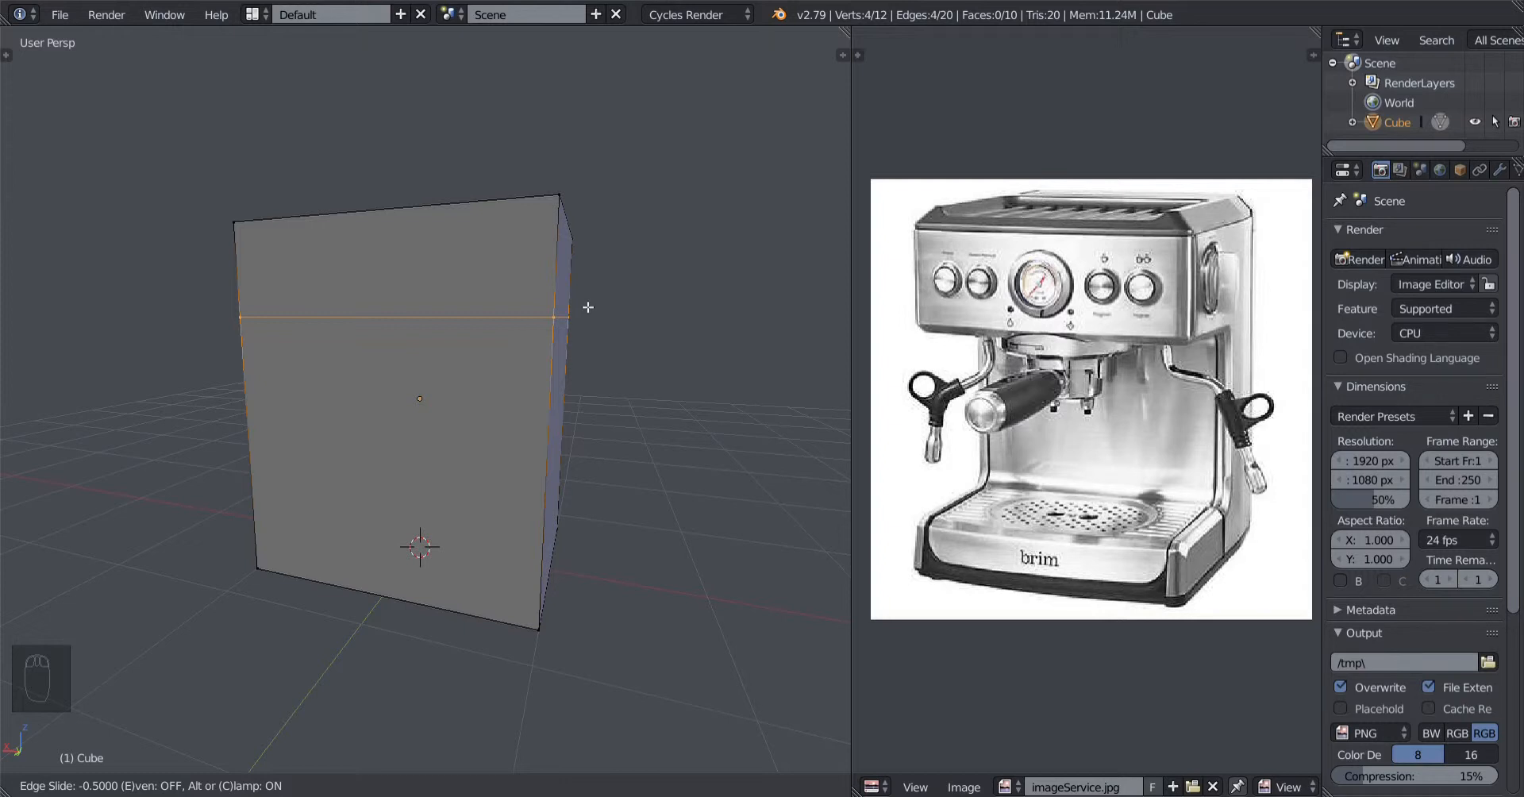
pyautogui.click(587, 307)
pyautogui.moveTo(670, 412); pyautogui.dragTo(498, 443, button='middle')
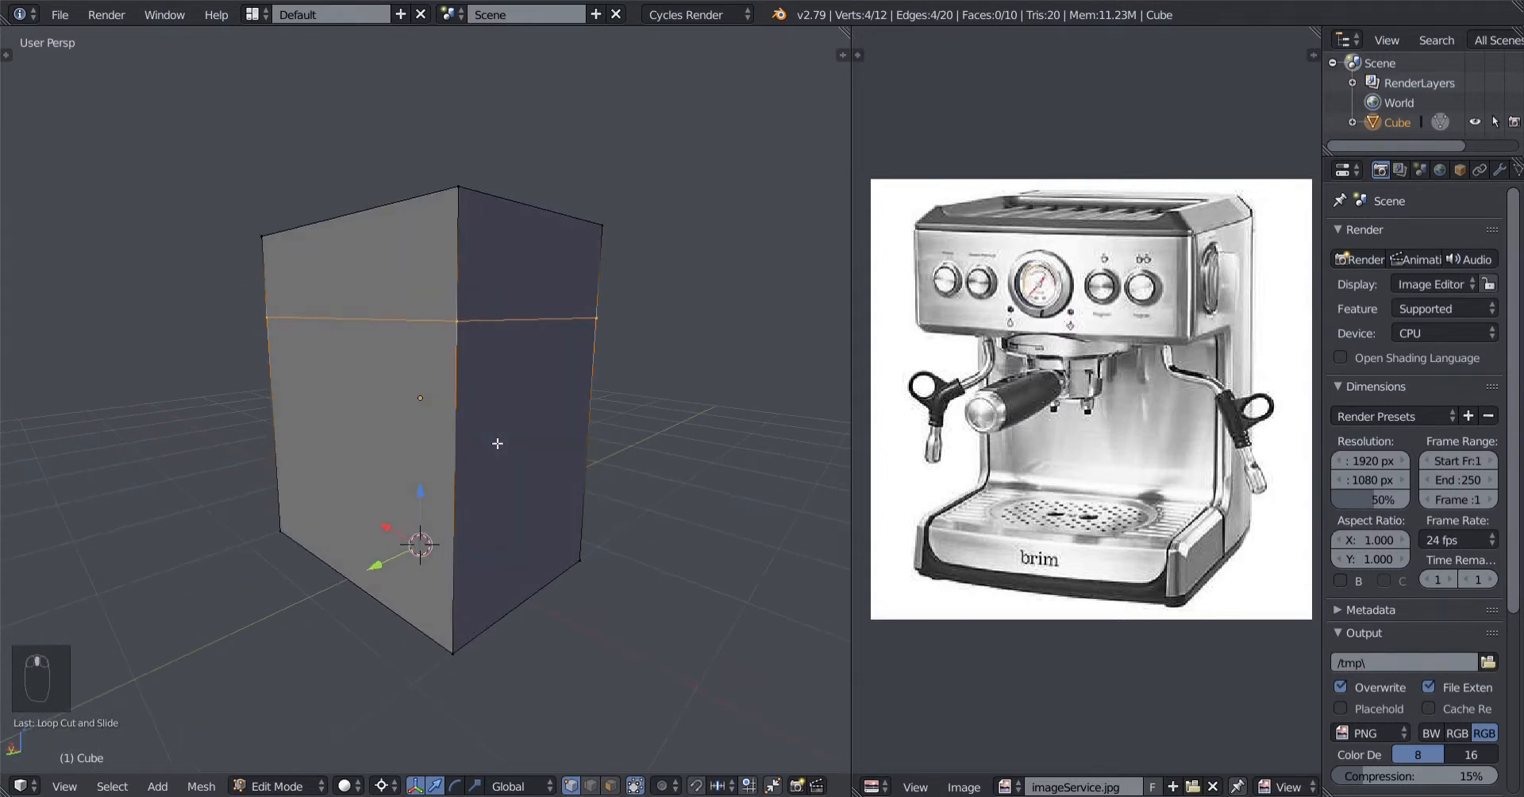
# Add a vertical loop cut through the cube's side faces, slid toward the rear edge to a factor of -0.3.
pyautogui.moveTo(502, 365)
pyautogui.mouseDown(button='middle')
pyautogui.moveTo(473, 381)
pyautogui.moveTo(490, 389)
pyautogui.mouseUp(button='middle')
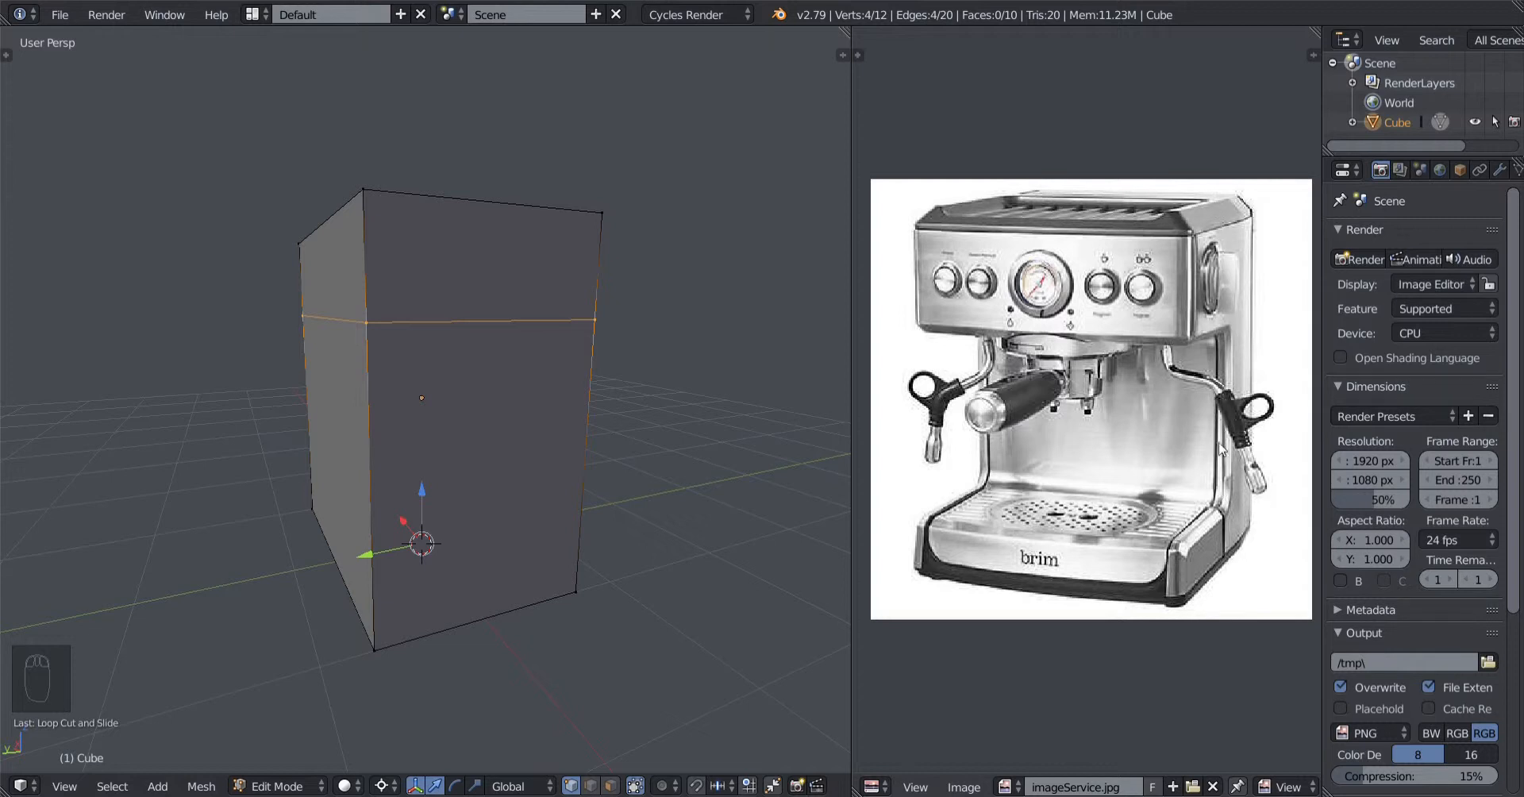
pyautogui.moveTo(1032, 471)
pyautogui.mouseDown(button='middle')
pyautogui.moveTo(998, 463)
pyautogui.moveTo(1035, 458)
pyautogui.mouseUp(button='middle')
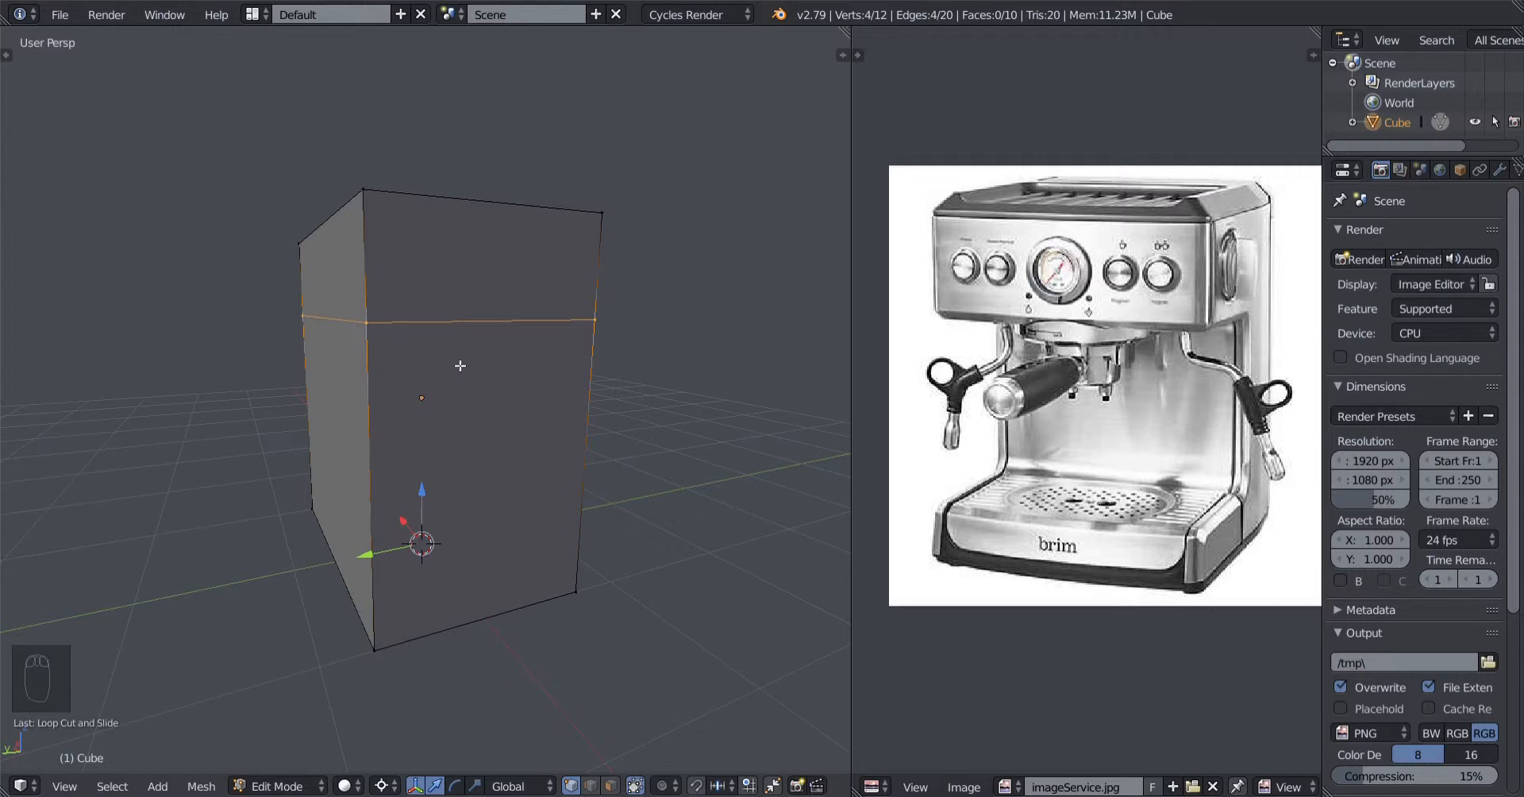
pyautogui.hotkey('ctrl', 'r')
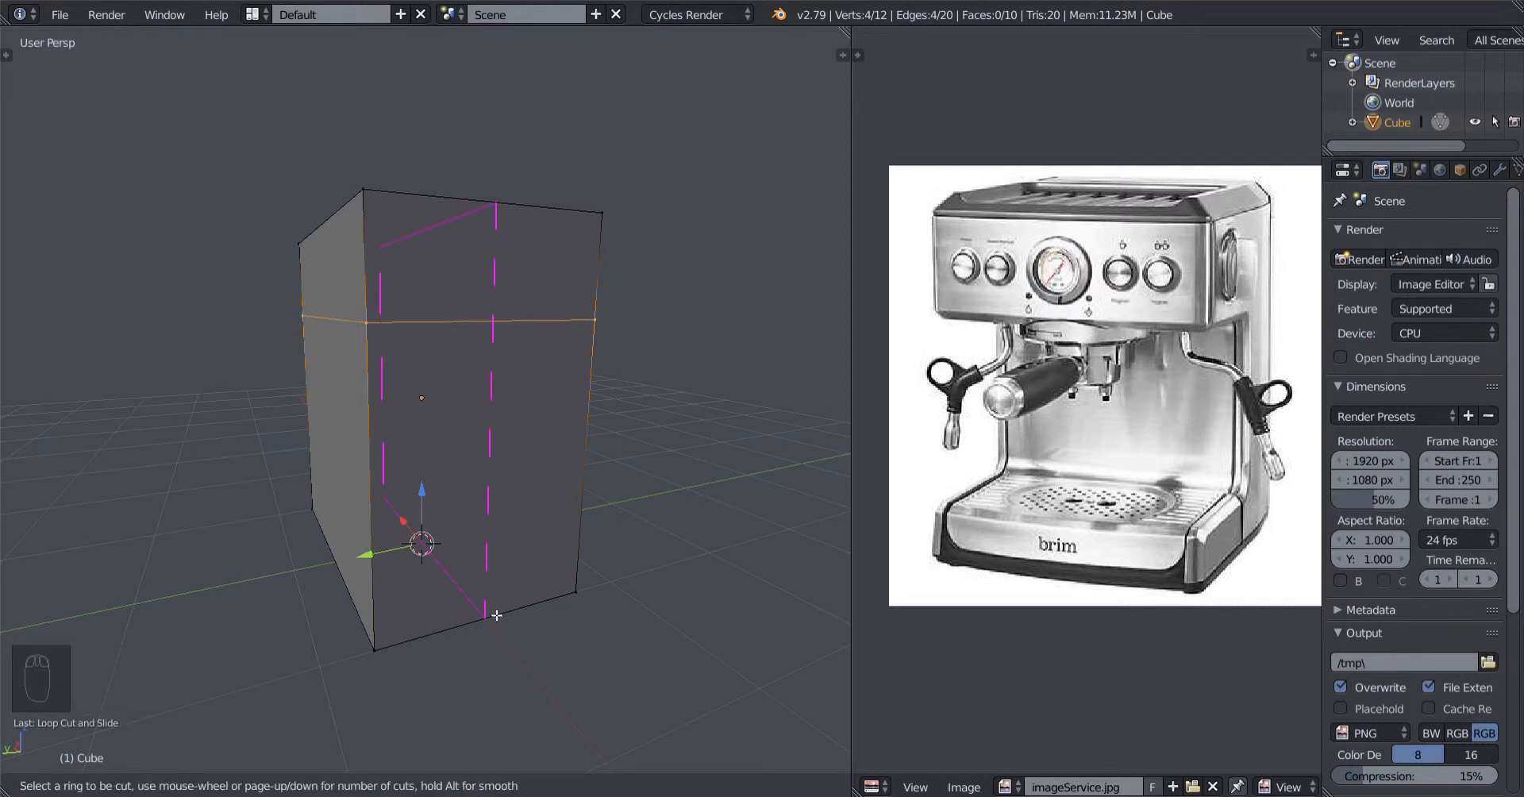
pyautogui.click(498, 204)
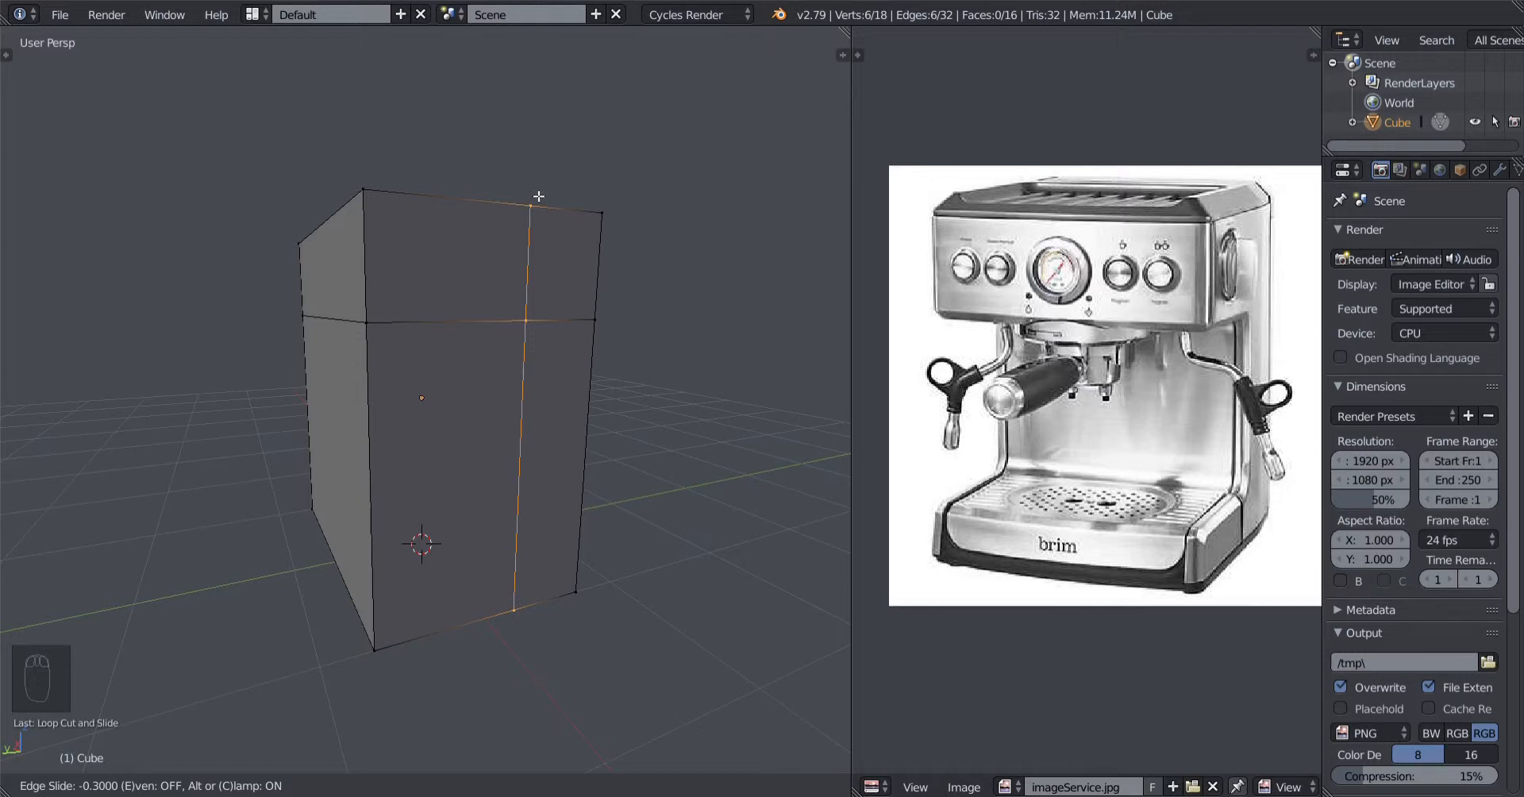
pyautogui.click(539, 196)
# Add a horizontal loop cut below the upper one and slide it down near the base to a factor of 0.7.
pyautogui.moveTo(595, 528); pyautogui.dragTo(476, 524, button='middle')
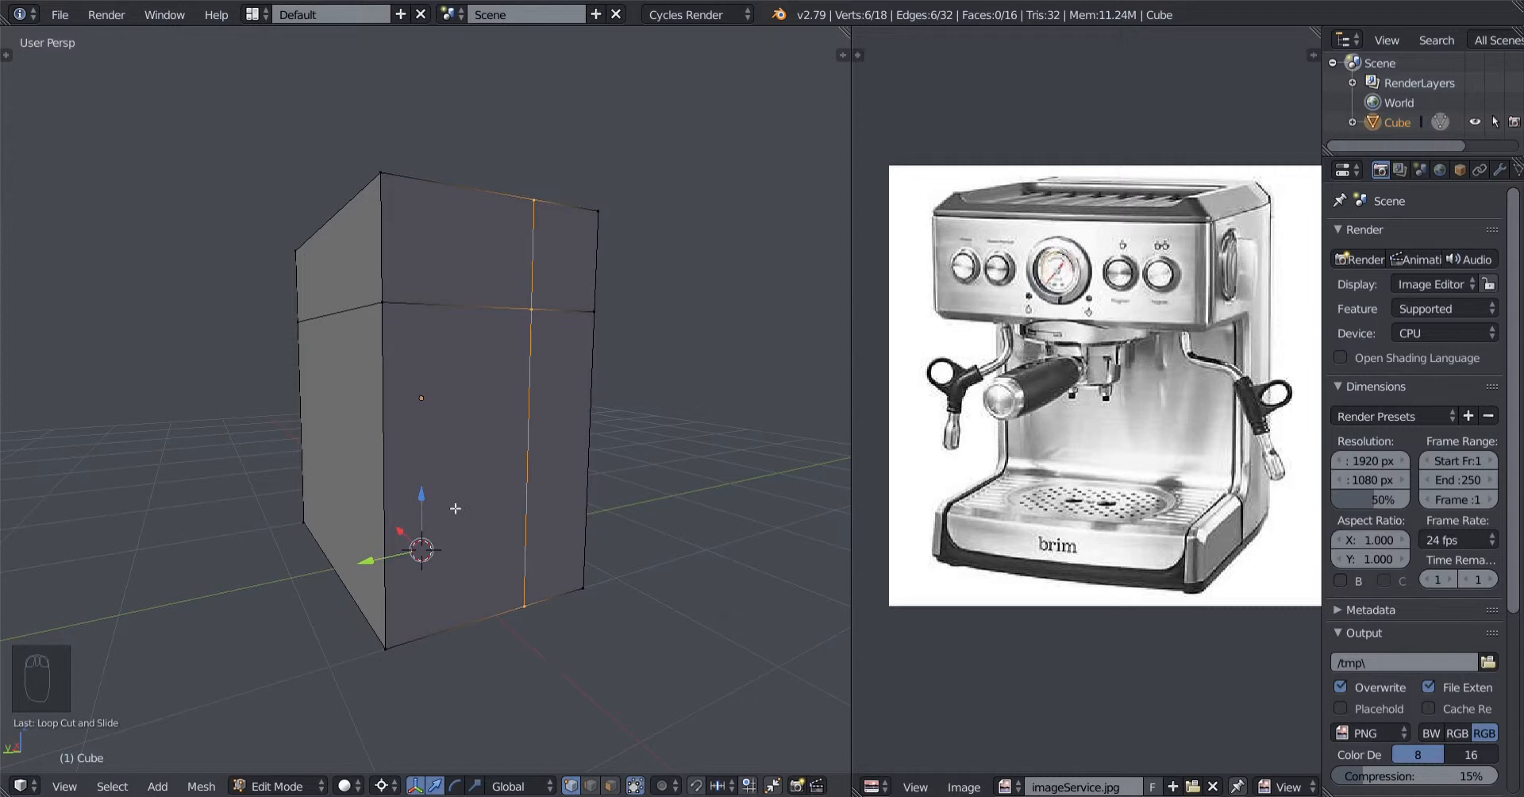
pyautogui.press('KP_6')
pyautogui.press('KP_6')
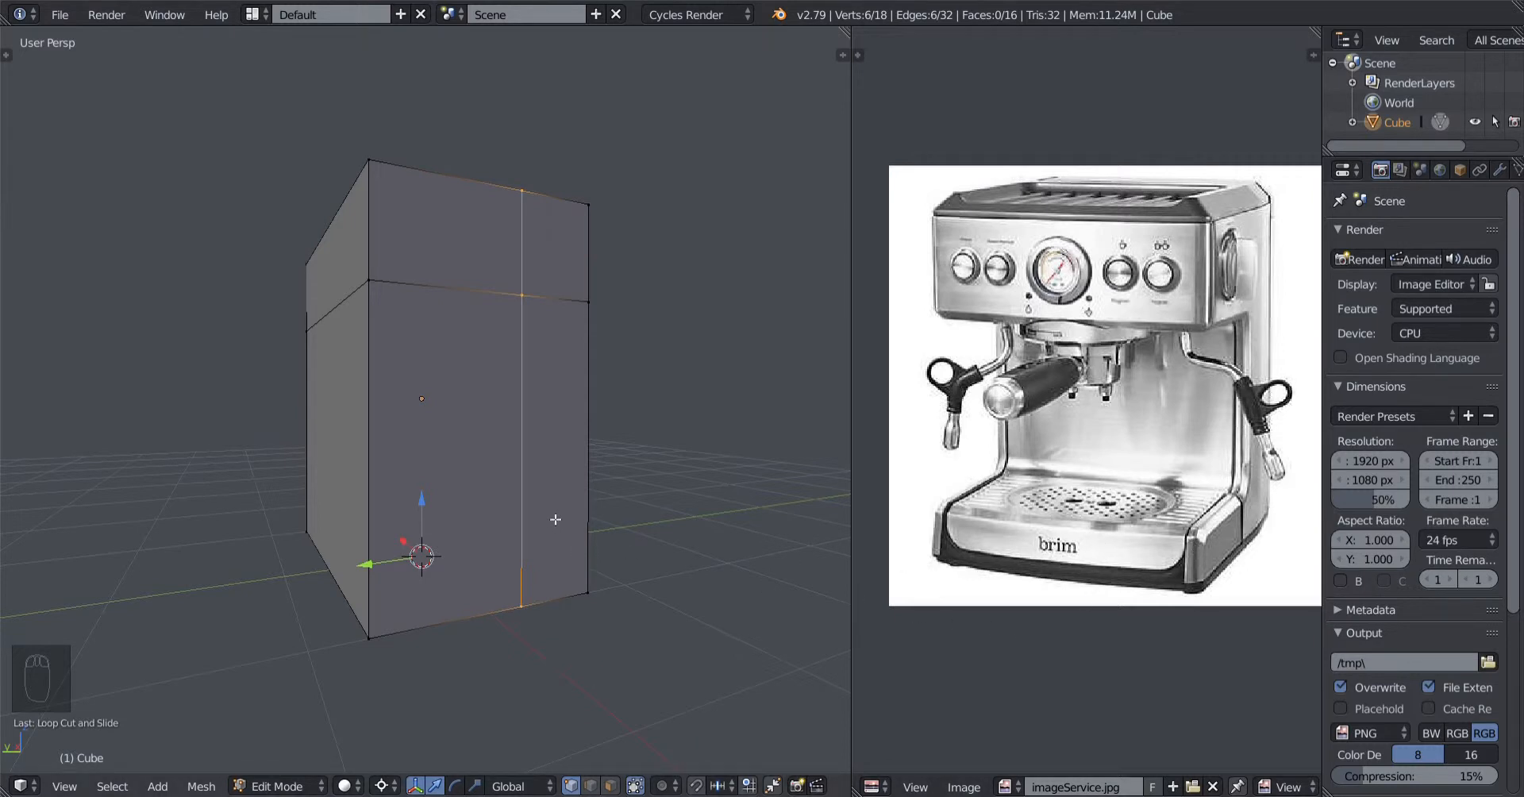
pyautogui.hotkey('ctrl', 'r')
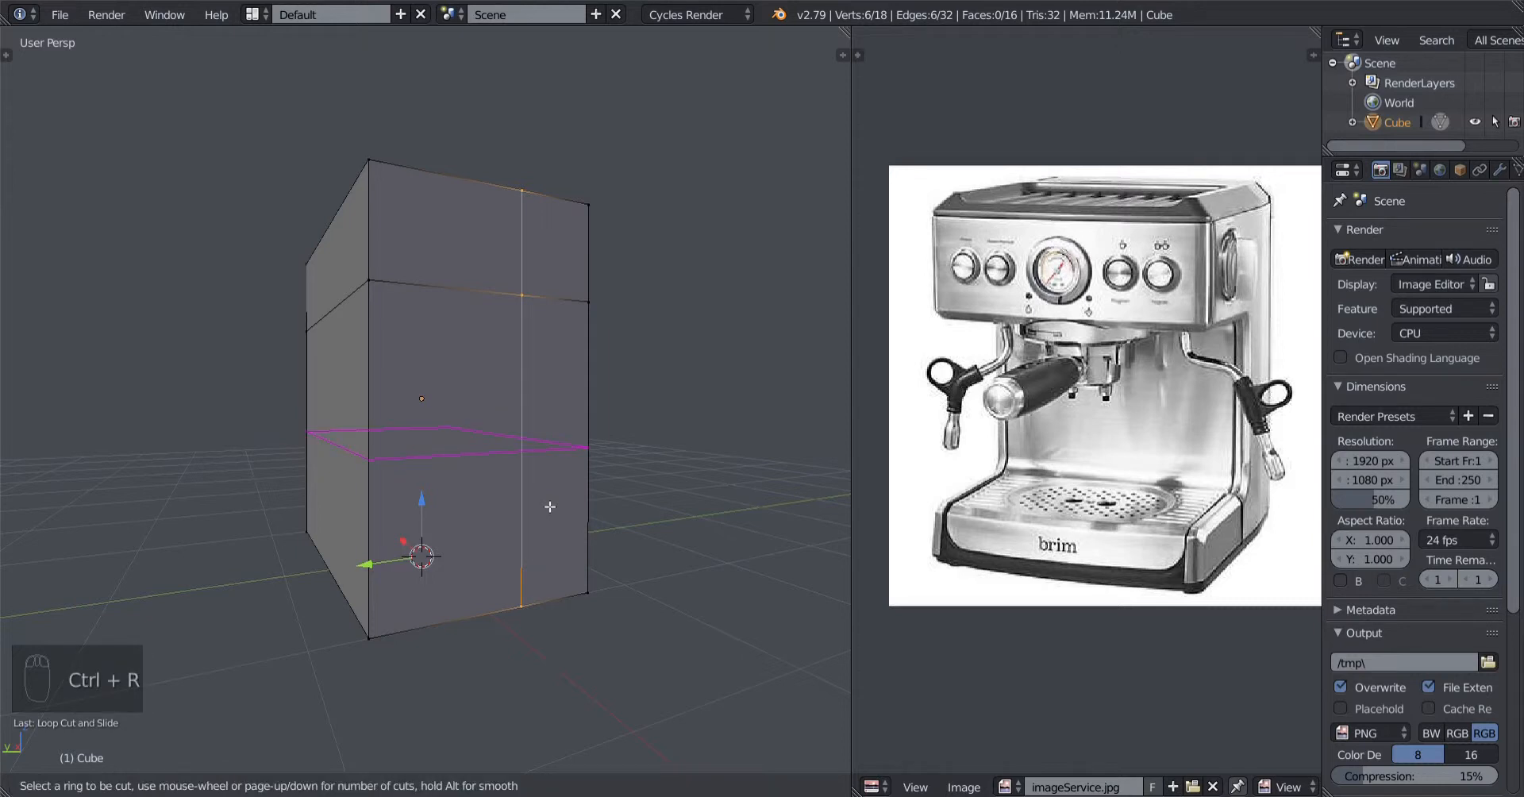
pyautogui.click(387, 465)
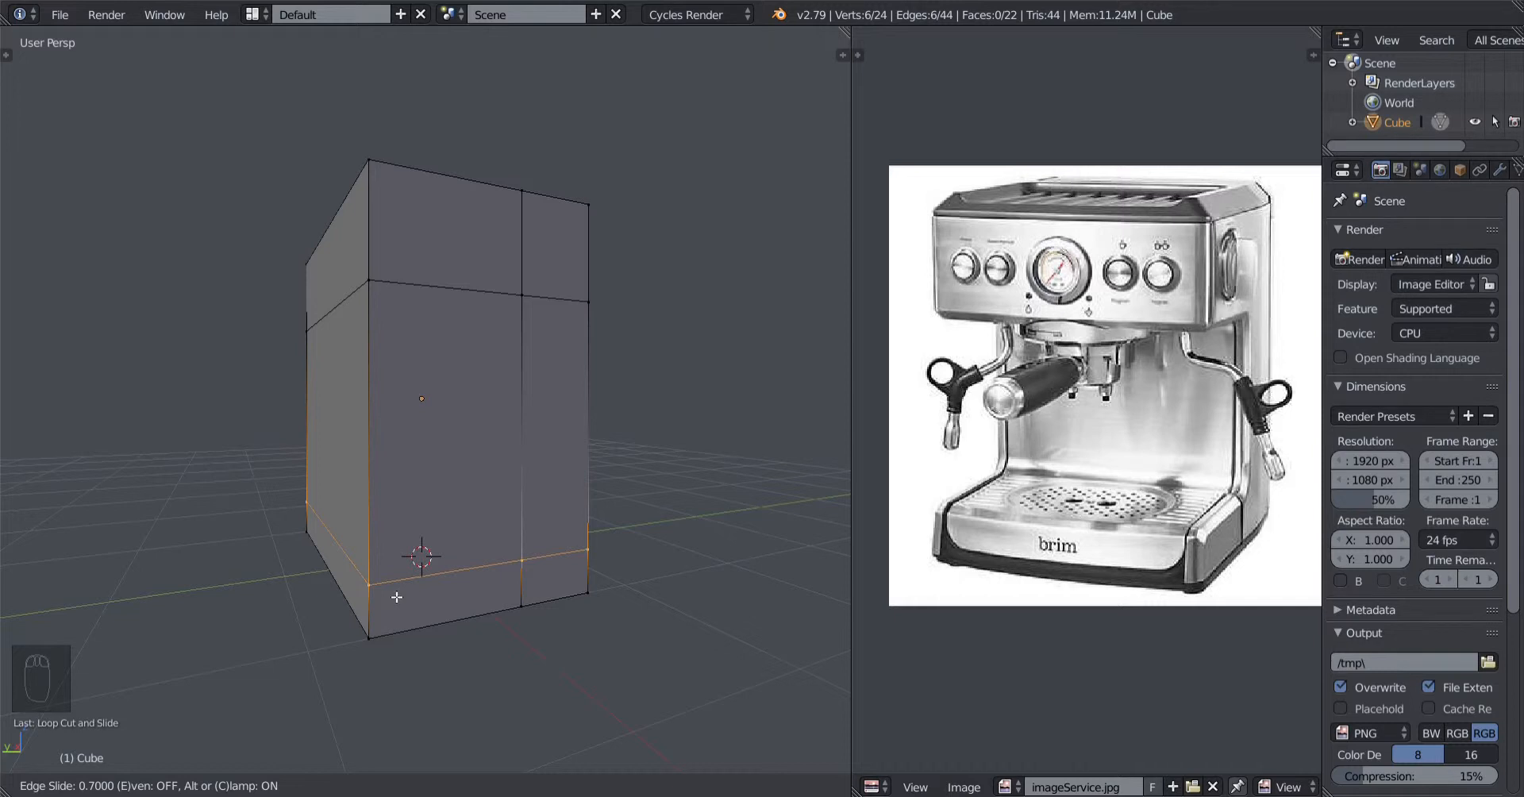
pyautogui.click(397, 596)
pyautogui.moveTo(395, 599); pyautogui.dragTo(435, 594, button='middle')
pyautogui.moveTo(344, 431); pyautogui.dragTo(585, 463, button='middle')
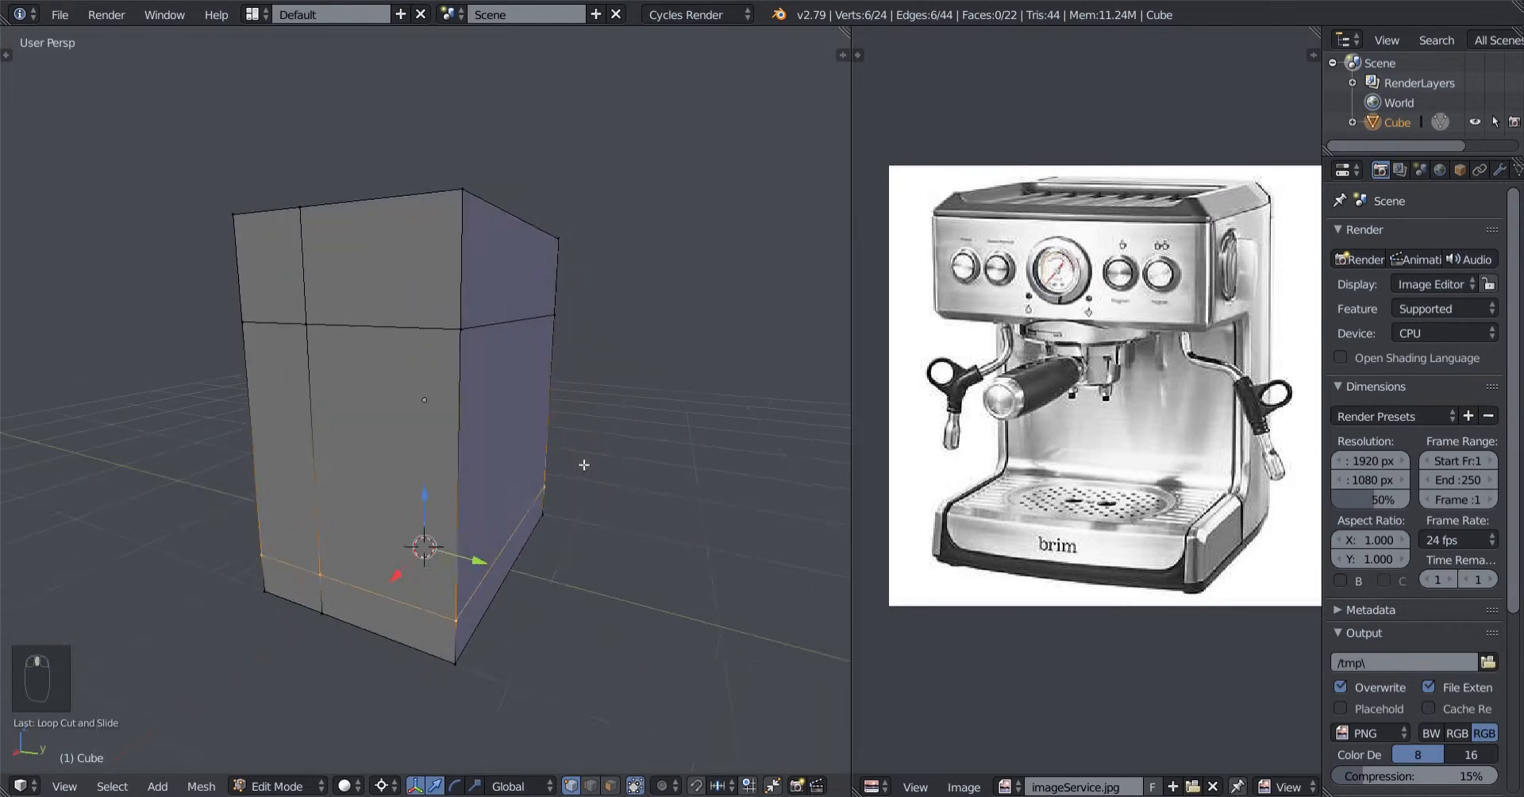
pyautogui.moveTo(464, 462); pyautogui.dragTo(510, 427, button='middle')
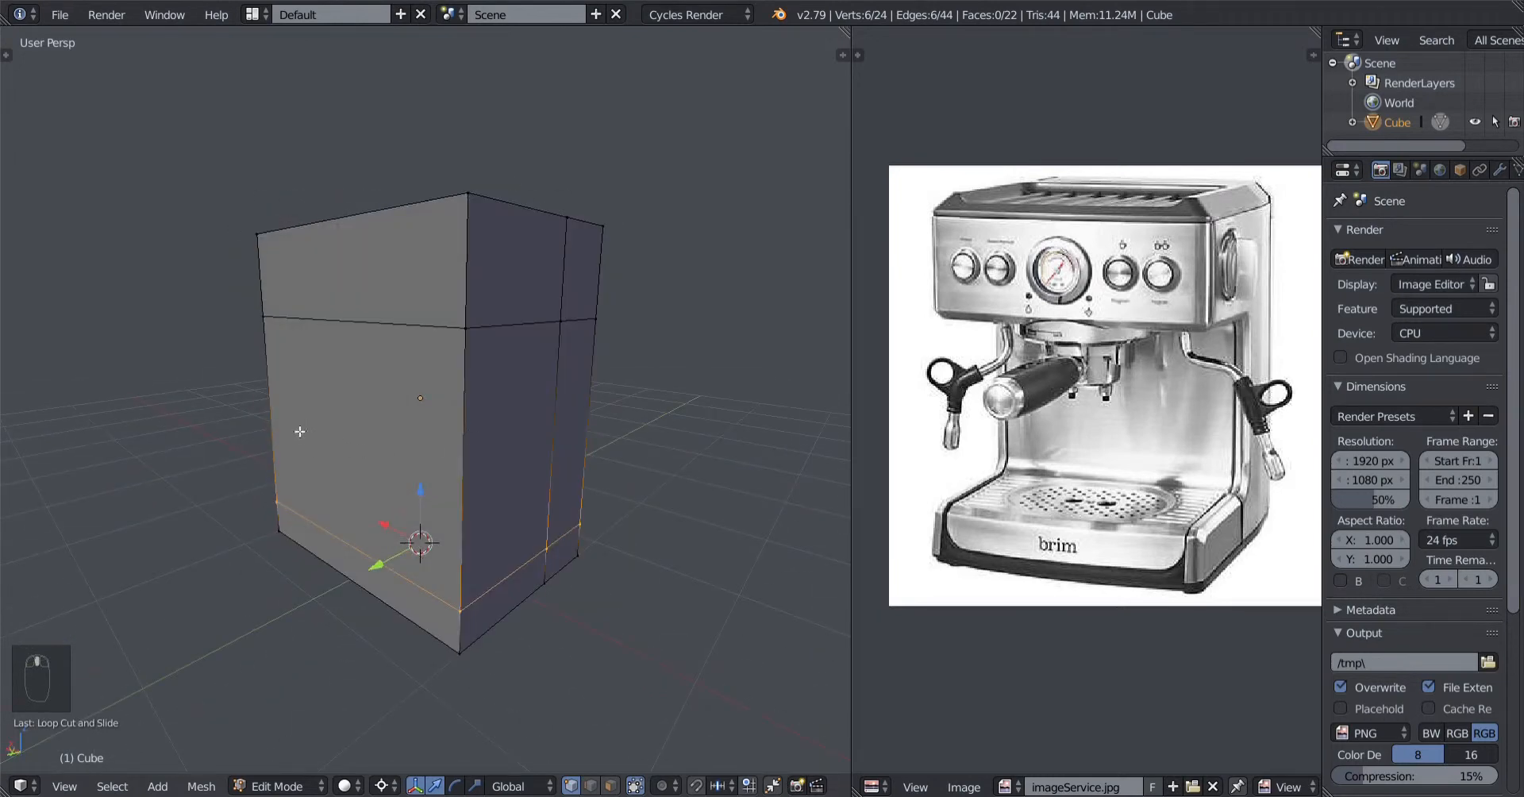
pyautogui.moveTo(253, 417); pyautogui.dragTo(420, 430, button='middle')
pyautogui.moveTo(526, 515); pyautogui.dragTo(286, 492, button='middle')
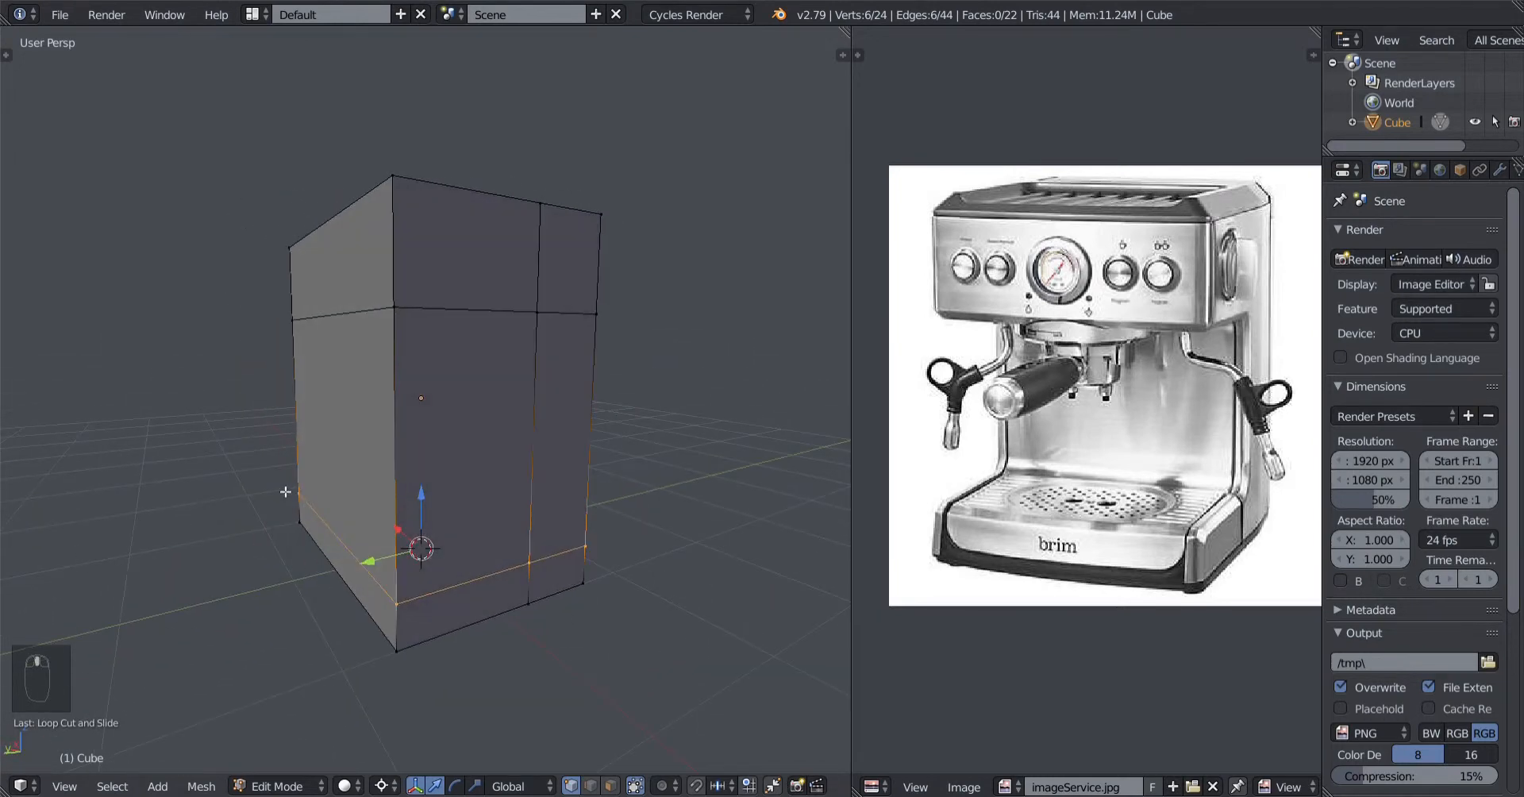
# Select the three middle faces in front of the vertical cut, one on the front and one on each side, in face select mode.
pyautogui.moveTo(544, 616); pyautogui.dragTo(496, 603, button='middle')
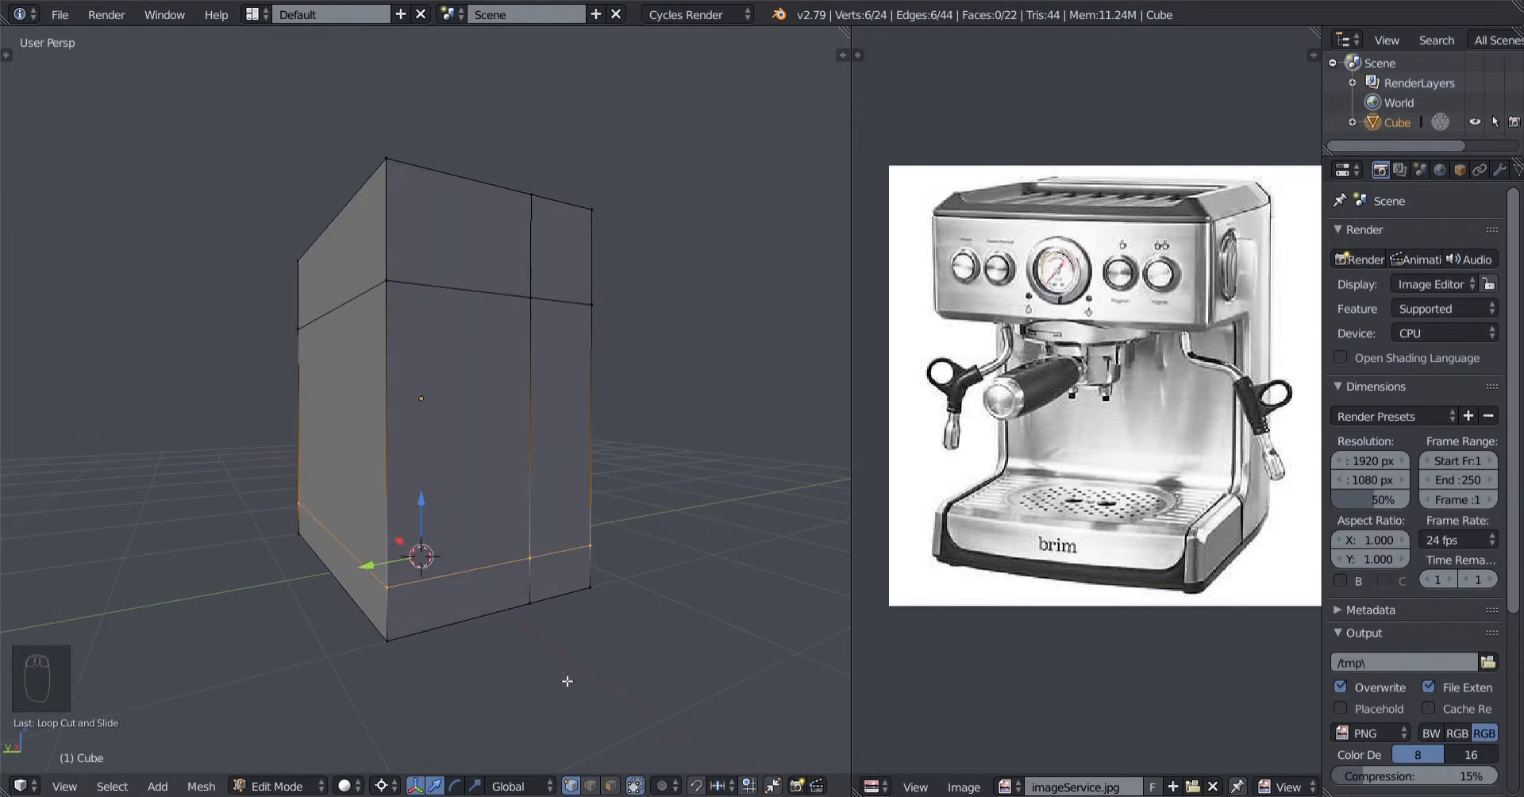
pyautogui.click(610, 786)
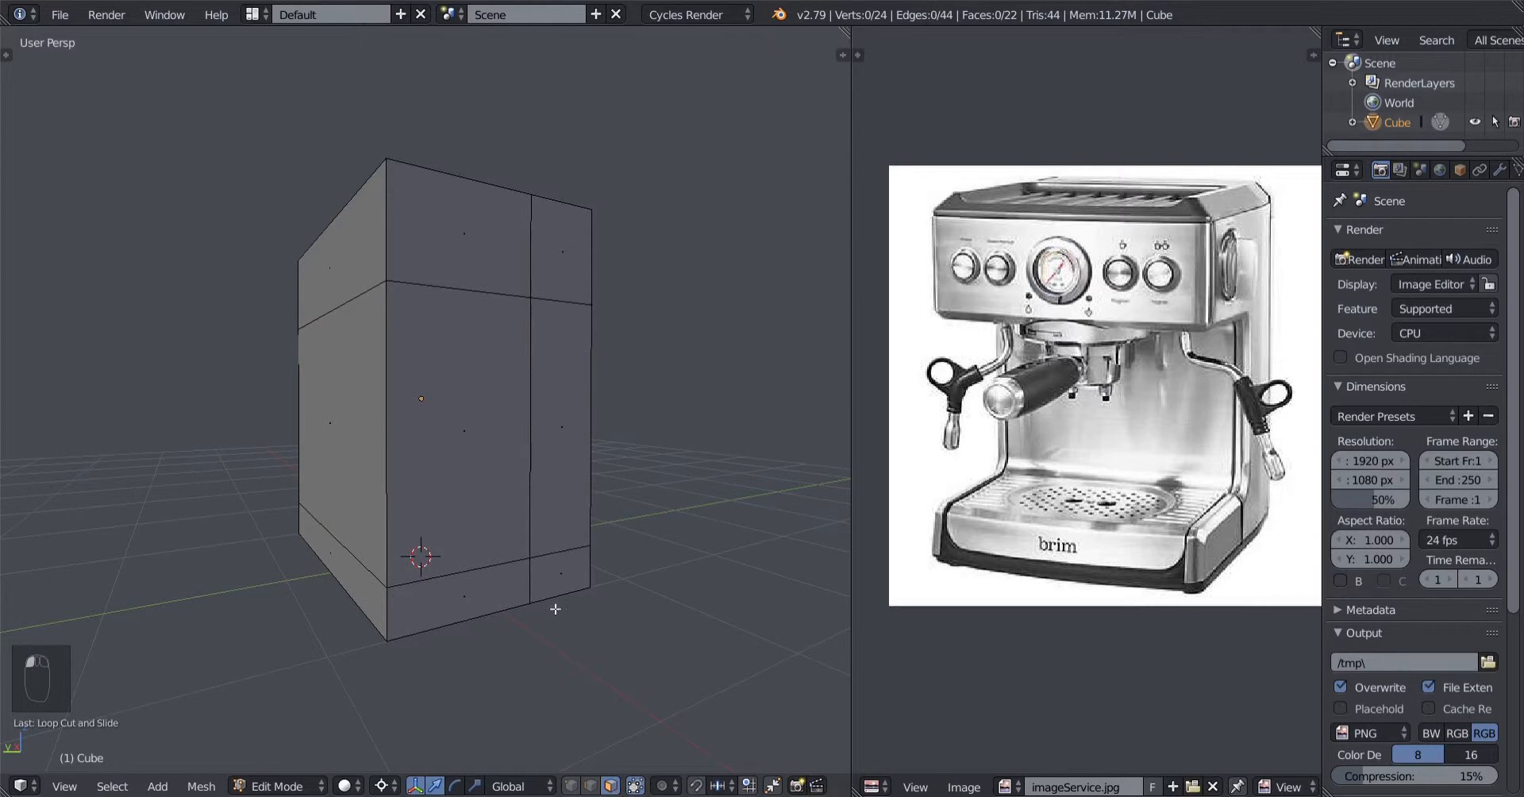
pyautogui.rightClick(466, 460)
pyautogui.moveTo(466, 459)
pyautogui.mouseDown(button='middle')
pyautogui.moveTo(589, 484)
pyautogui.moveTo(414, 450)
pyautogui.moveTo(427, 477)
pyautogui.moveTo(530, 466)
pyautogui.moveTo(371, 466)
pyautogui.moveTo(486, 452)
pyautogui.moveTo(364, 460)
pyautogui.moveTo(506, 471)
pyautogui.moveTo(400, 493)
pyautogui.moveTo(411, 508)
pyautogui.mouseUp(button='middle')
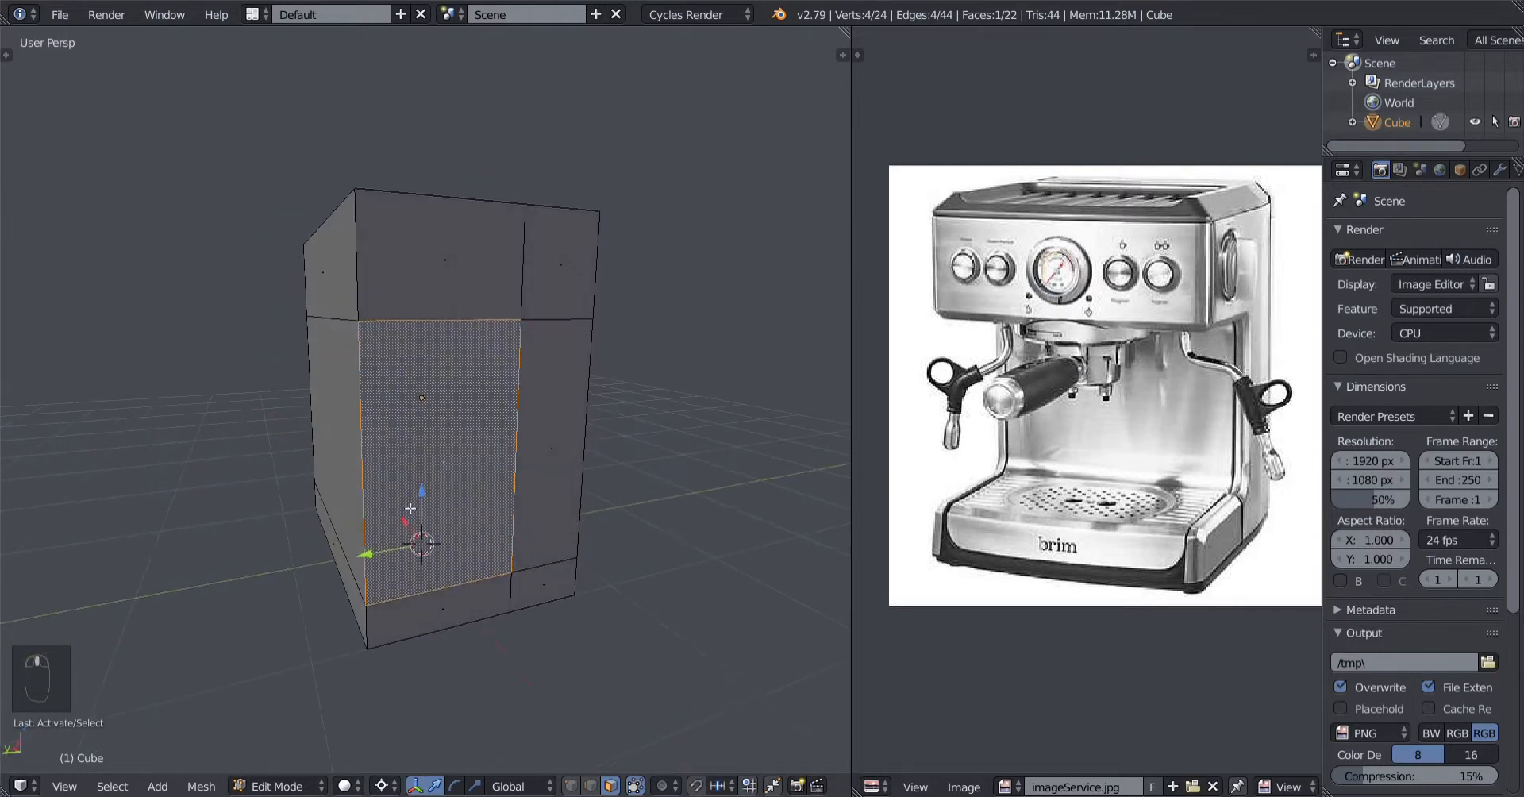
pyautogui.moveTo(309, 497); pyautogui.dragTo(428, 467, button='middle')
pyautogui.press('a')
pyautogui.rightClick(426, 466)
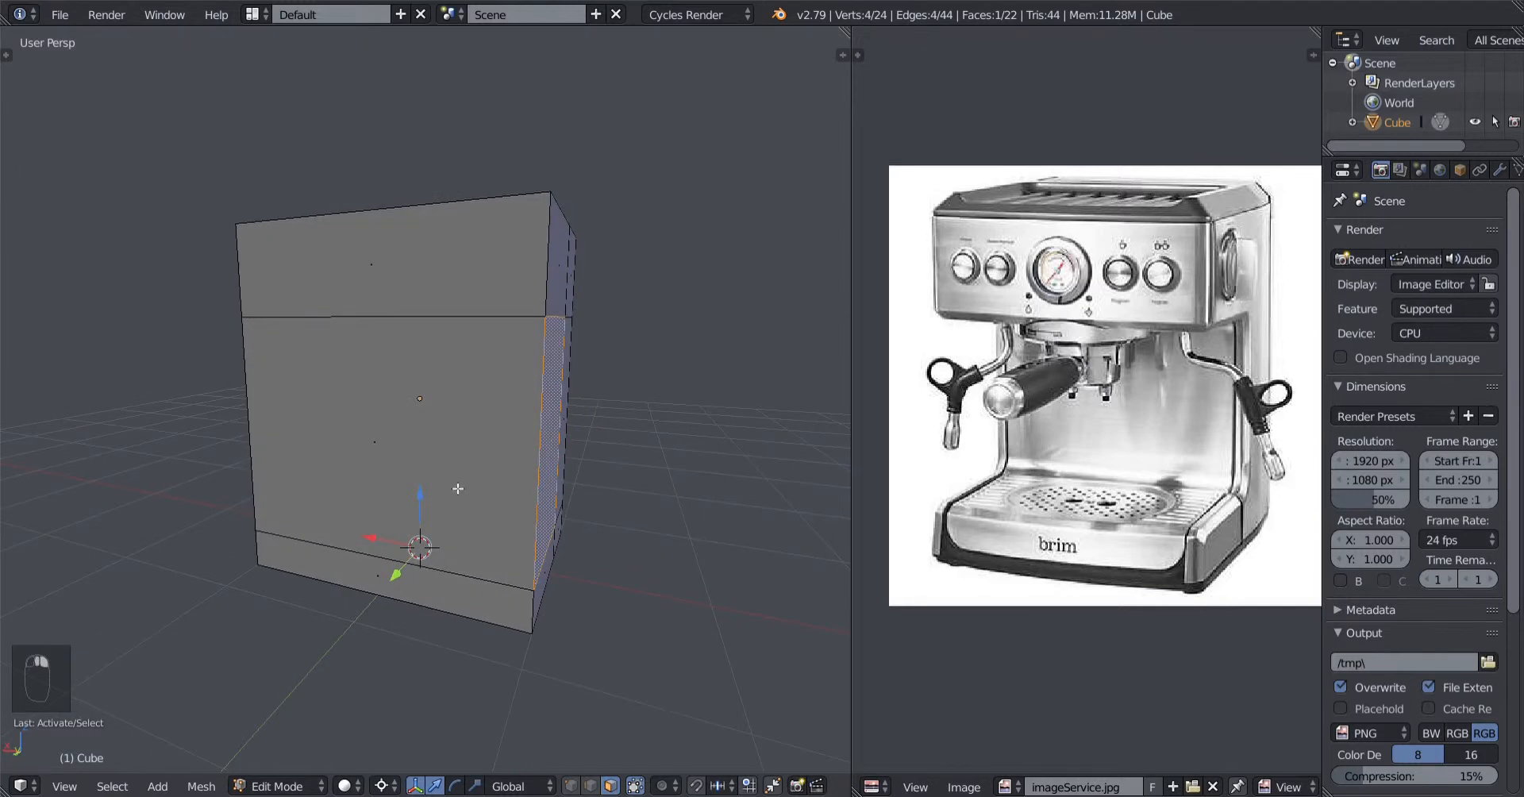
pyautogui.keyDown('shift'); pyautogui.rightClick(393, 448); pyautogui.keyUp('shift')
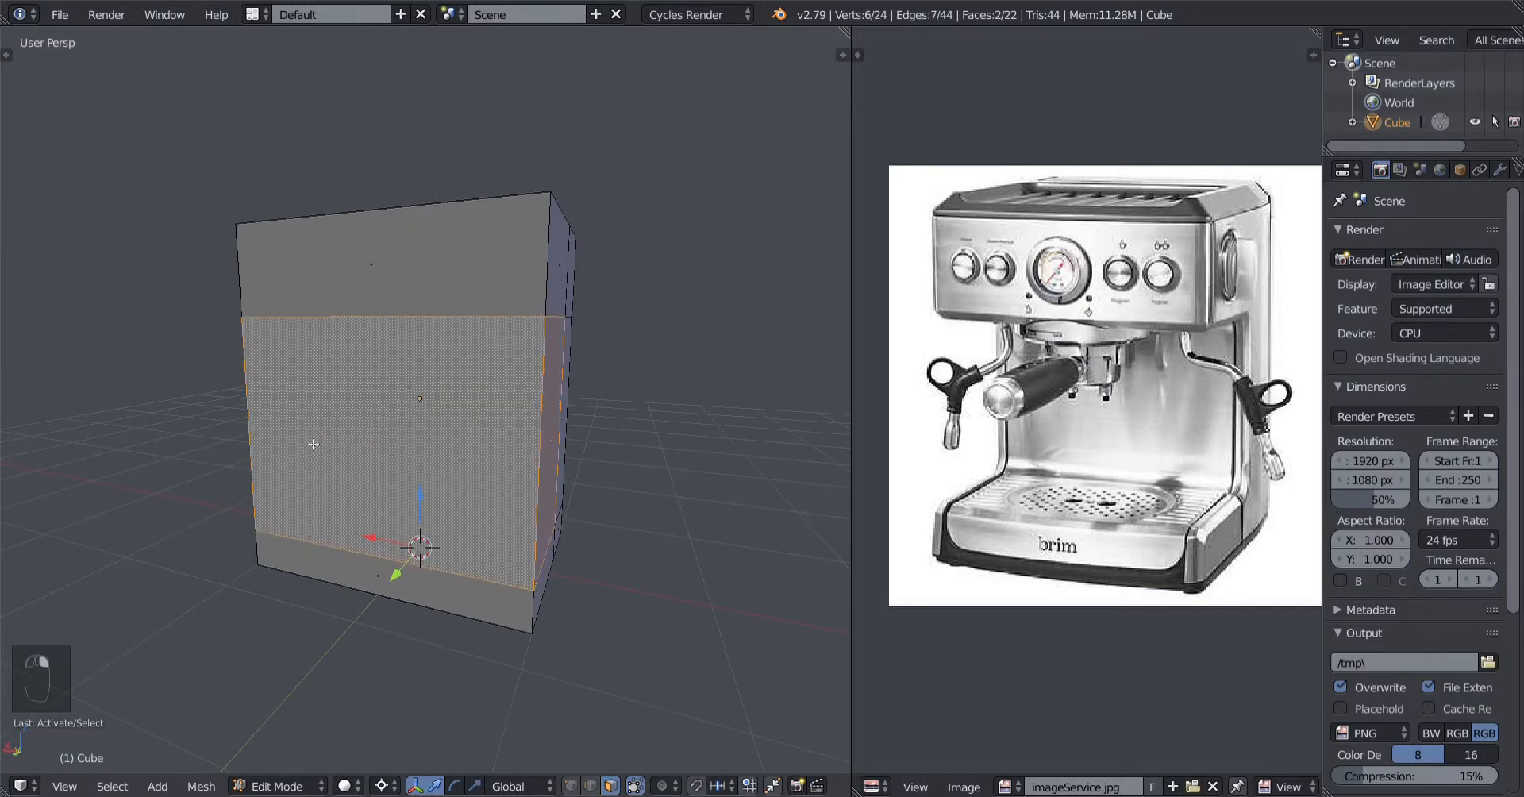
pyautogui.moveTo(315, 446); pyautogui.dragTo(531, 465, button='middle')
pyautogui.keyDown('shift'); pyautogui.rightClick(413, 453); pyautogui.keyUp('shift')
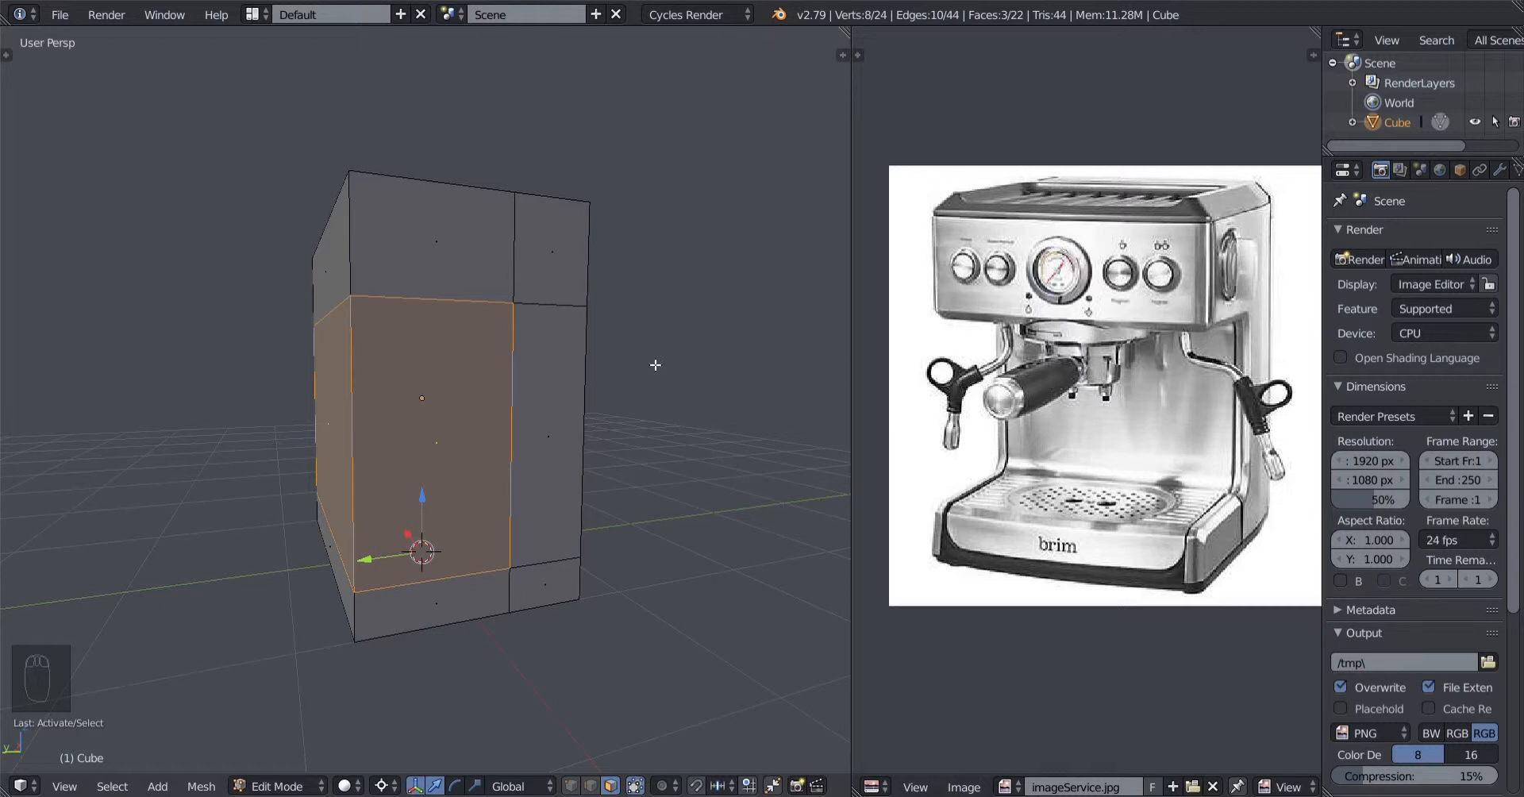
# Examine in vertex select mode which vertices the three selected middle faces share with the head, back and base.
pyautogui.press('x')
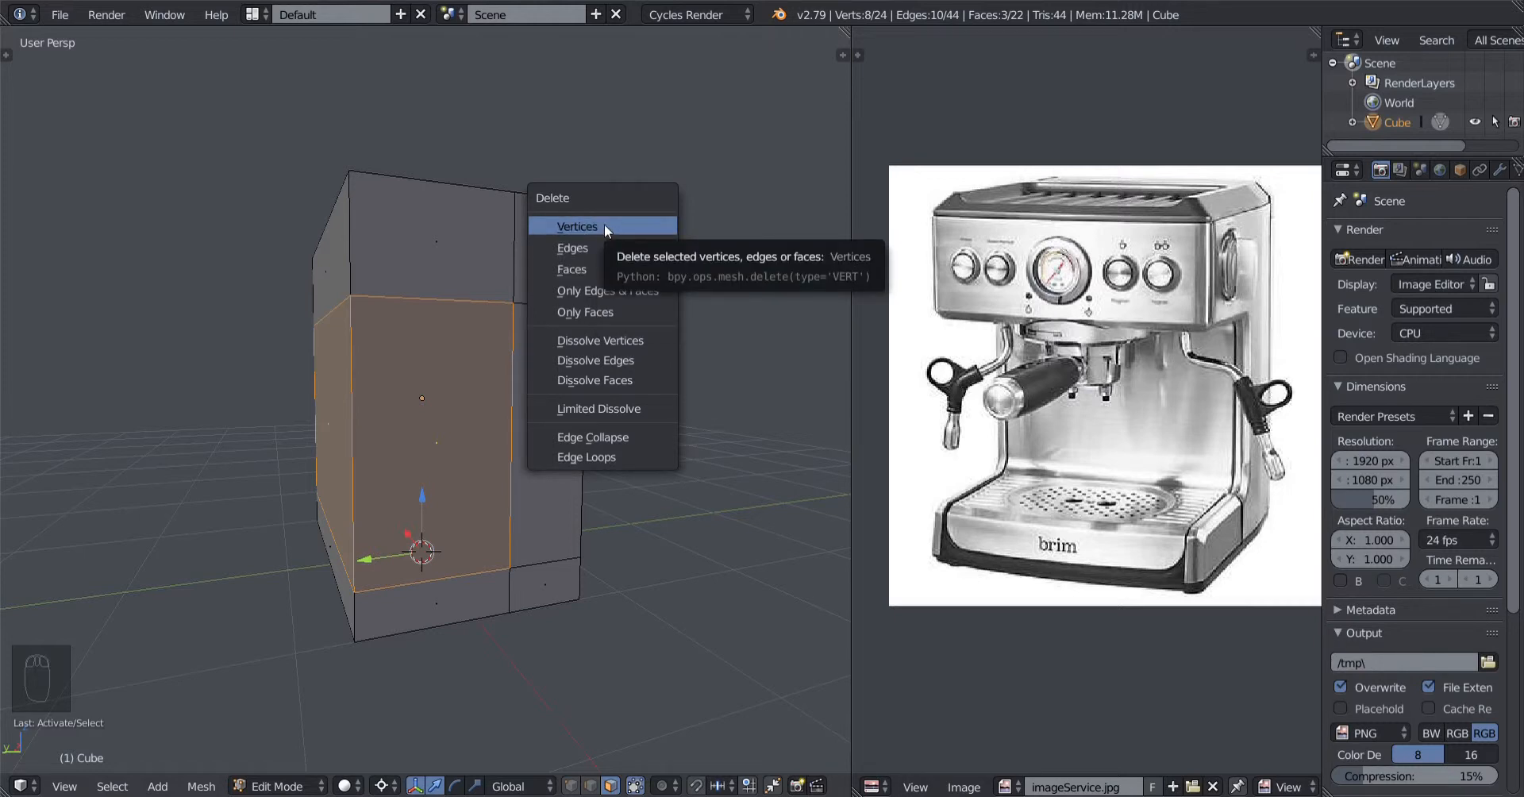
pyautogui.moveTo(511, 479)
pyautogui.mouseDown(button='middle')
pyautogui.moveTo(612, 462)
pyautogui.moveTo(537, 467)
pyautogui.mouseUp(button='middle')
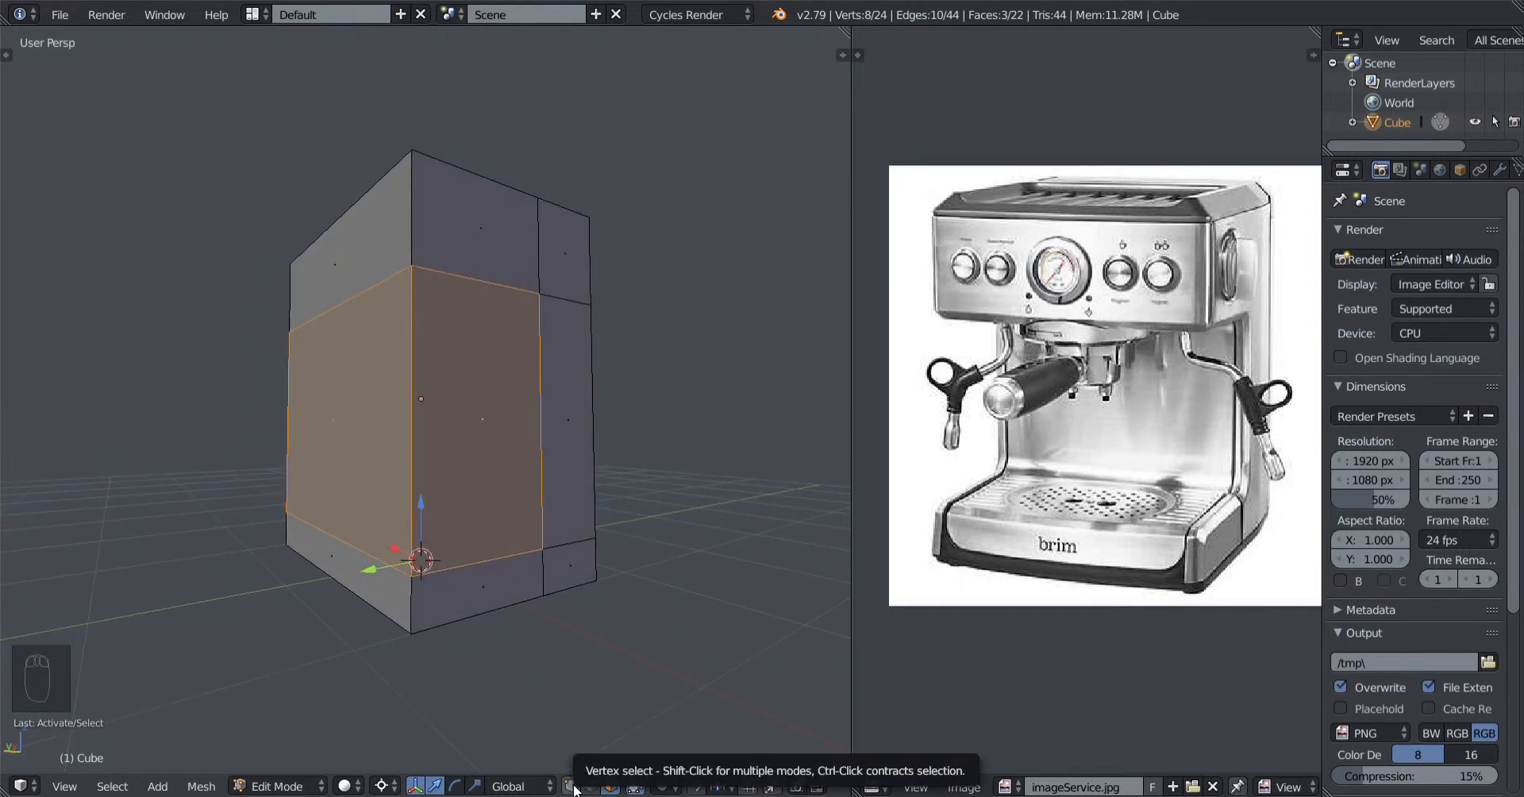
pyautogui.moveTo(584, 507); pyautogui.dragTo(588, 517, button='middle')
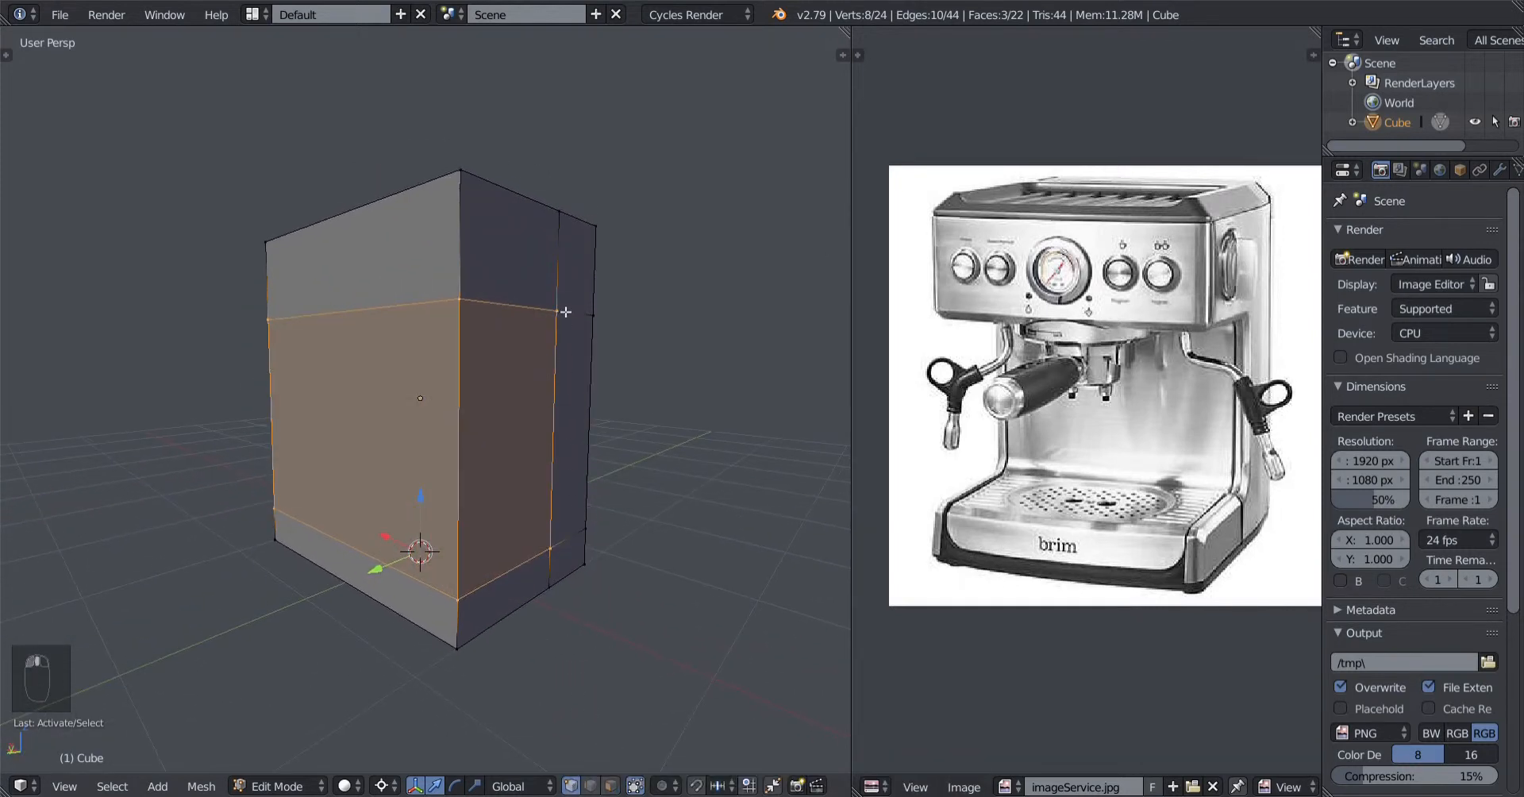
pyautogui.moveTo(464, 524); pyautogui.dragTo(431, 331, button='middle')
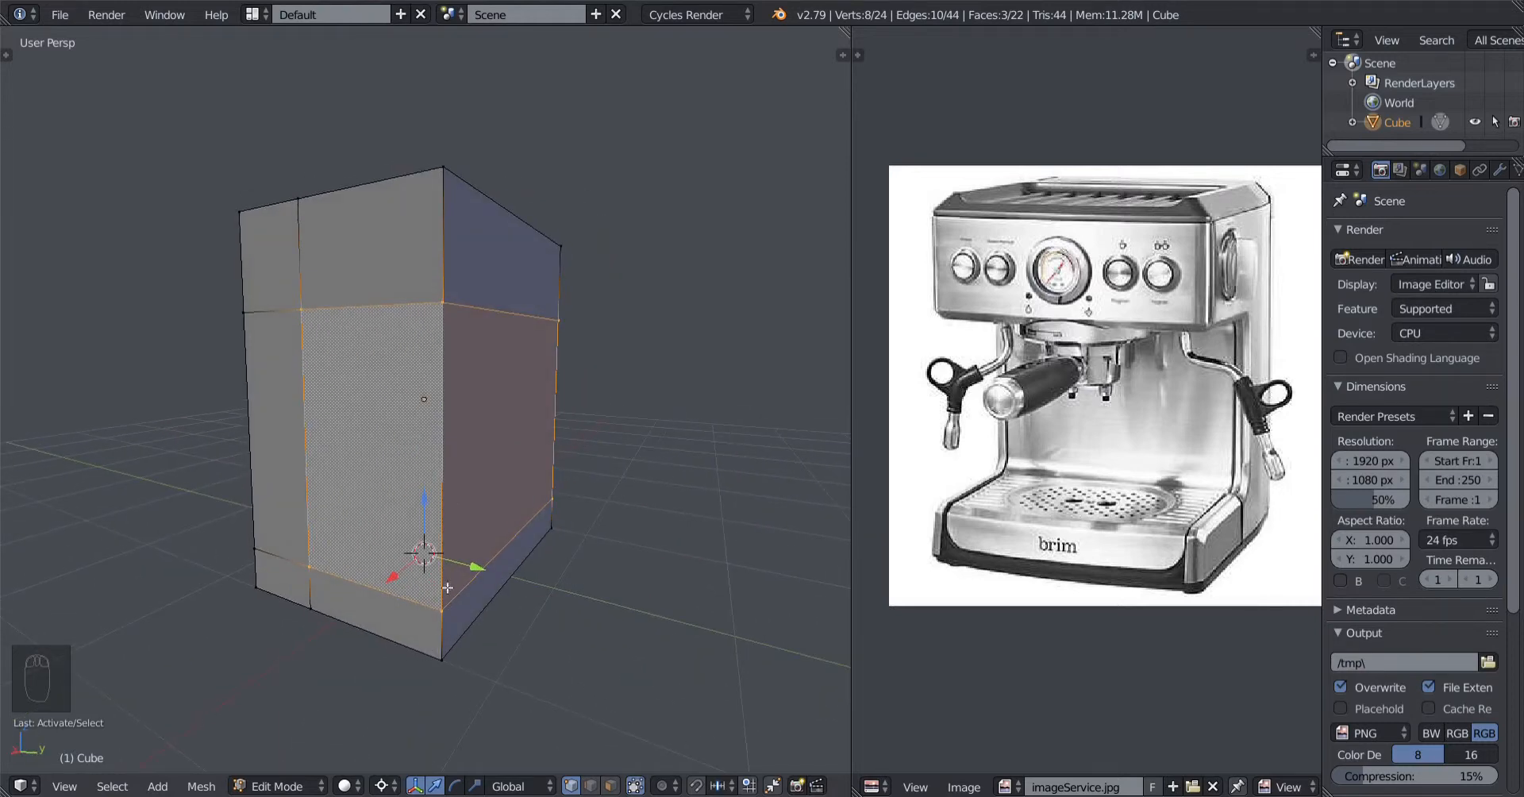
pyautogui.moveTo(460, 352); pyautogui.dragTo(545, 439, button='middle')
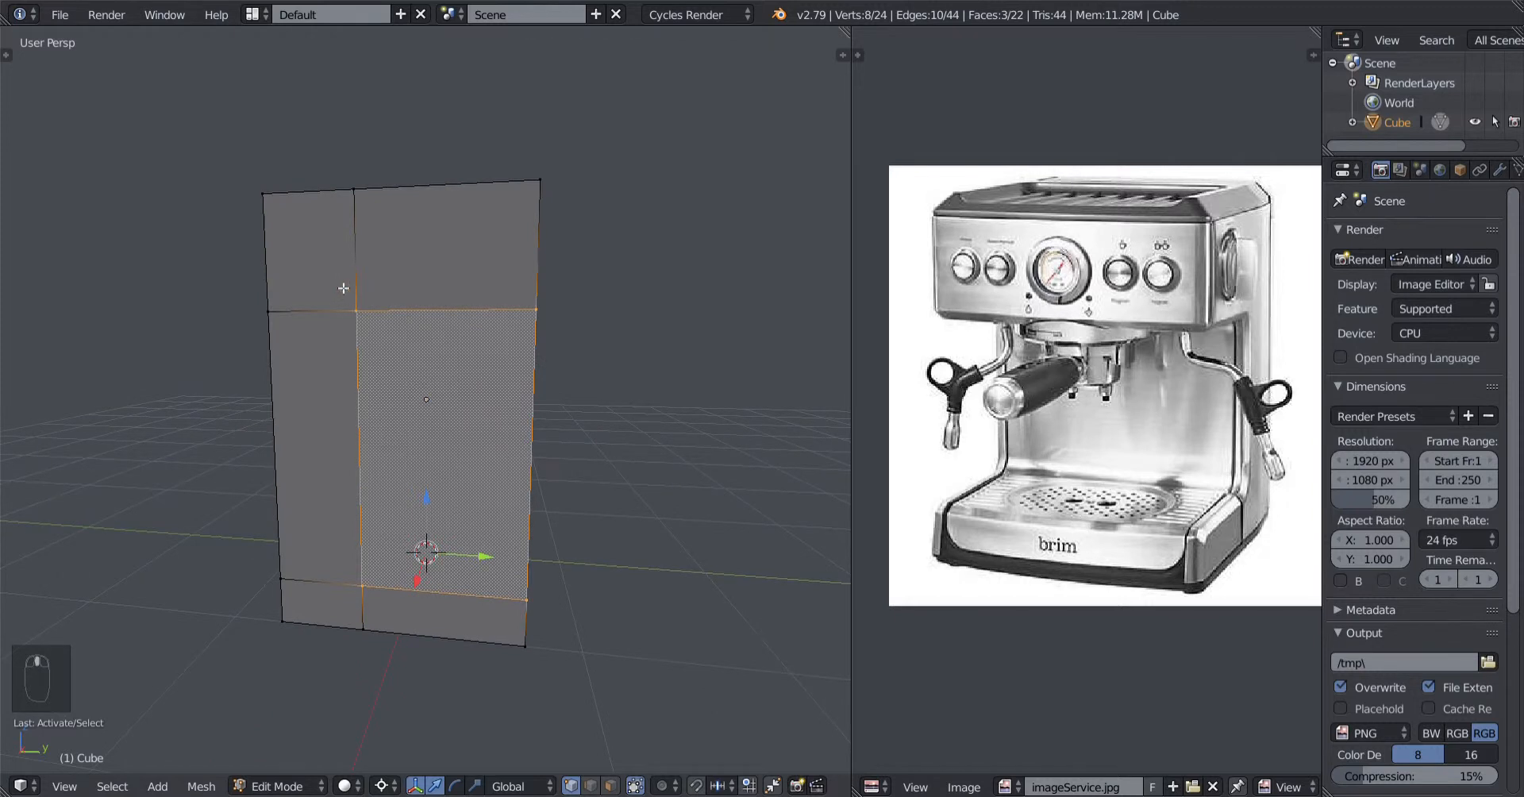
pyautogui.moveTo(527, 296); pyautogui.dragTo(392, 292, button='middle')
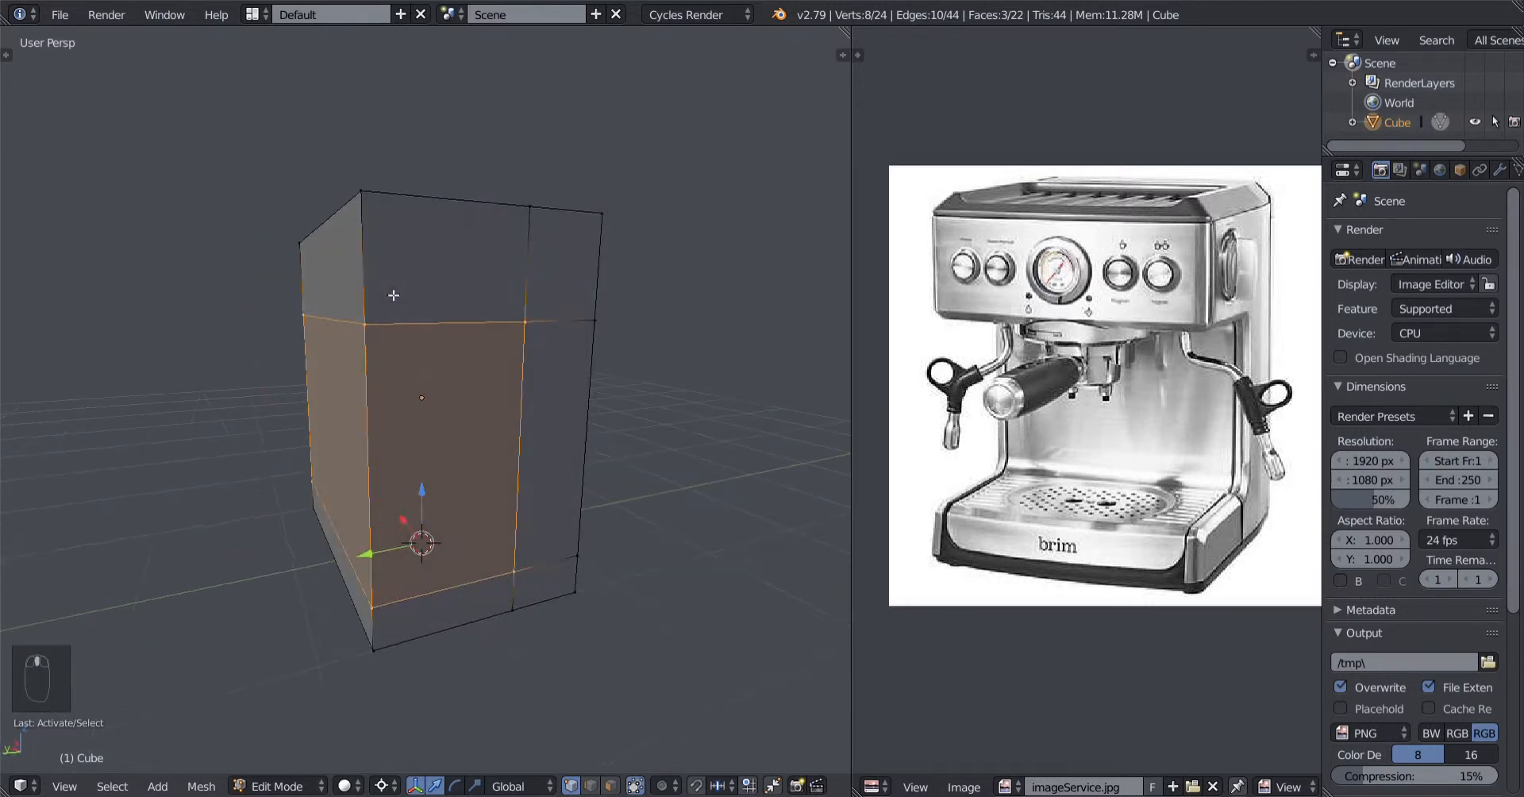
pyautogui.moveTo(455, 629); pyautogui.dragTo(397, 591, button='middle')
pyautogui.moveTo(514, 569); pyautogui.dragTo(562, 505, button='middle')
# Try deleting the selected vertices, compare the mesh with and without them, and undo the deletion.
pyautogui.press('x')
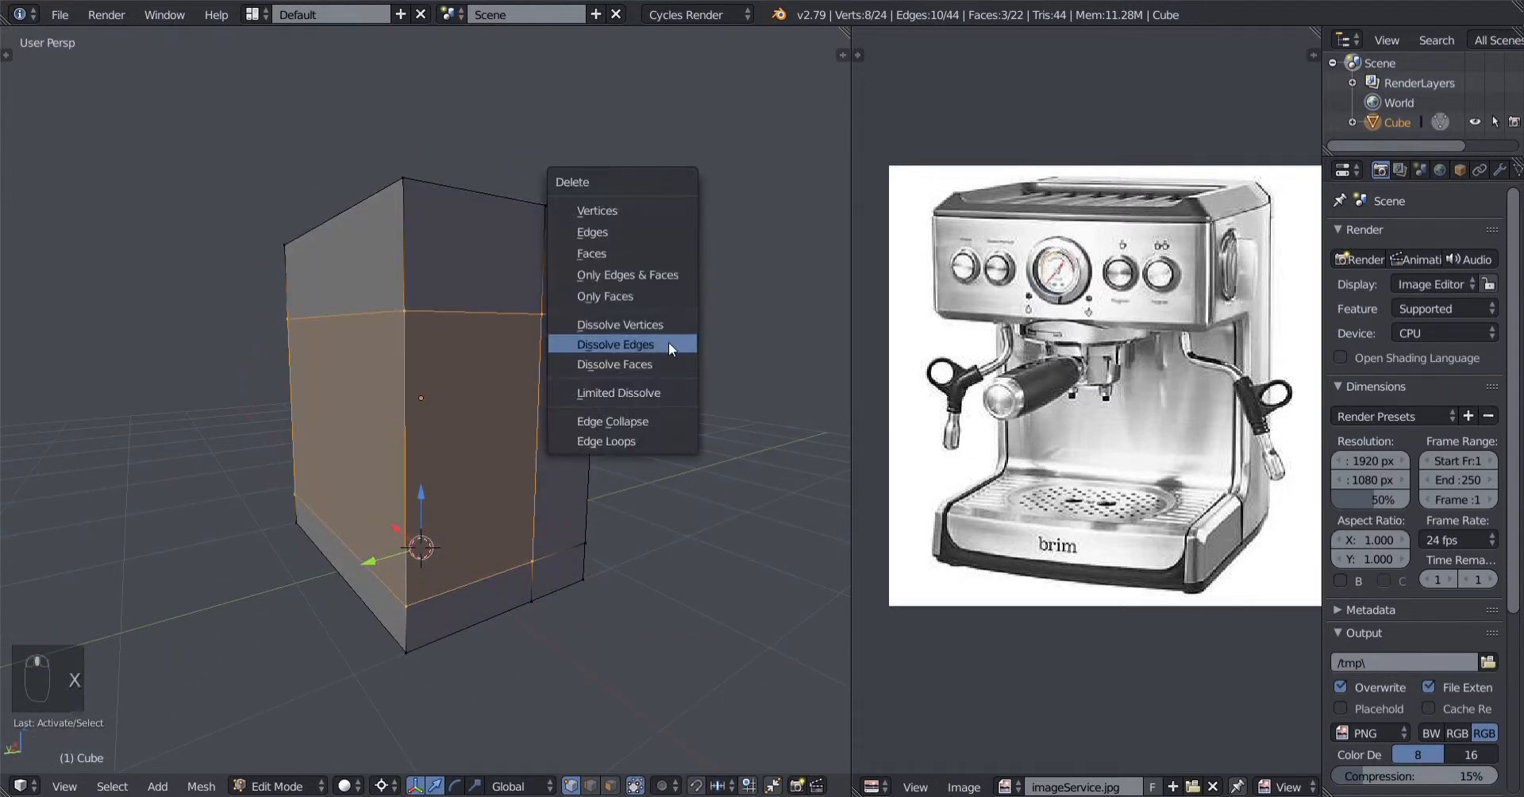
pyautogui.click(663, 211)
pyautogui.moveTo(667, 222); pyautogui.dragTo(564, 452, button='middle')
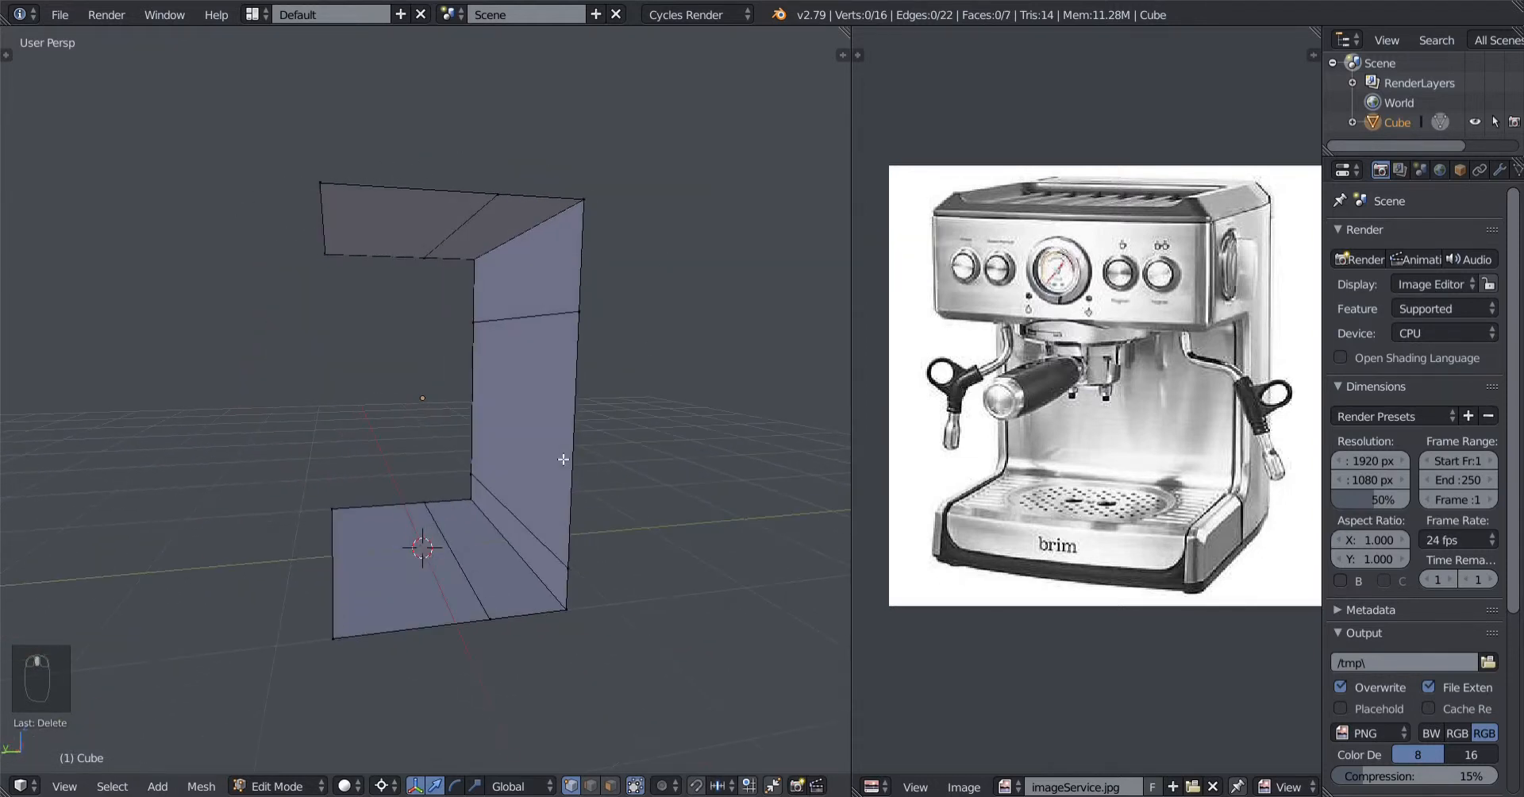
pyautogui.moveTo(462, 378); pyautogui.dragTo(364, 334, button='middle')
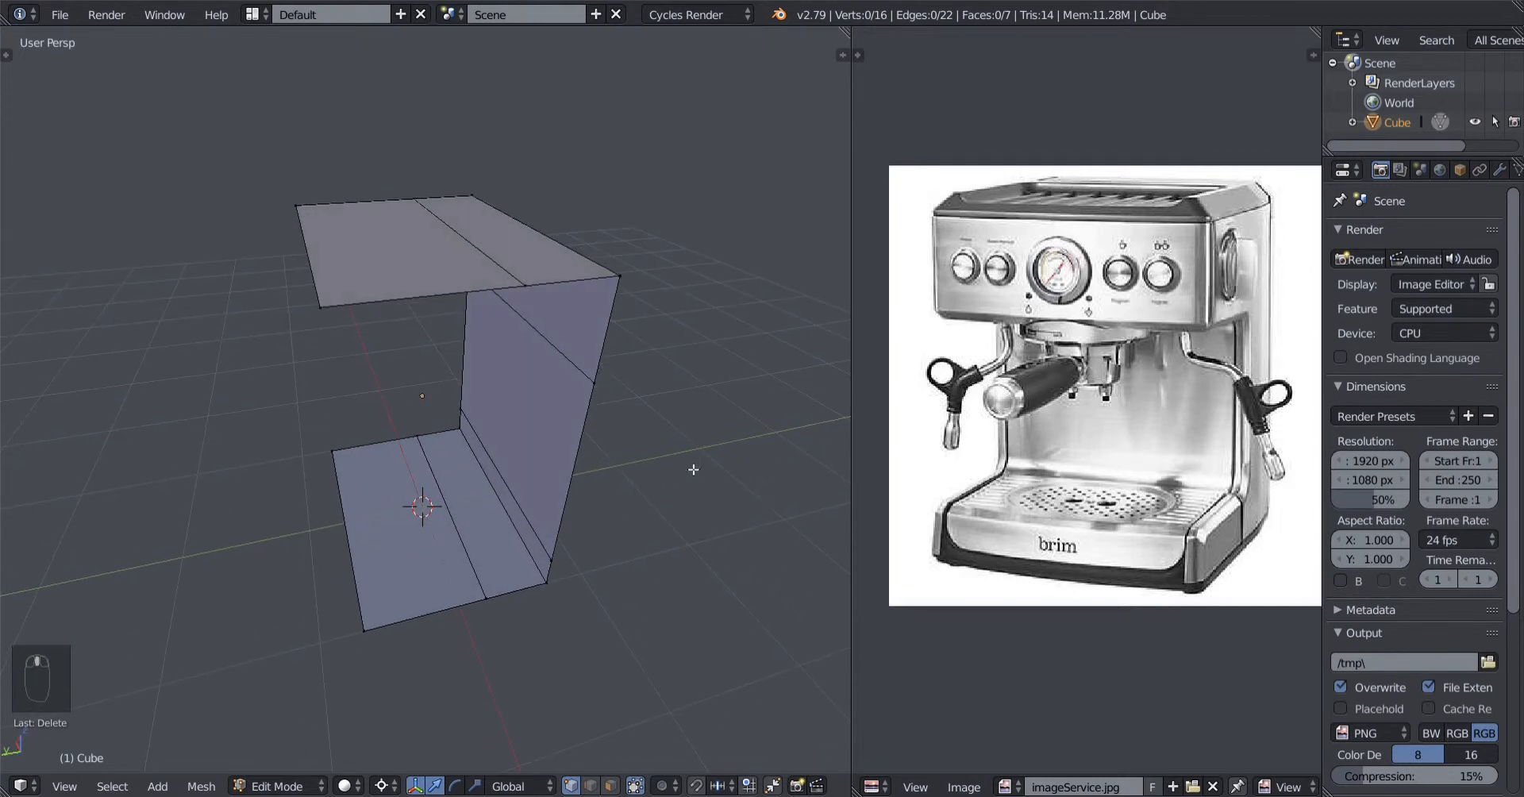
pyautogui.moveTo(320, 658); pyautogui.dragTo(466, 605, button='middle')
pyautogui.moveTo(559, 629); pyautogui.dragTo(534, 633, button='middle')
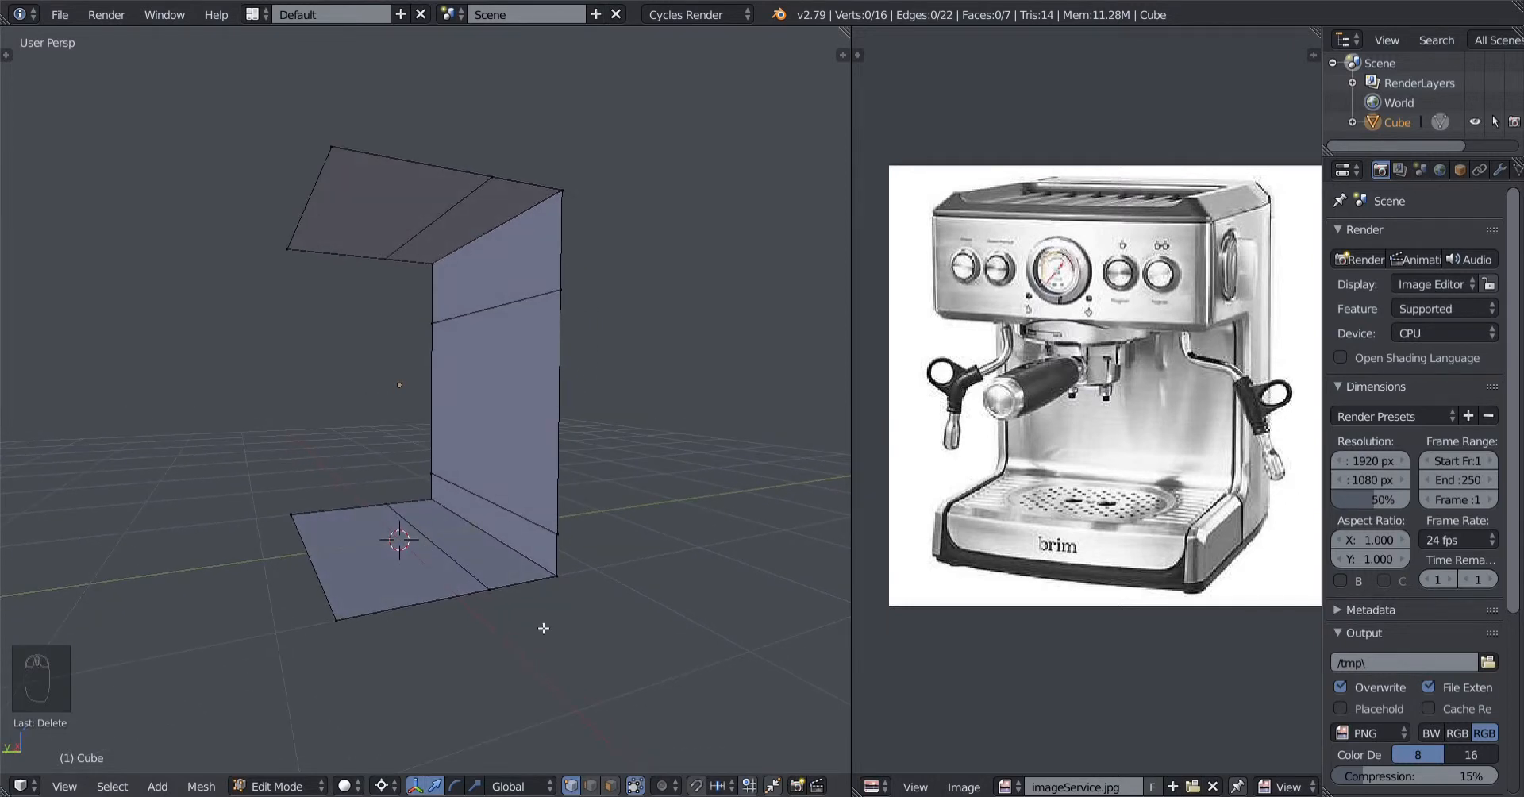
pyautogui.hotkey('ctrl', 'z')
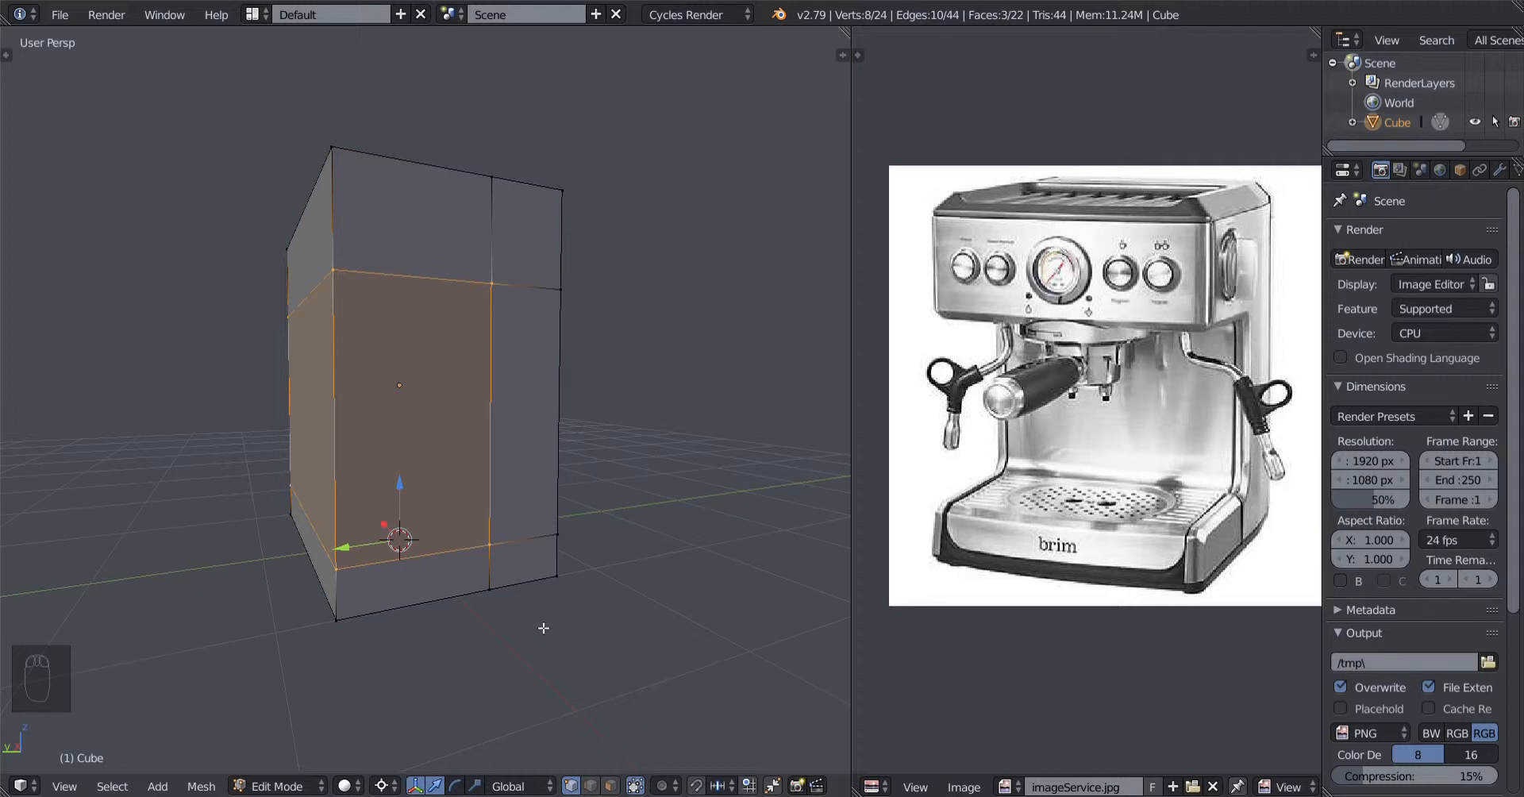
pyautogui.hotkey('ctrl', 'shift', 'z')
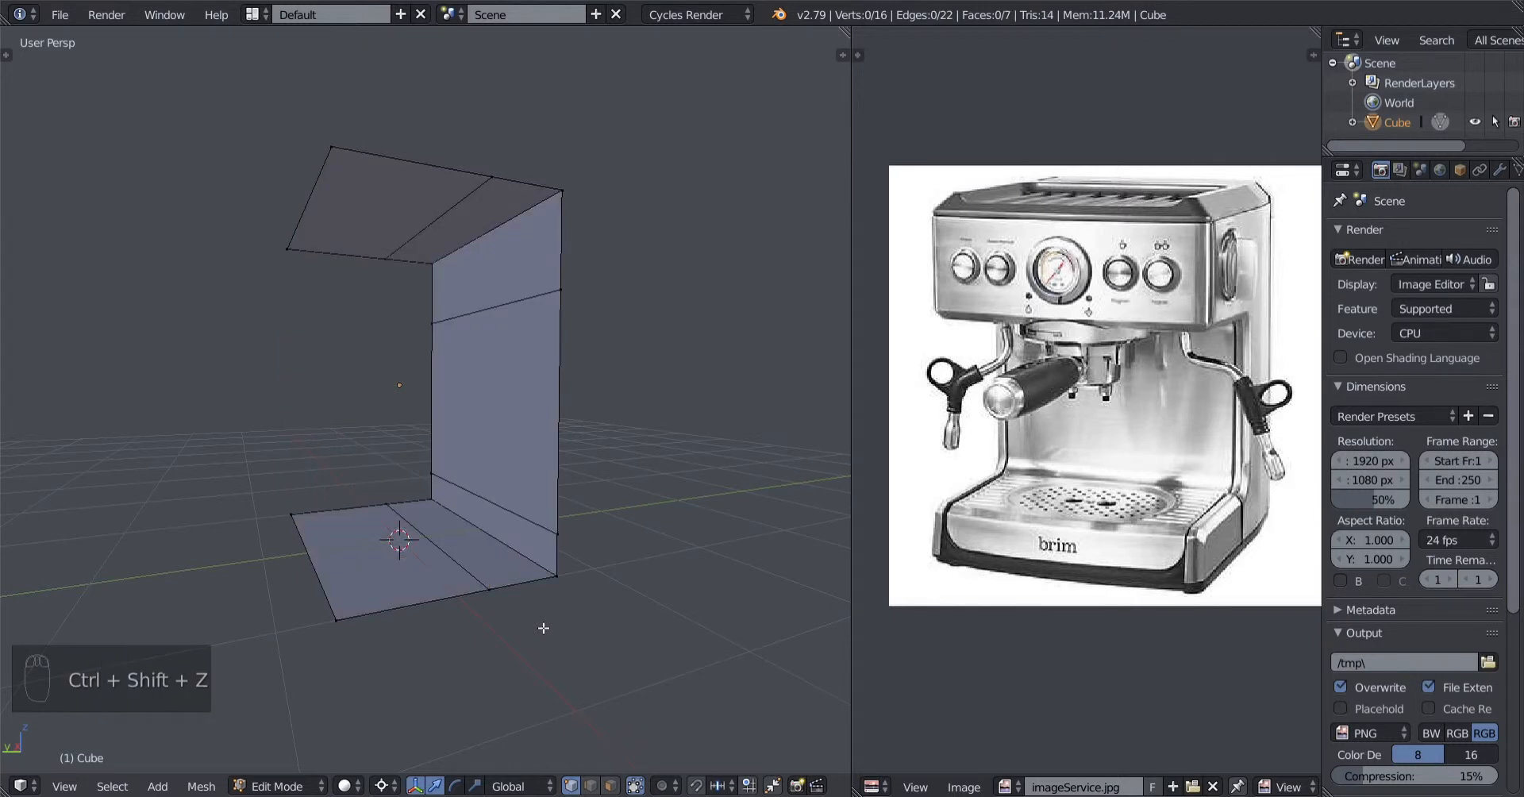
pyautogui.hotkey('ctrl', 'z')
pyautogui.hotkey('ctrl', 'shift', 'z')
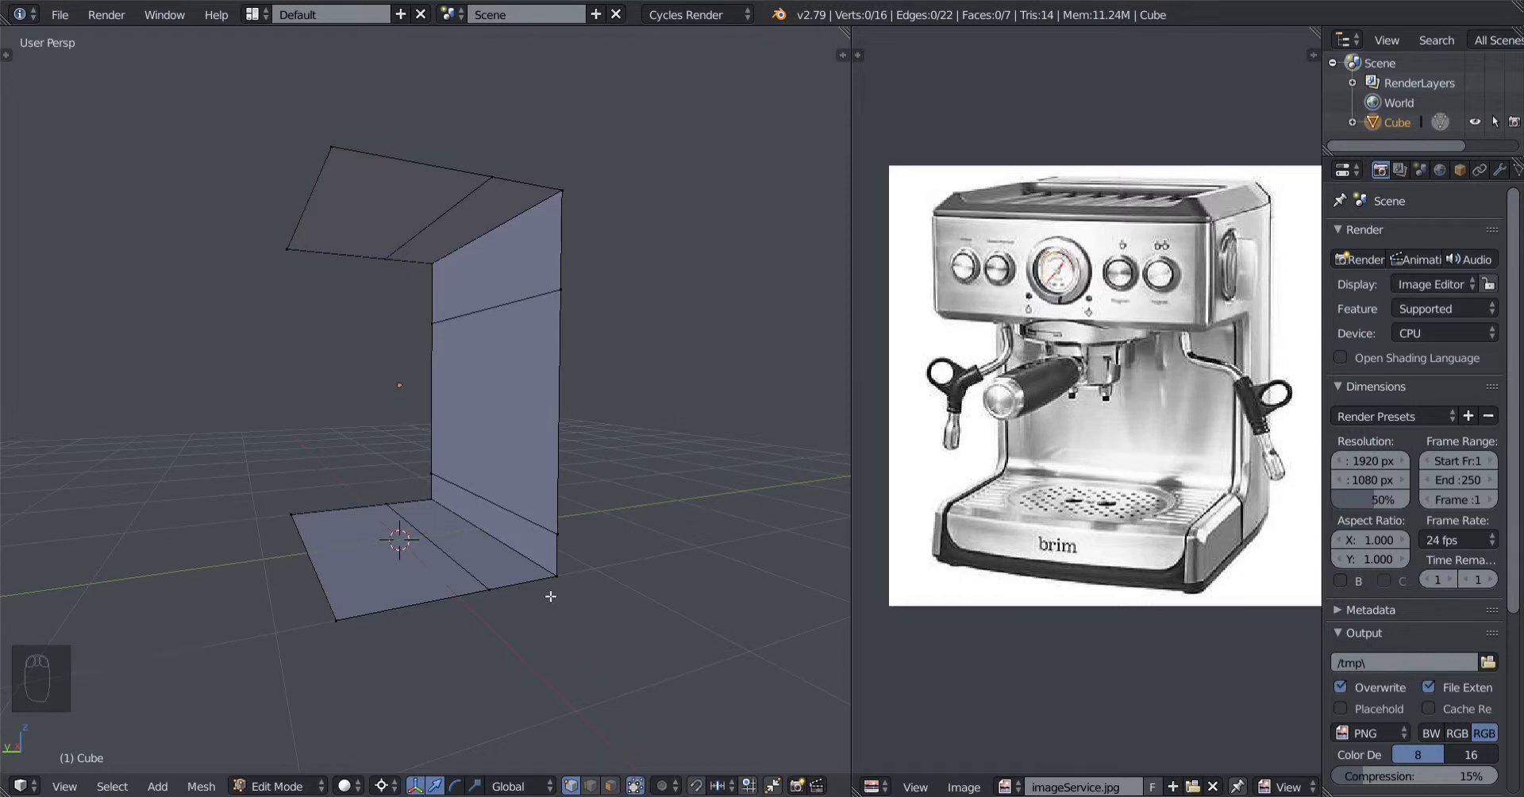
pyautogui.hotkey('ctrl', 'z')
# Try deleting the selected edges of the middle section, inspect the open mesh from several sides, and undo the deletion.
pyautogui.moveTo(433, 503)
pyautogui.mouseDown(button='middle')
pyautogui.moveTo(500, 517)
pyautogui.moveTo(398, 530)
pyautogui.moveTo(555, 524)
pyautogui.moveTo(389, 522)
pyautogui.moveTo(448, 513)
pyautogui.mouseUp(button='middle')
pyautogui.moveTo(540, 508); pyautogui.dragTo(600, 510, button='middle')
pyautogui.press('x')
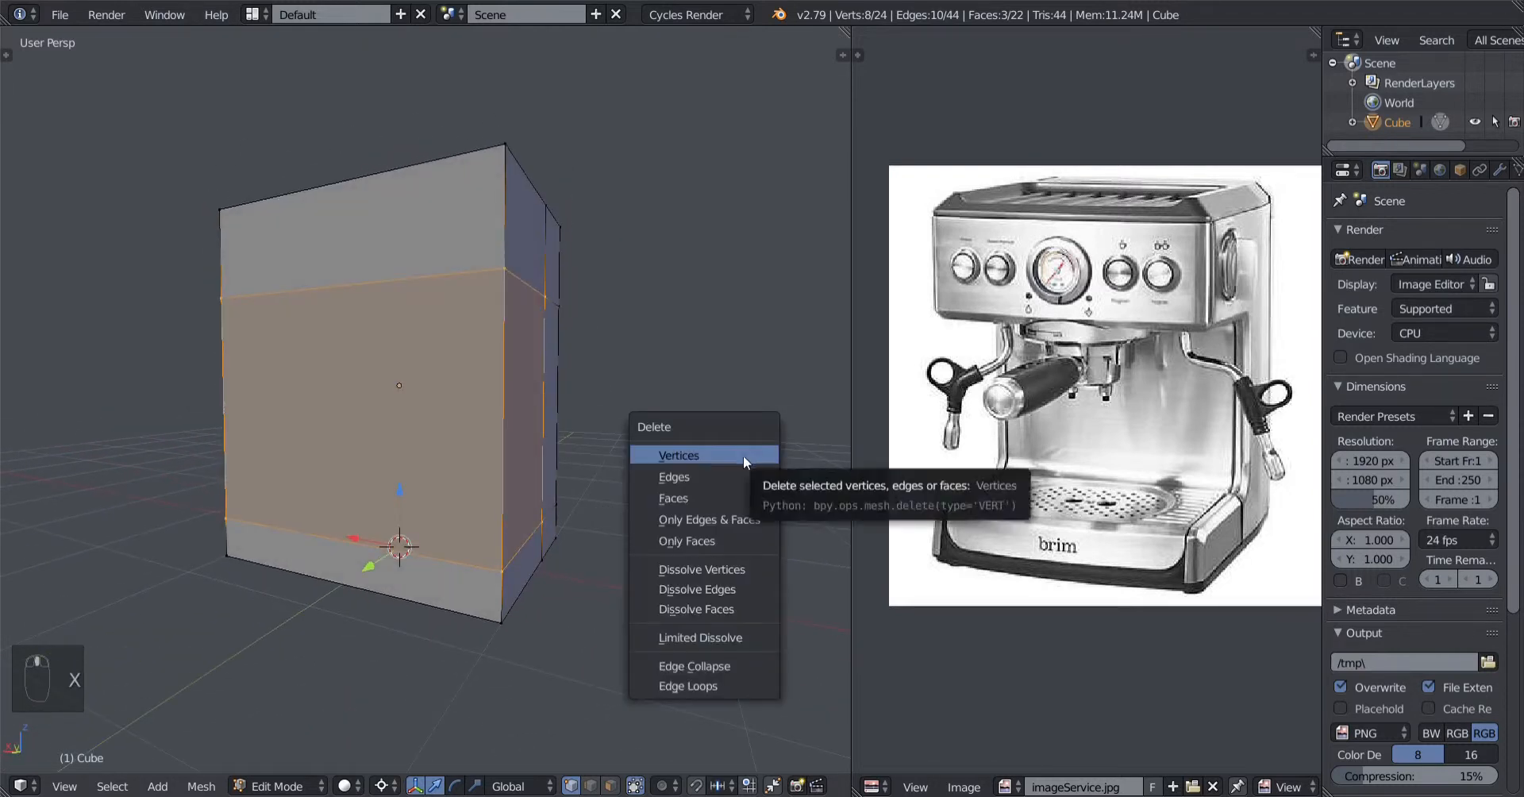
pyautogui.click(723, 478)
pyautogui.moveTo(723, 477); pyautogui.dragTo(460, 463, button='middle')
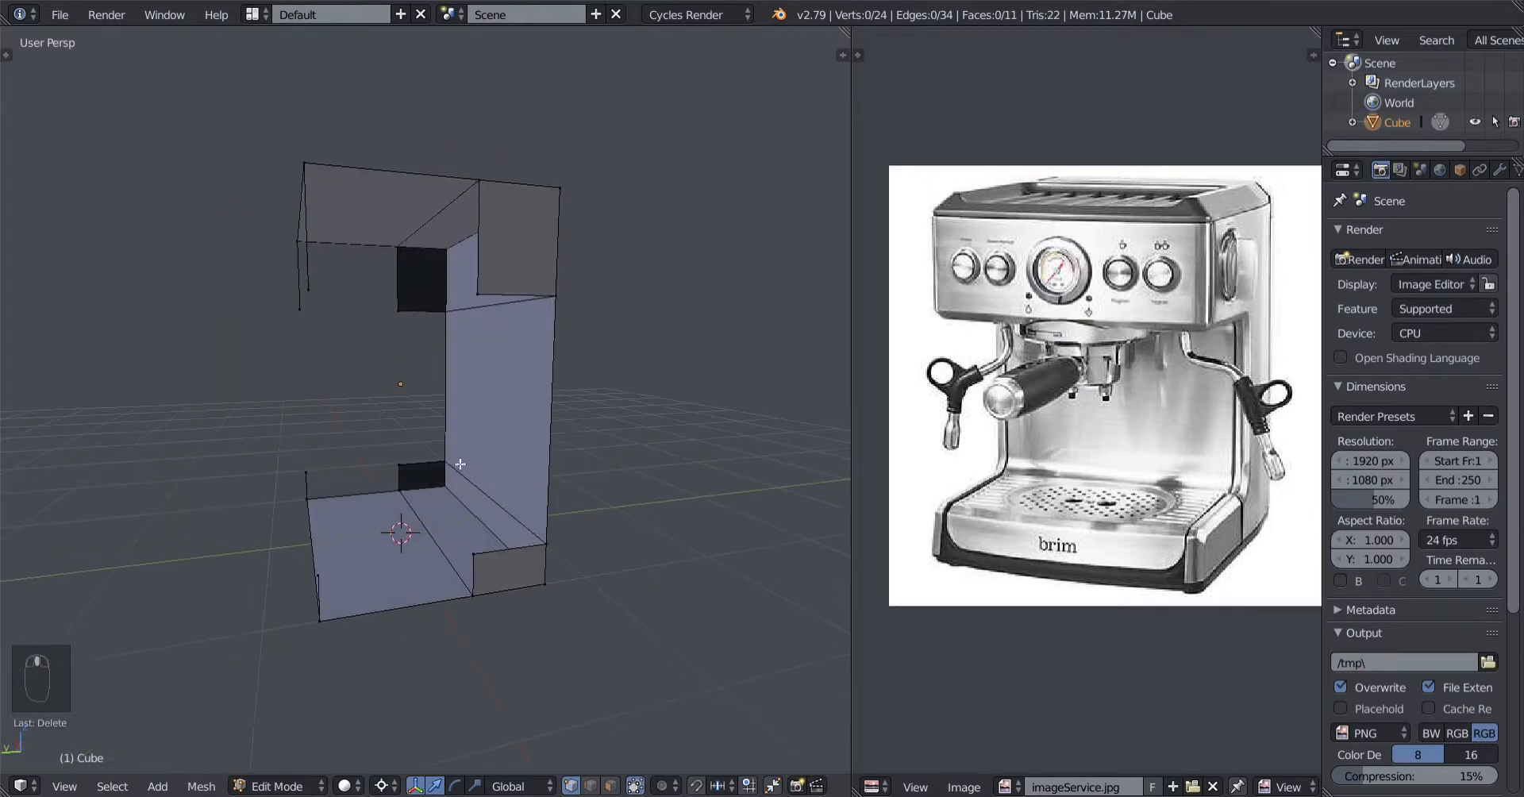
pyautogui.moveTo(319, 304); pyautogui.dragTo(443, 340, button='middle')
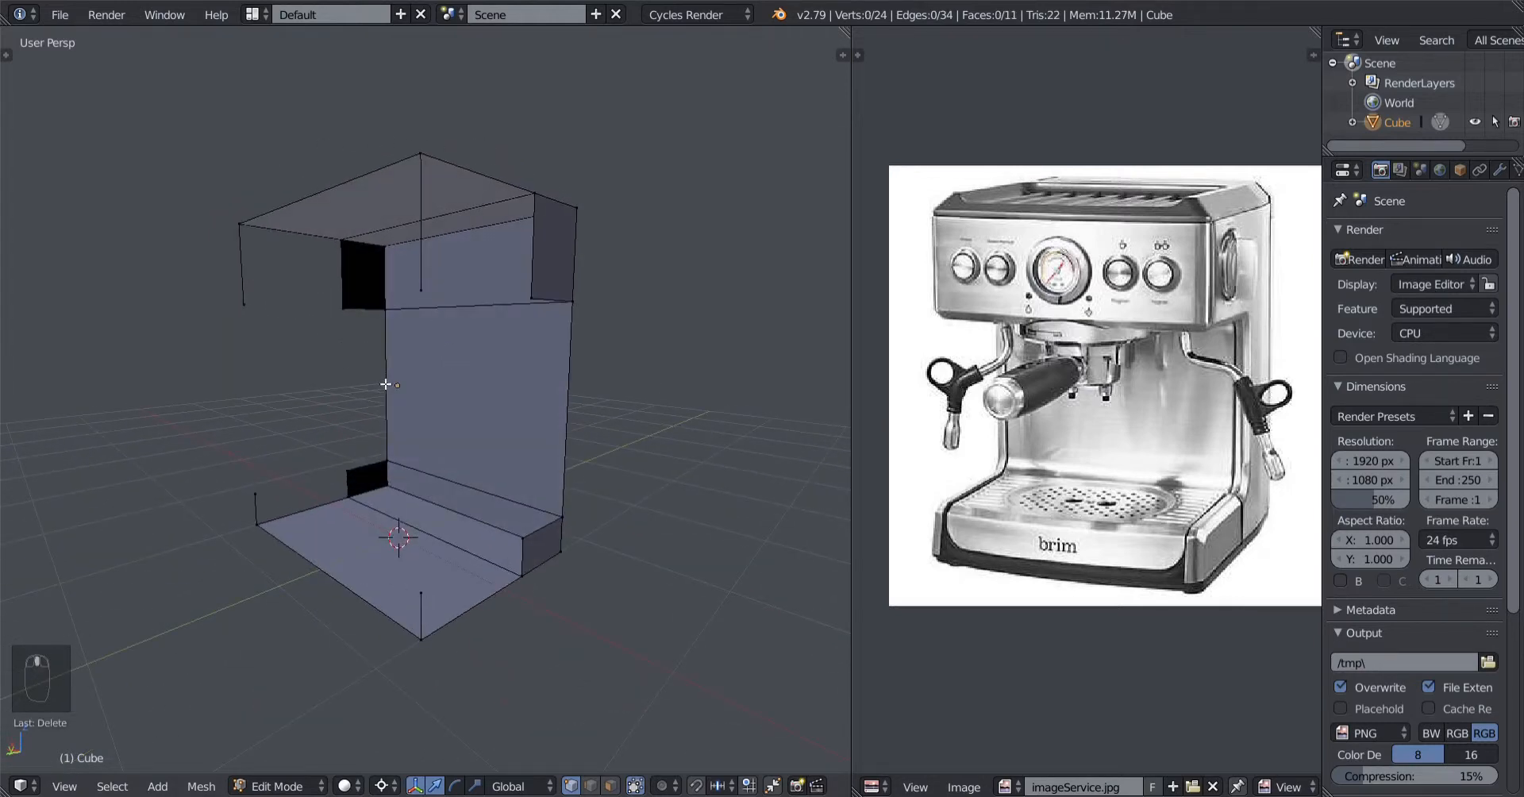
pyautogui.moveTo(386, 384); pyautogui.dragTo(258, 430, button='middle')
pyautogui.hotkey('ctrl', 'z')
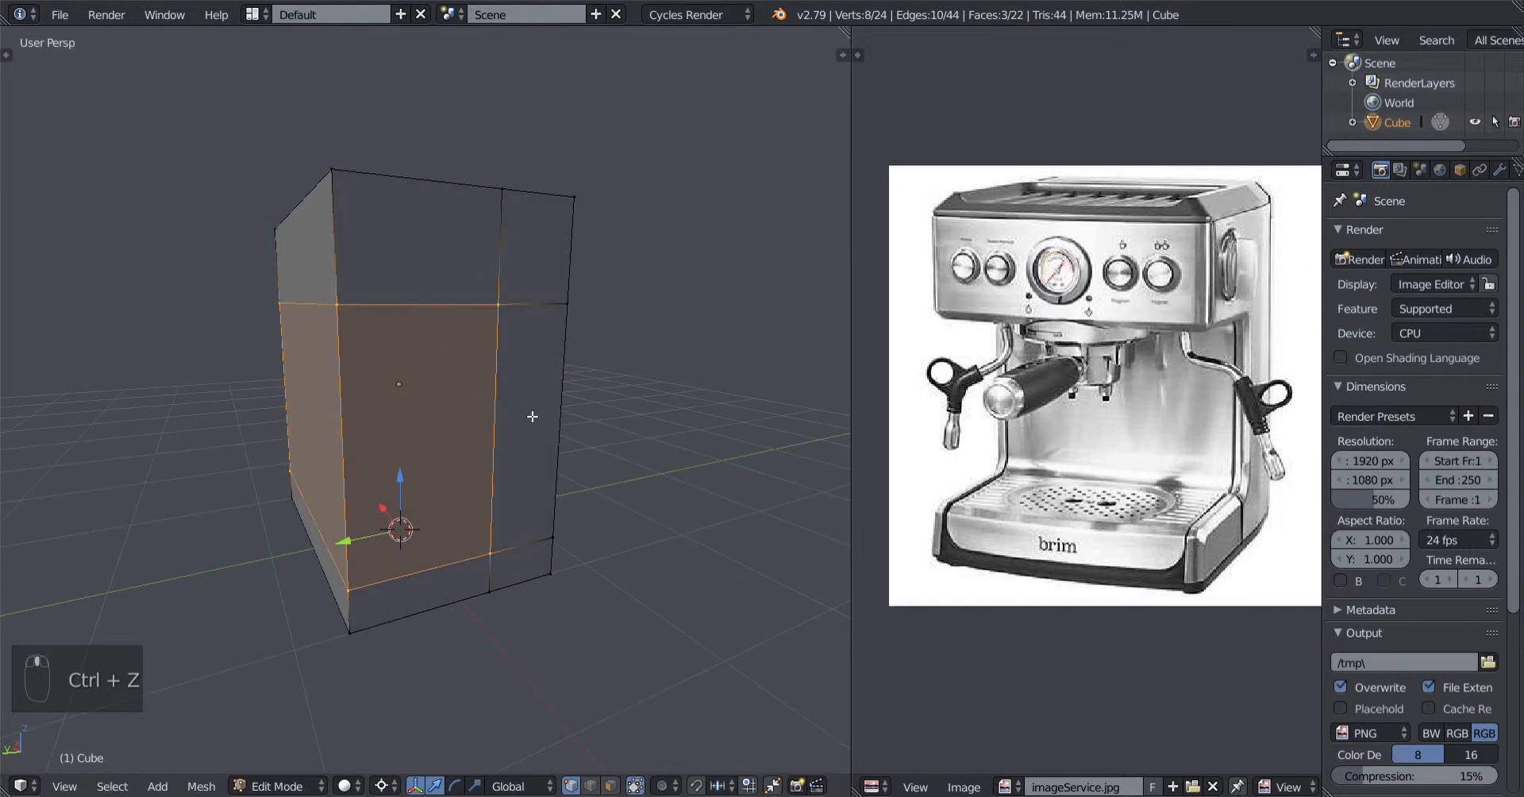
# Examine the edges bounding the selected middle section from all sides in edge select mode.
pyautogui.moveTo(317, 444); pyautogui.dragTo(330, 389, button='middle')
pyautogui.click(591, 785)
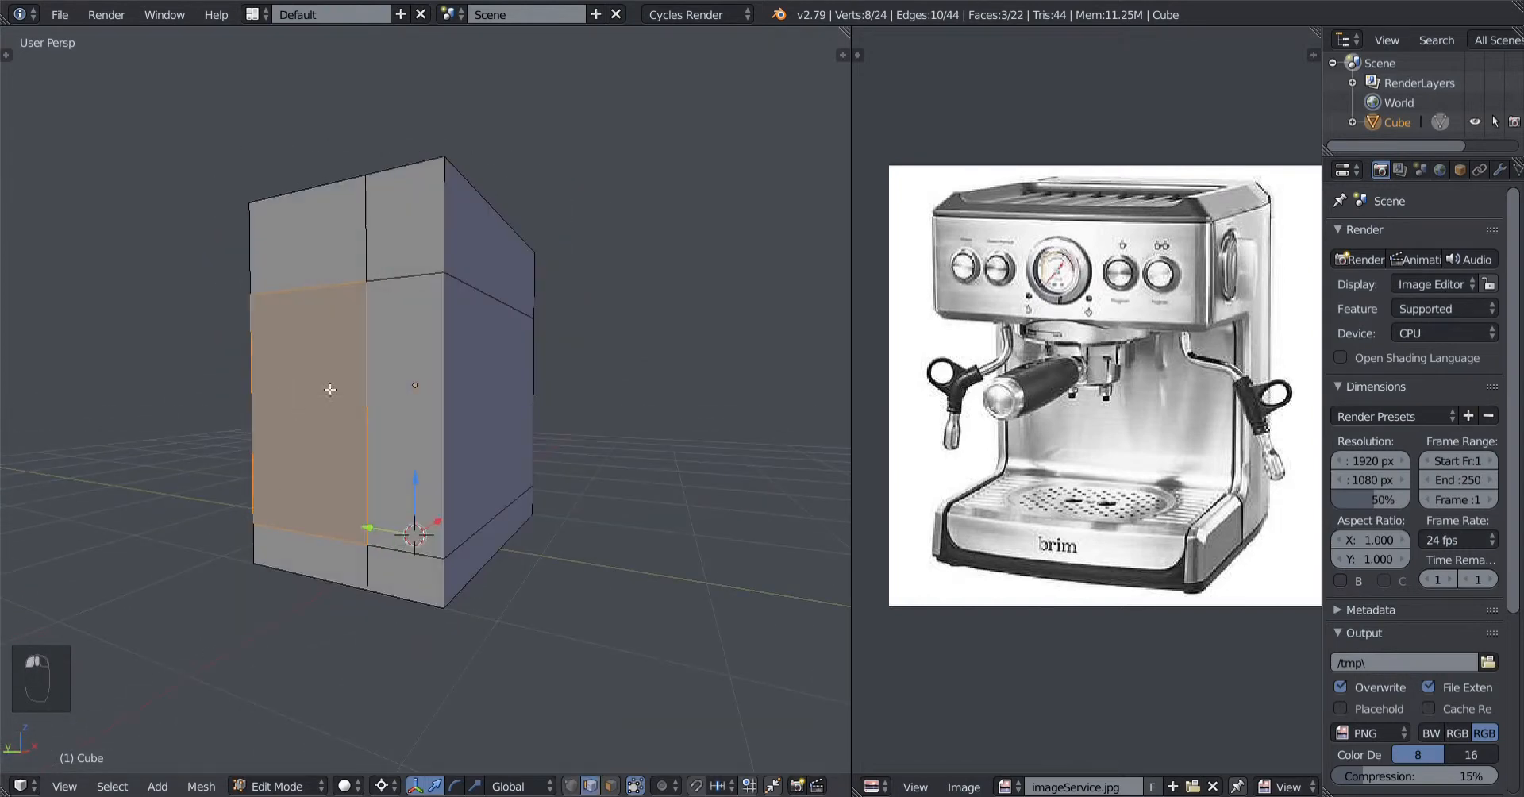
pyautogui.moveTo(317, 496); pyautogui.dragTo(467, 251, button='middle')
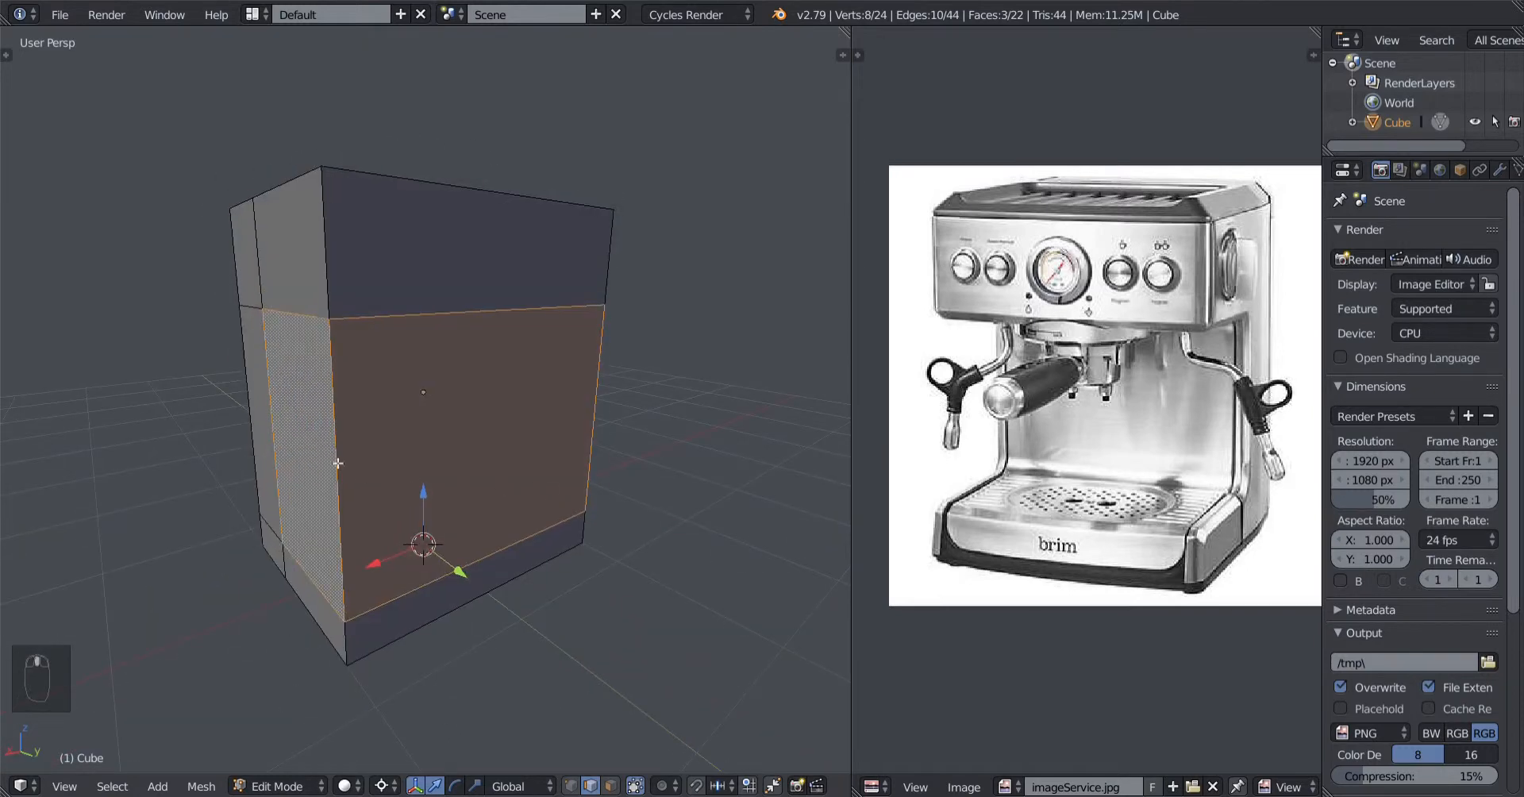
pyautogui.moveTo(324, 379); pyautogui.dragTo(322, 480, button='middle')
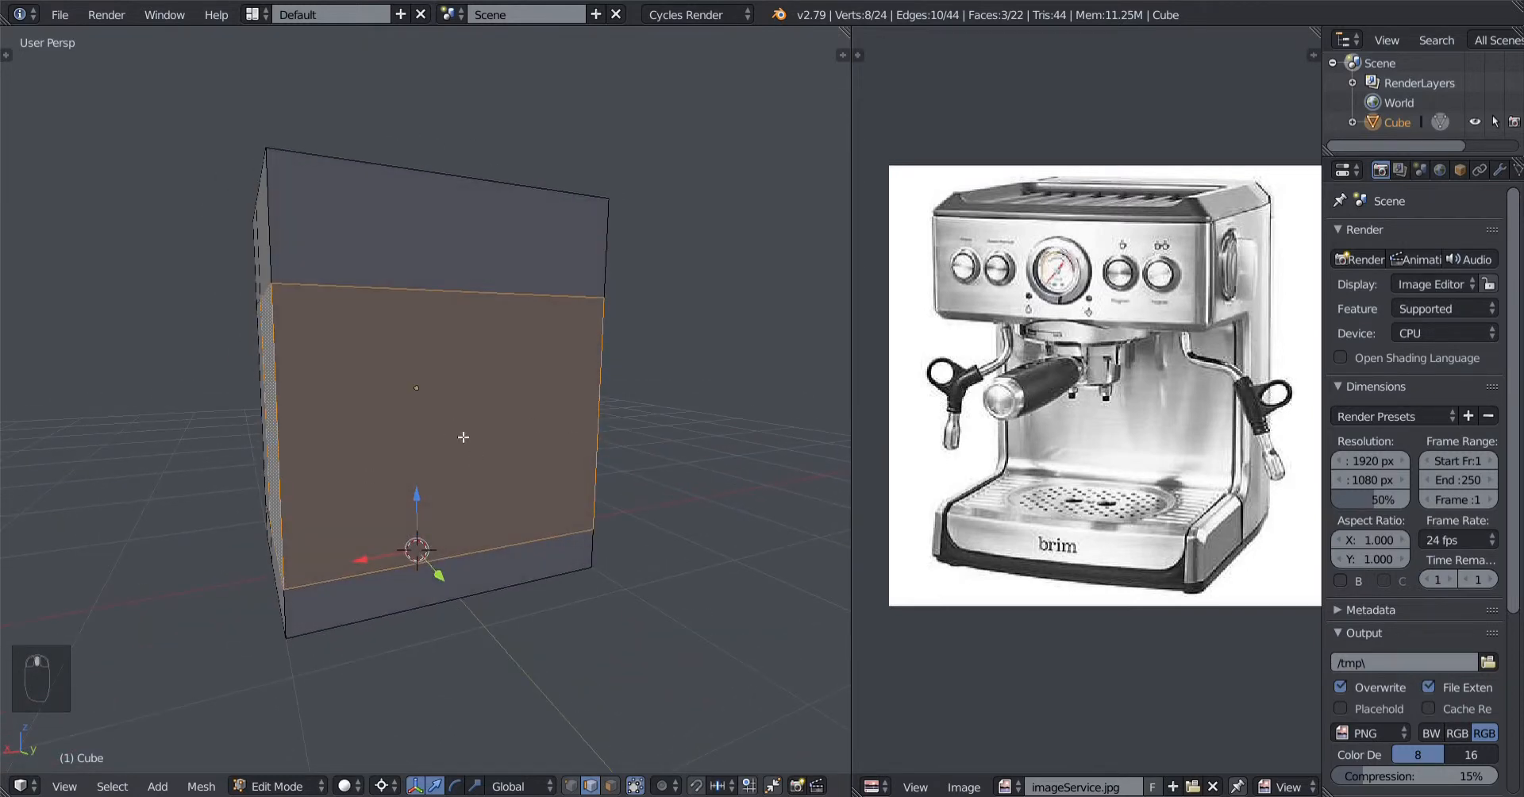
pyautogui.moveTo(619, 468); pyautogui.dragTo(421, 465, button='middle')
# Delete only the three selected middle faces in face select mode to open the space between the head and the base.
pyautogui.click(610, 786)
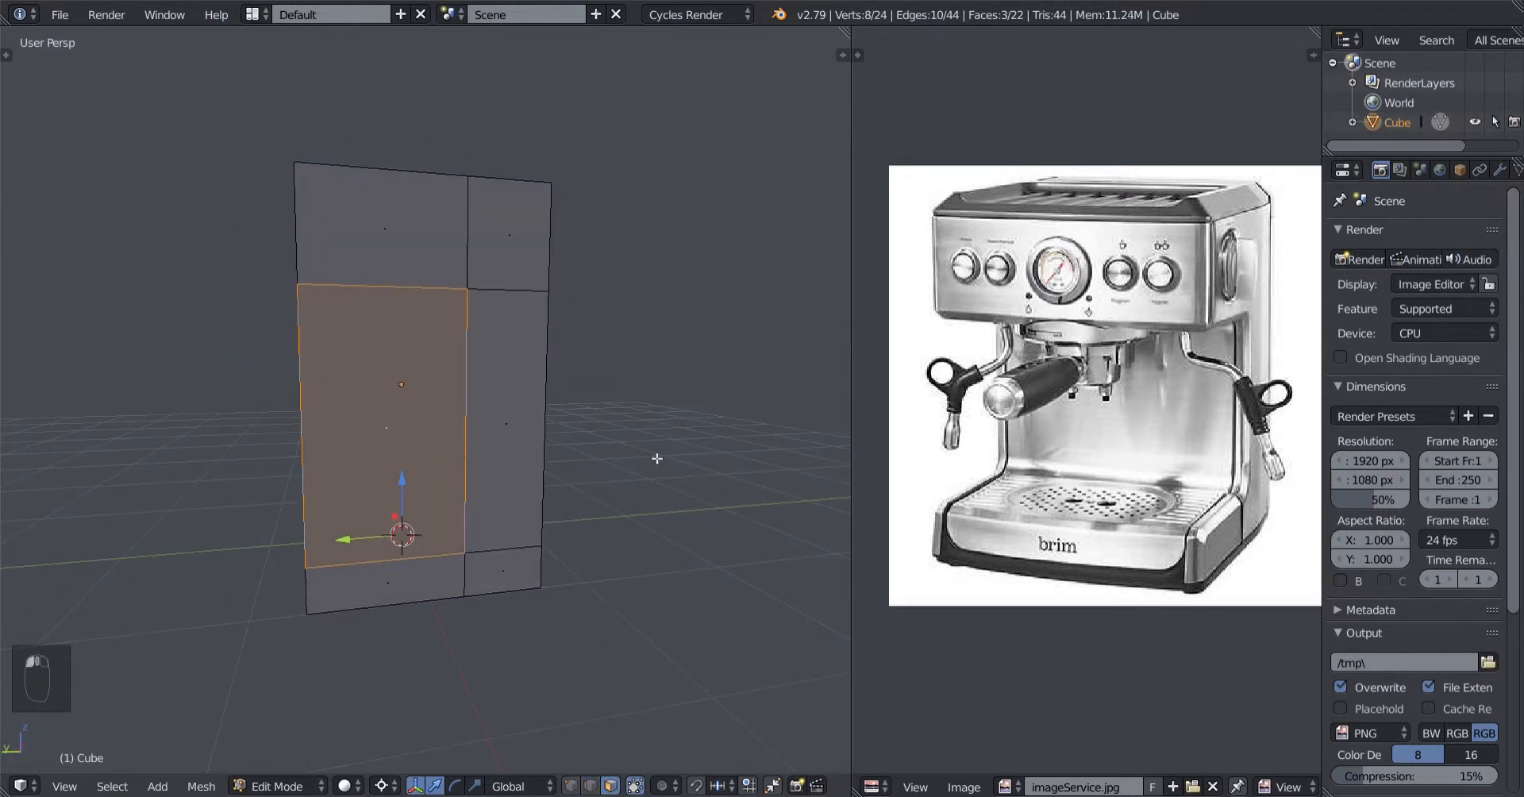
pyautogui.moveTo(656, 458); pyautogui.dragTo(692, 395, button='middle')
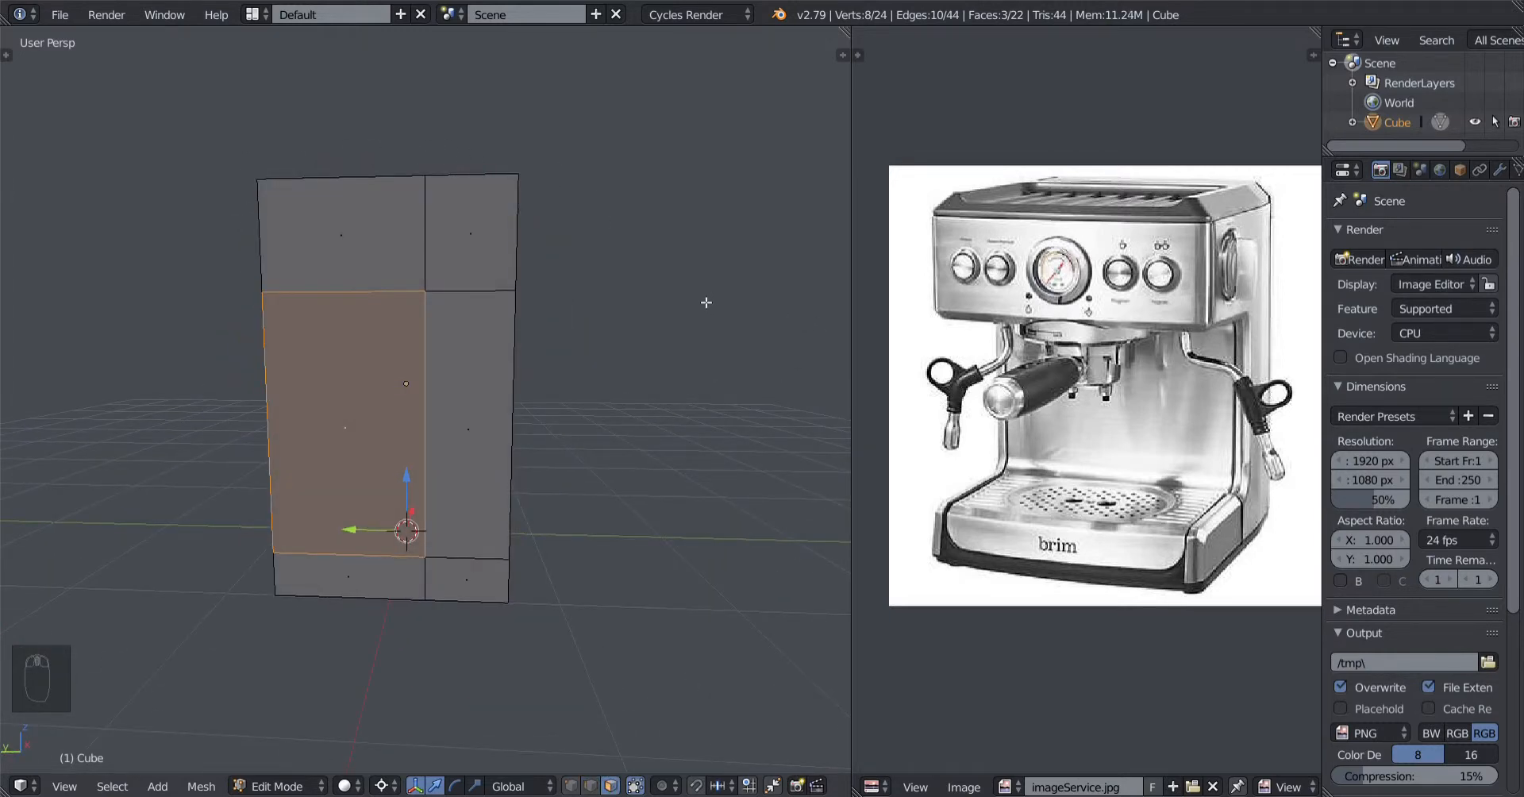
pyautogui.press('x')
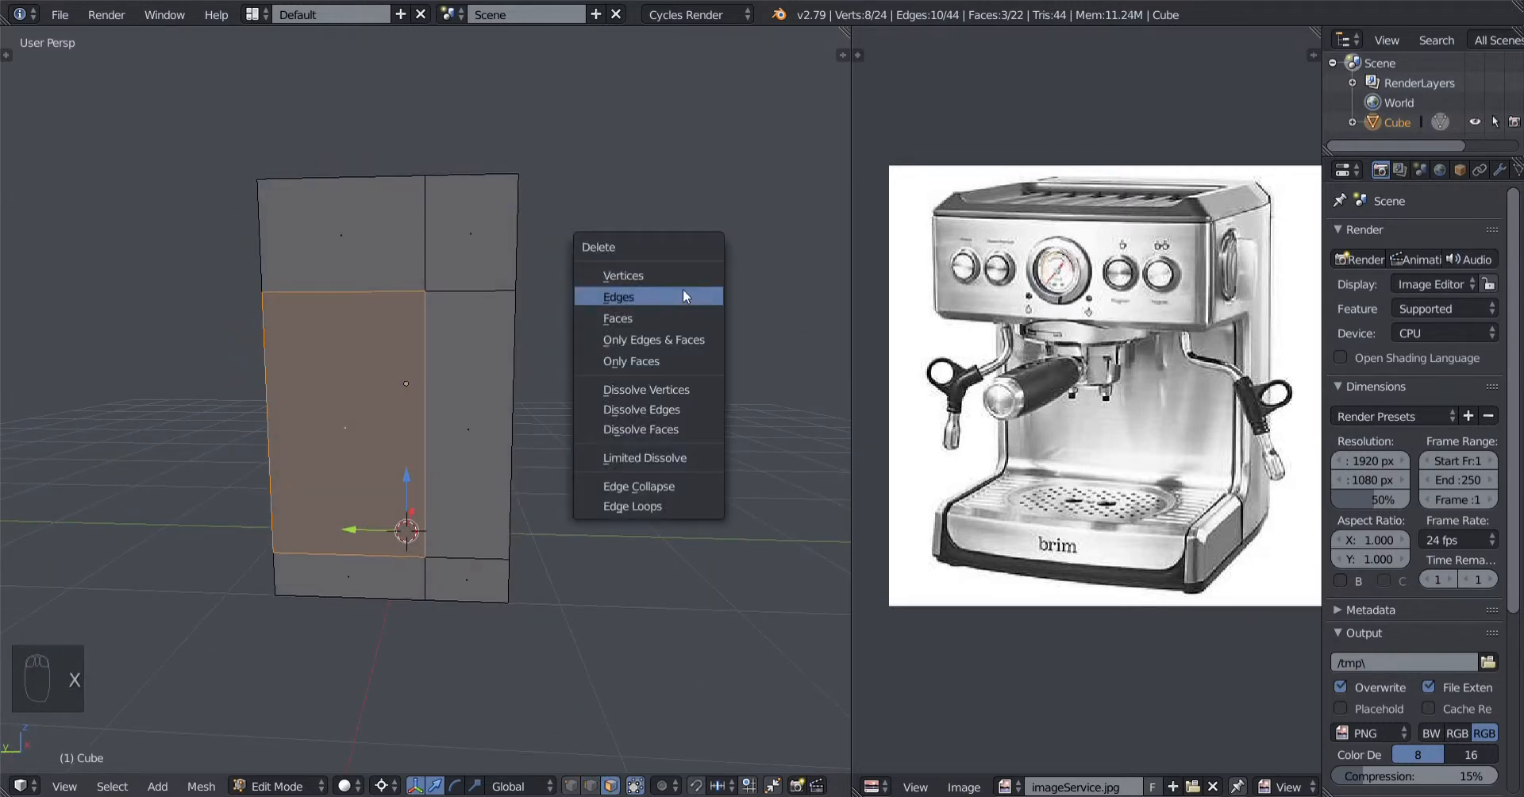
pyautogui.click(642, 320)
pyautogui.moveTo(457, 370); pyautogui.dragTo(435, 360, button='middle')
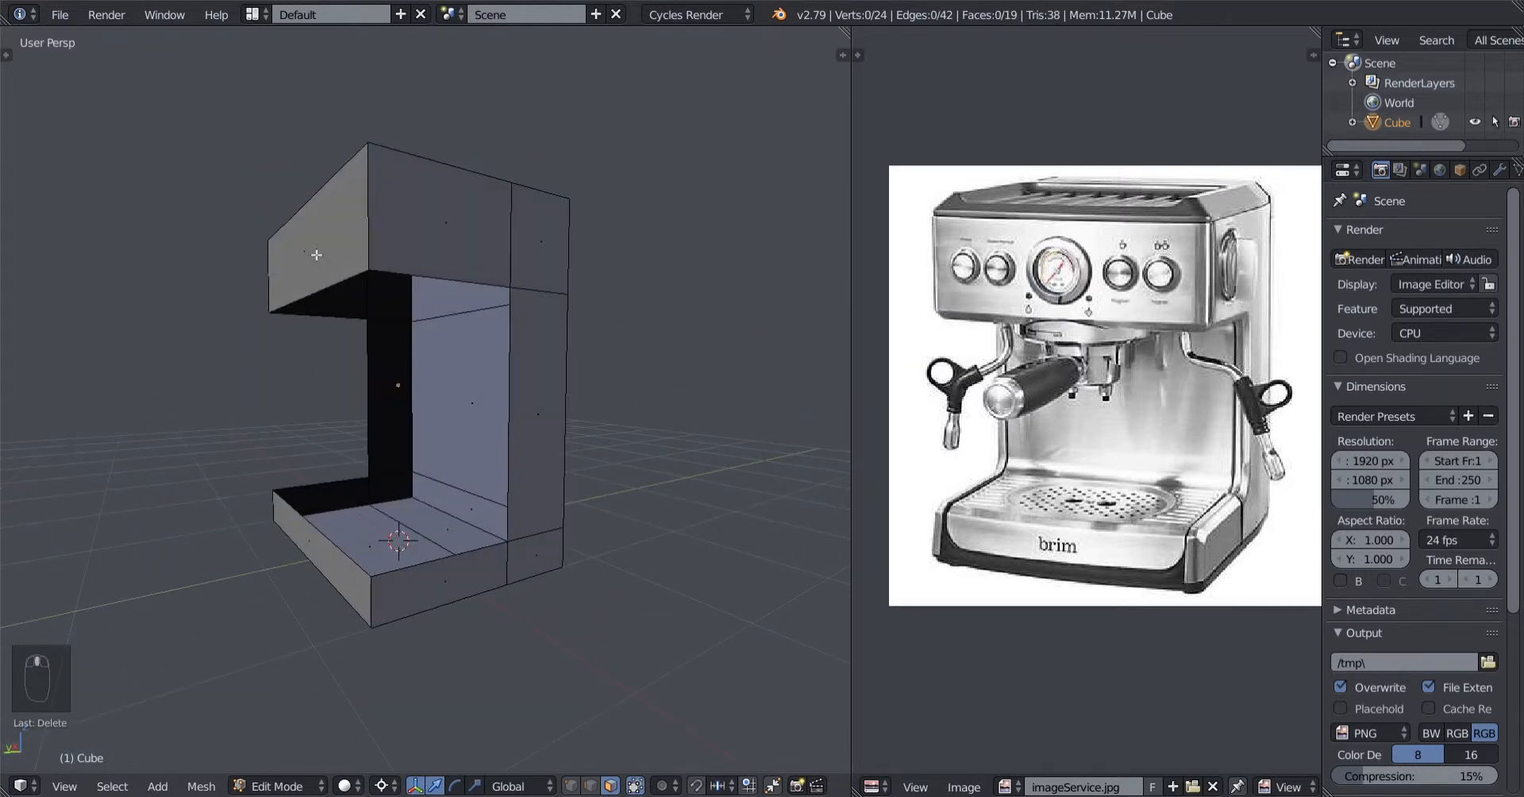
pyautogui.moveTo(376, 432); pyautogui.dragTo(384, 338, button='middle')
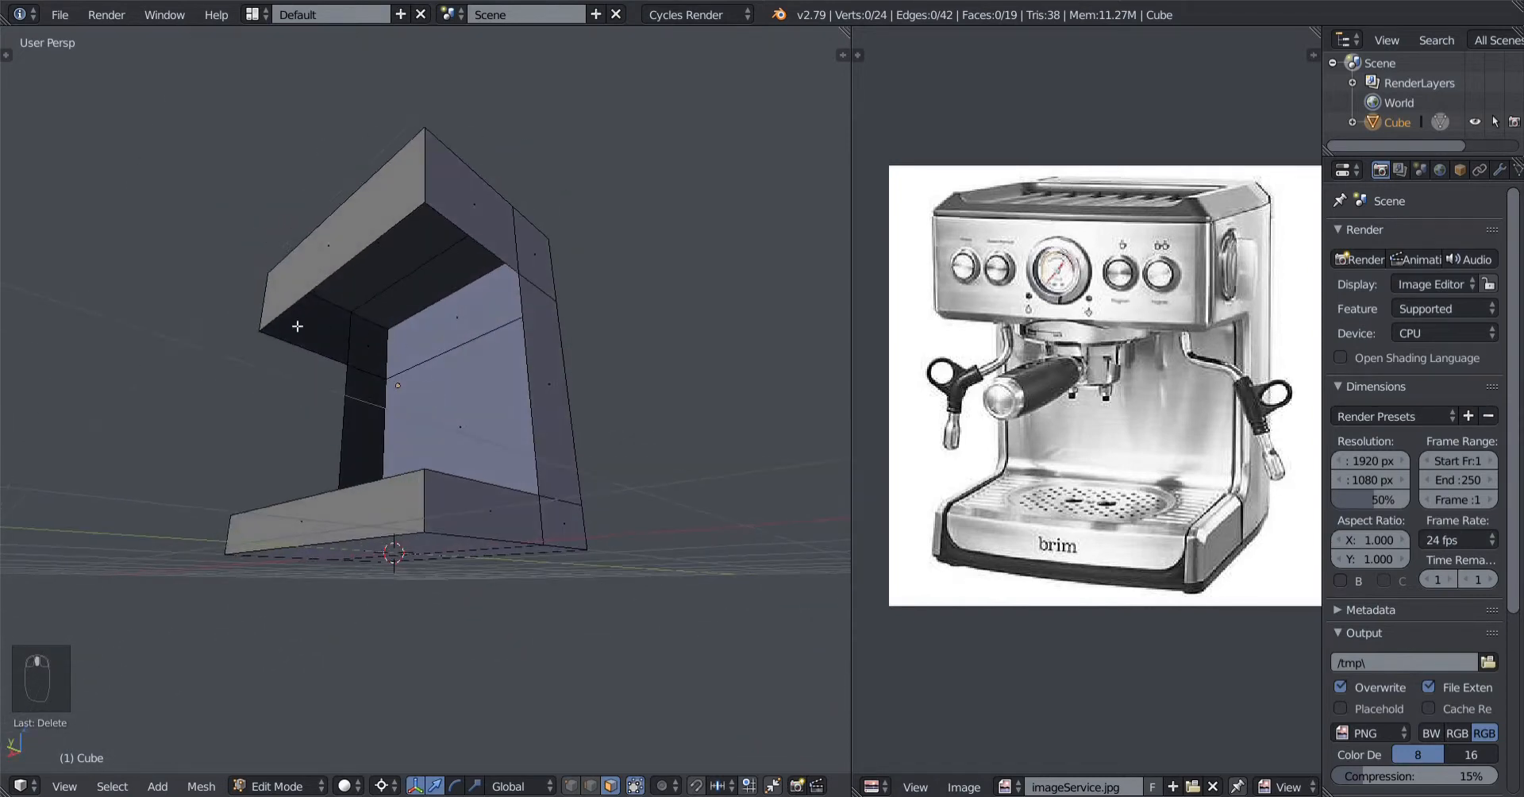
pyautogui.moveTo(439, 439); pyautogui.dragTo(437, 493, button='middle')
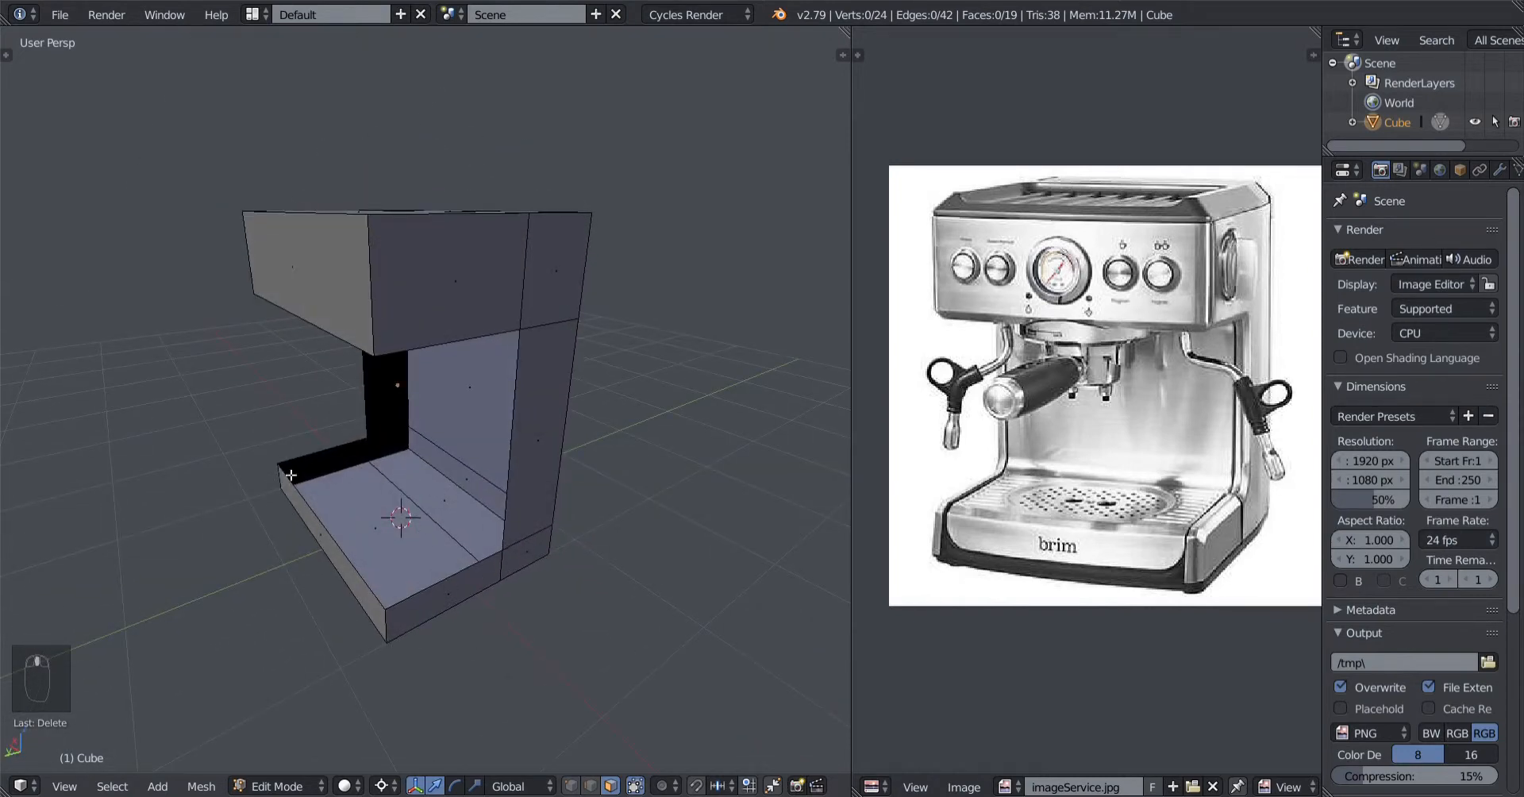
# Fill the open underside of the head with a face between its four corner vertices in vertex select mode.
pyautogui.moveTo(405, 568); pyautogui.dragTo(402, 538, button='middle')
pyautogui.scroll(2, 413, 579)
pyautogui.moveTo(422, 623); pyautogui.dragTo(424, 551, button='middle')
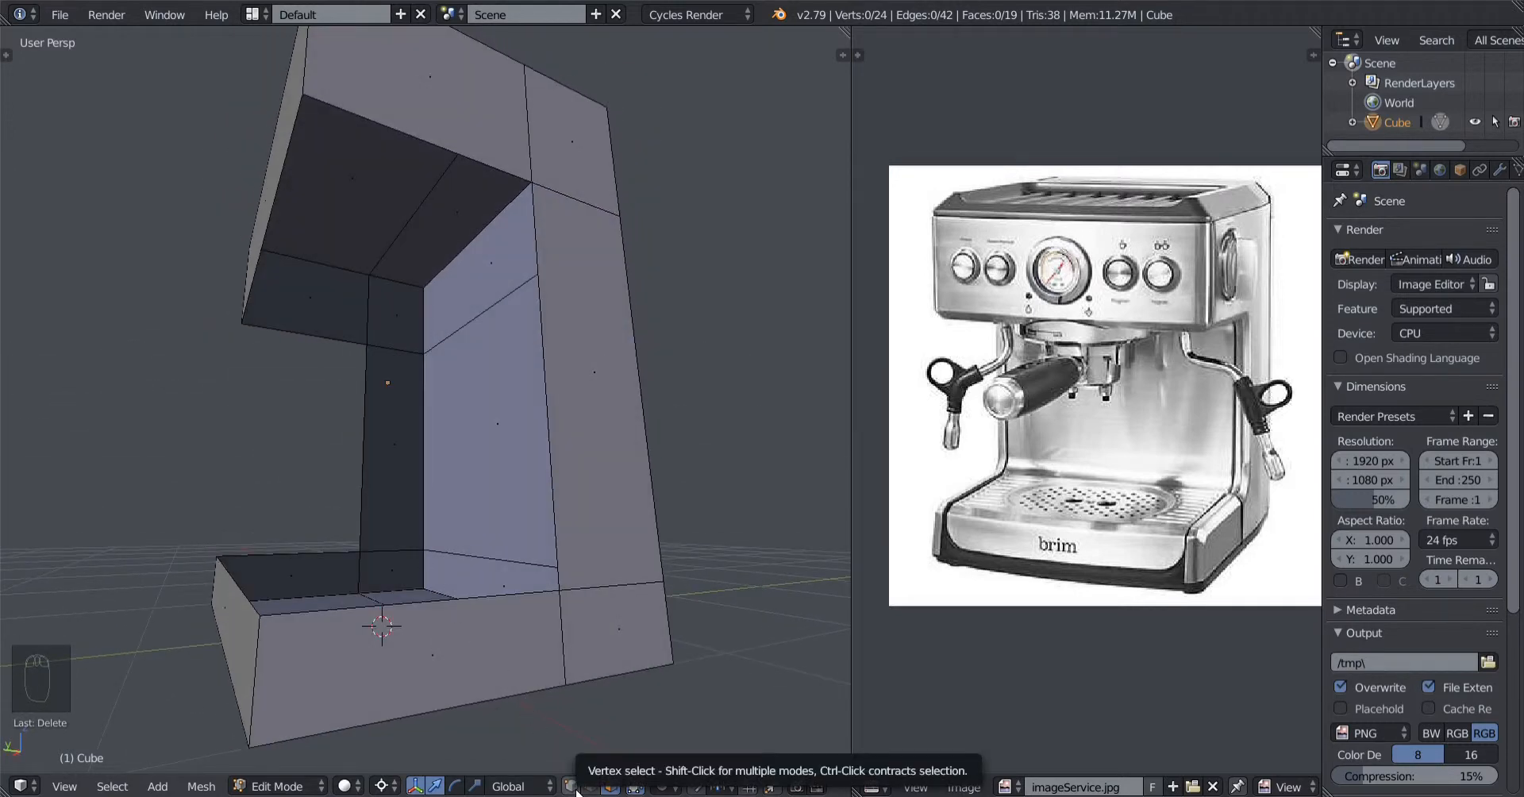
pyautogui.click(575, 788)
pyautogui.moveTo(361, 516)
pyautogui.mouseDown(button='middle')
pyautogui.moveTo(385, 501)
pyautogui.moveTo(340, 504)
pyautogui.mouseUp(button='middle')
pyautogui.rightClick(352, 359)
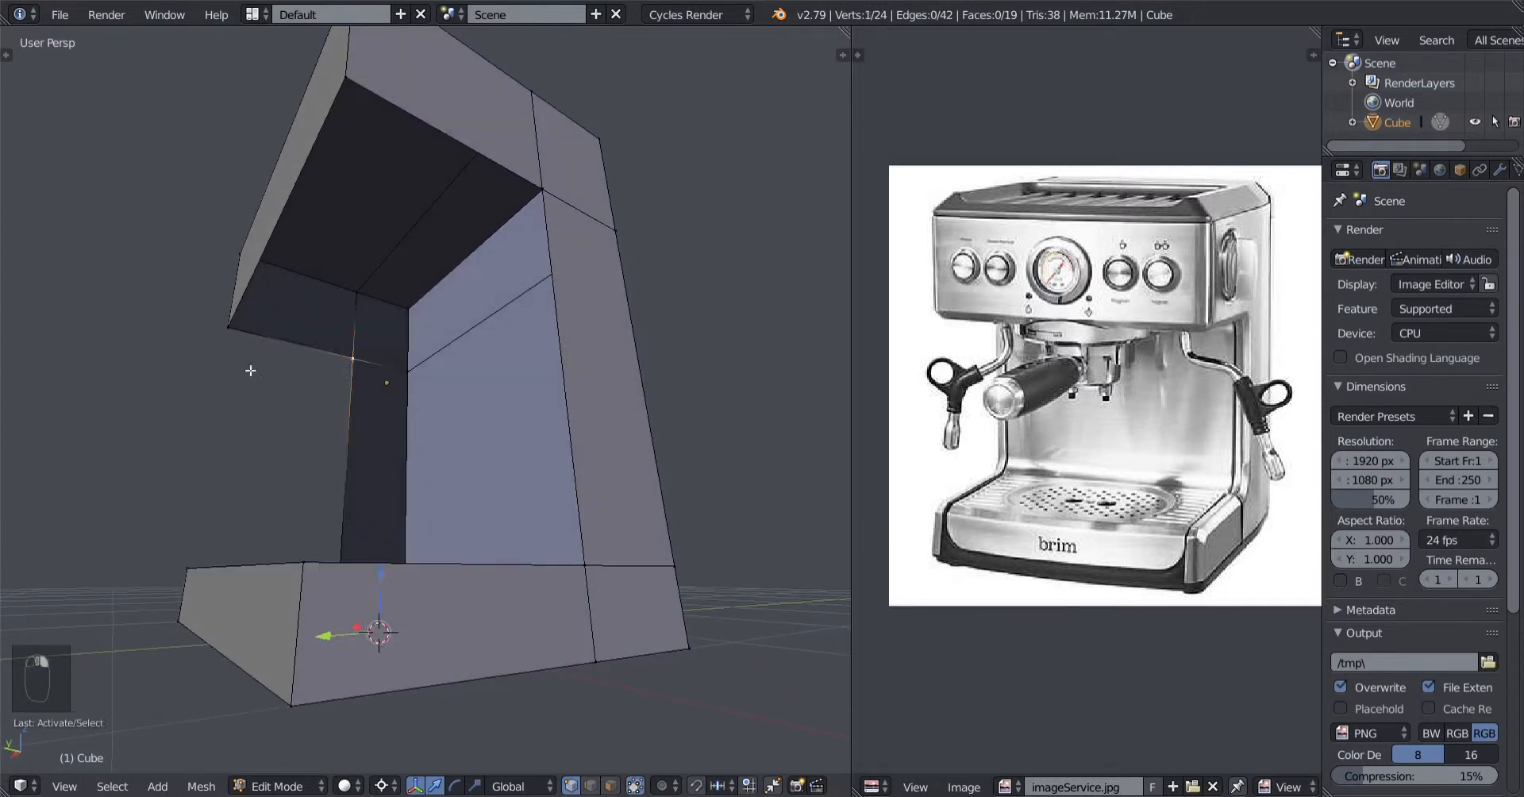
pyautogui.keyDown('shift'); pyautogui.rightClick(228, 327); pyautogui.keyUp('shift')
pyautogui.keyDown('shift'); pyautogui.rightClick(345, 77); pyautogui.keyUp('shift')
pyautogui.keyDown('shift'); pyautogui.rightClick(539, 187); pyautogui.keyUp('shift')
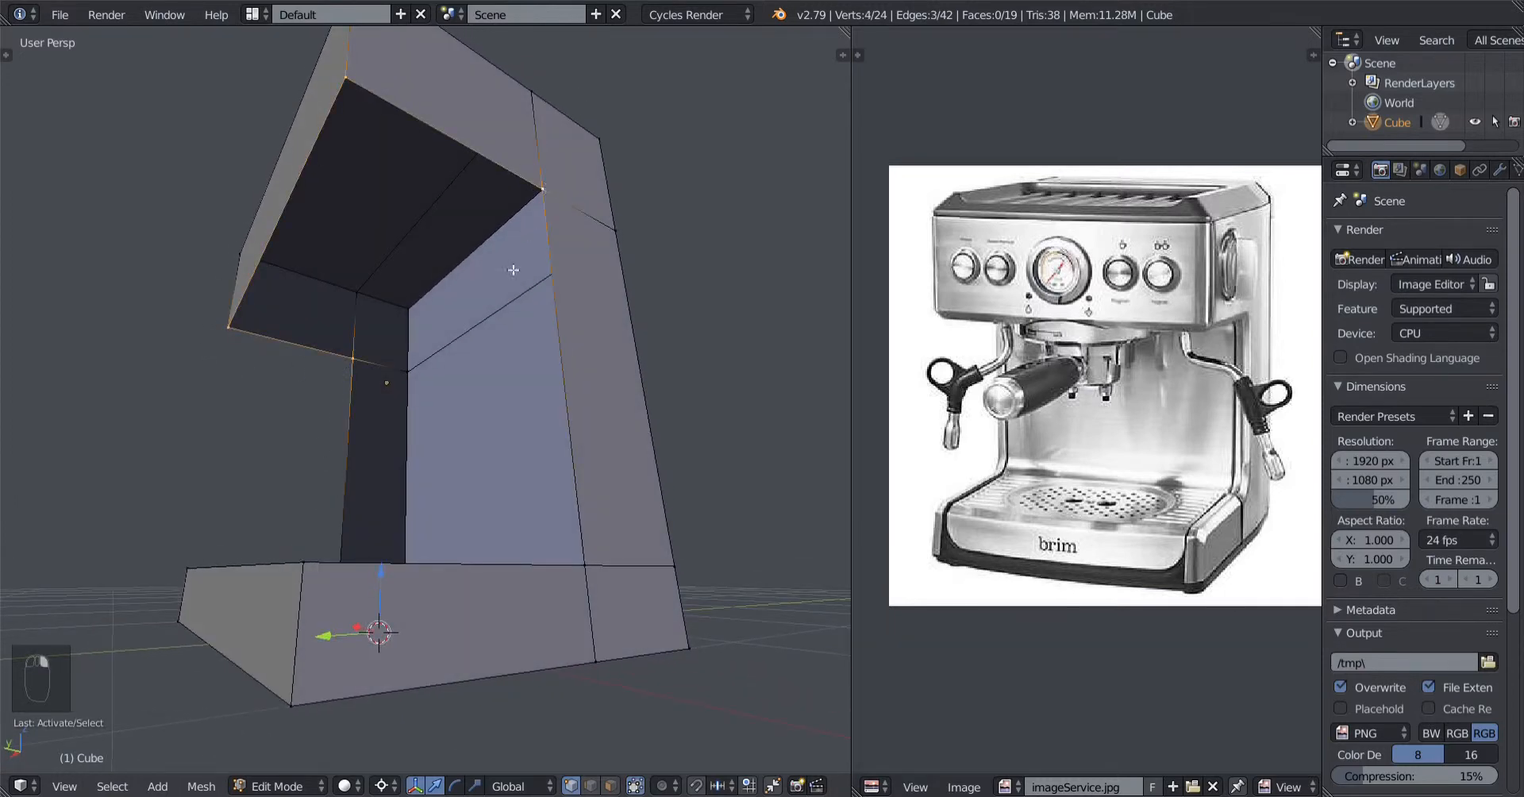
pyautogui.moveTo(539, 187); pyautogui.dragTo(444, 290, button='middle')
pyautogui.moveTo(383, 403); pyautogui.dragTo(355, 448, button='middle')
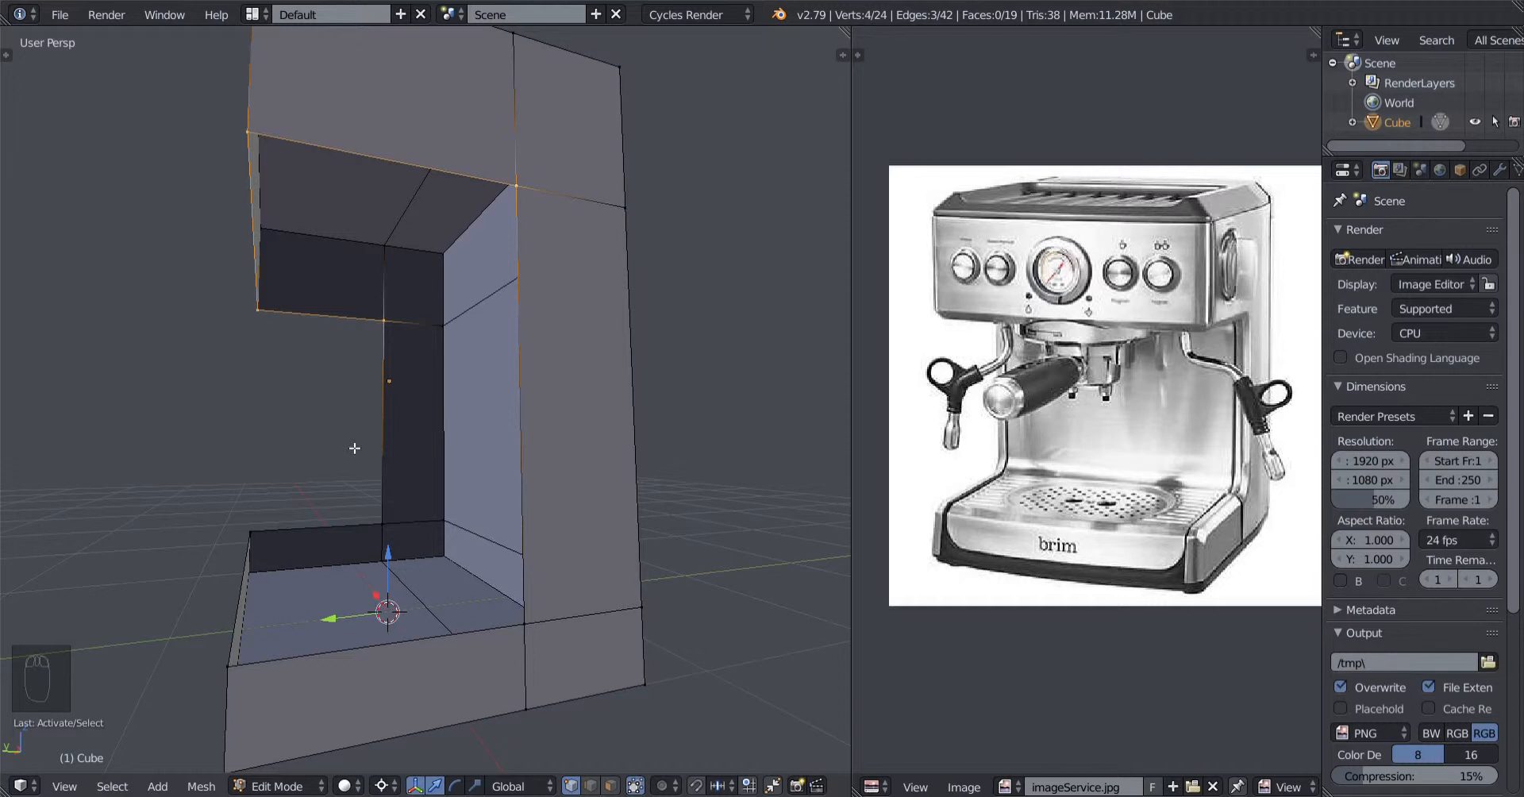
pyautogui.press('f')
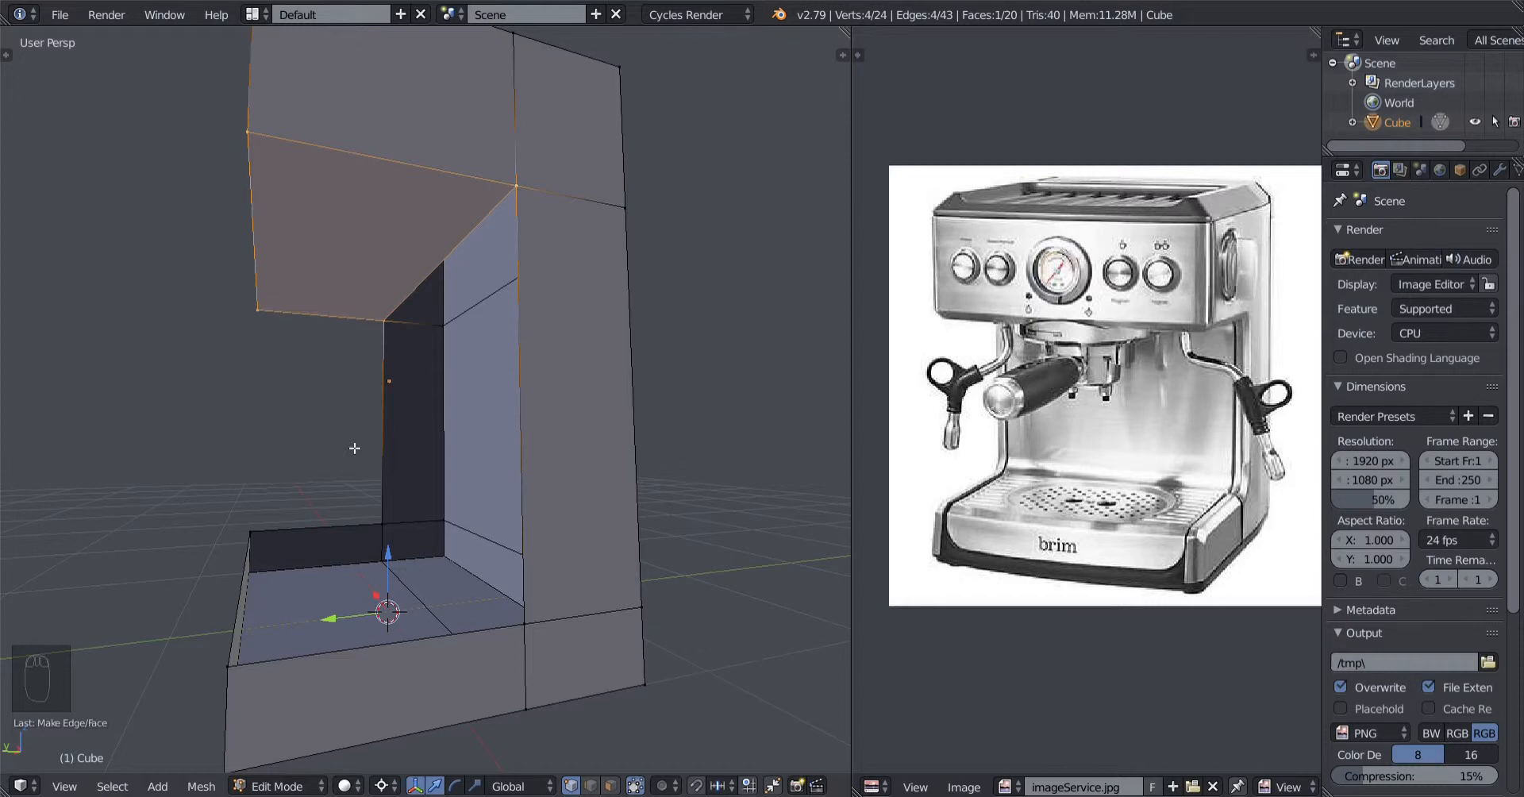
# Try filling the upright opening between the head and the base with a face from its four corner vertices.
pyautogui.moveTo(294, 427); pyautogui.dragTo(362, 423, button='middle')
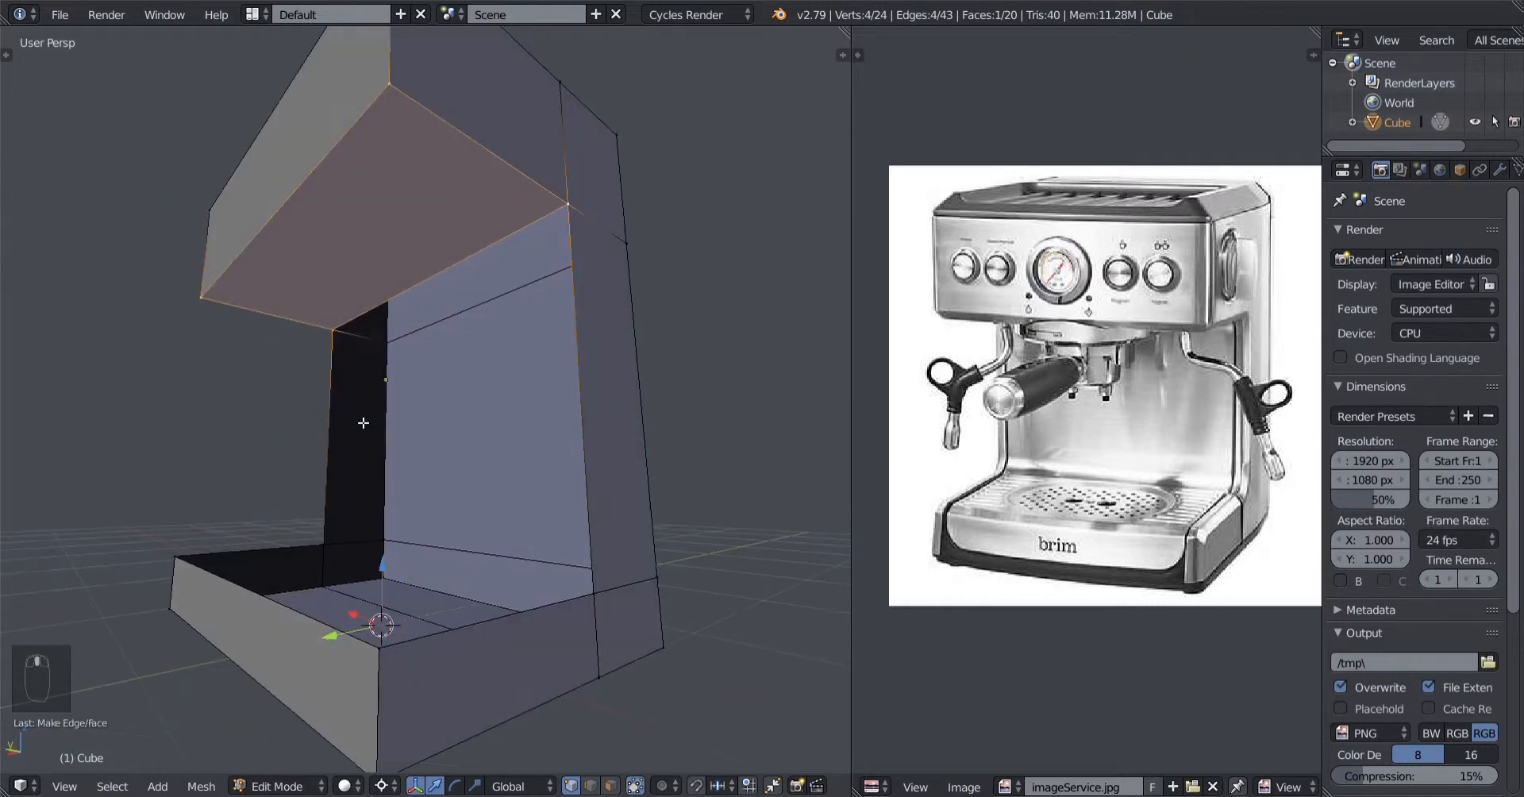
pyautogui.click(319, 316)
pyautogui.keyDown('shift'); pyautogui.click(325, 550); pyautogui.keyUp('shift')
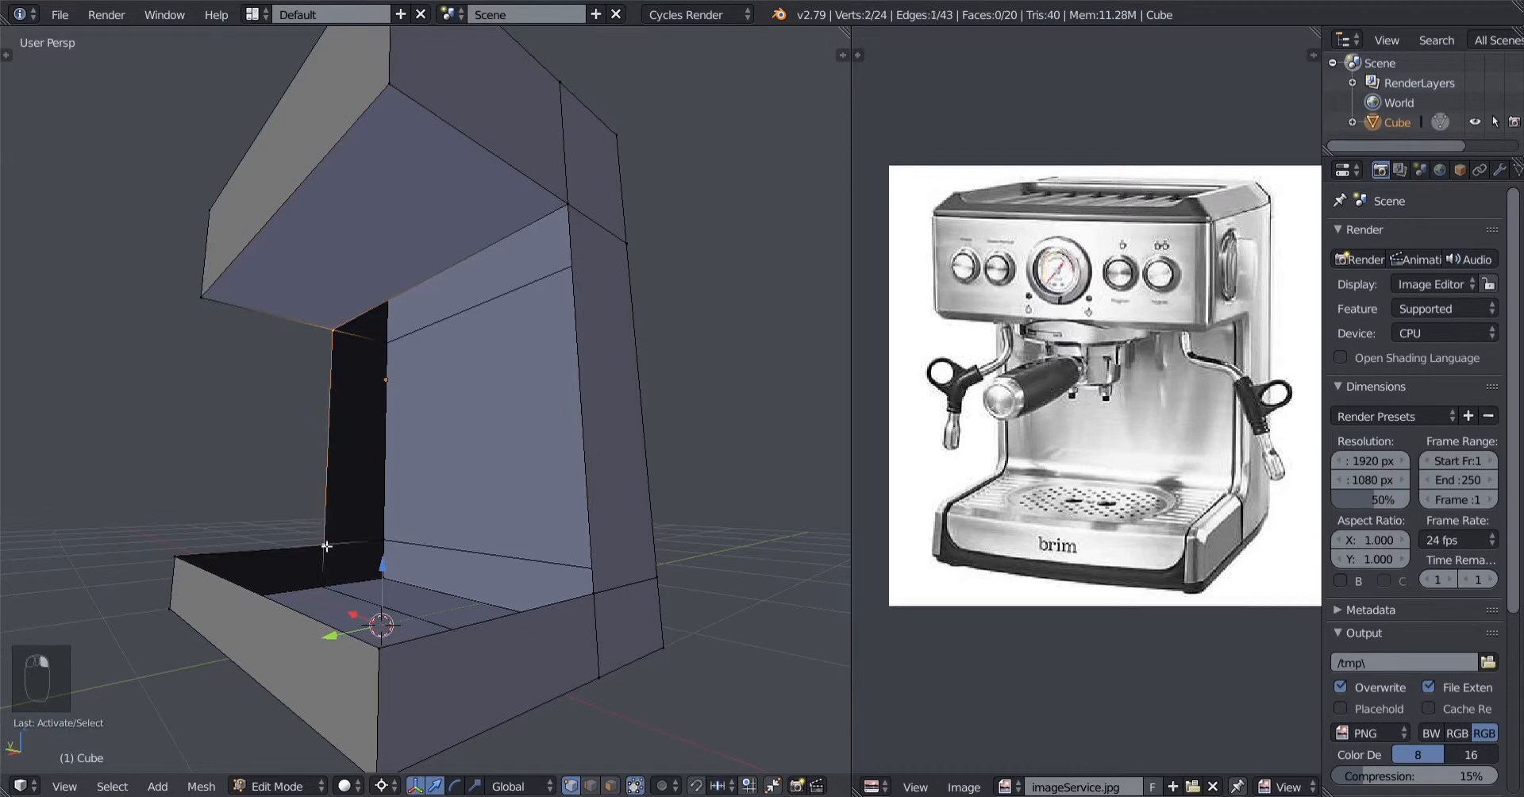
pyautogui.keyDown('shift'); pyautogui.click(614, 622); pyautogui.keyUp('shift')
pyautogui.keyDown('shift'); pyautogui.click(582, 207); pyautogui.keyUp('shift')
pyautogui.moveTo(512, 339); pyautogui.dragTo(510, 381, button='middle')
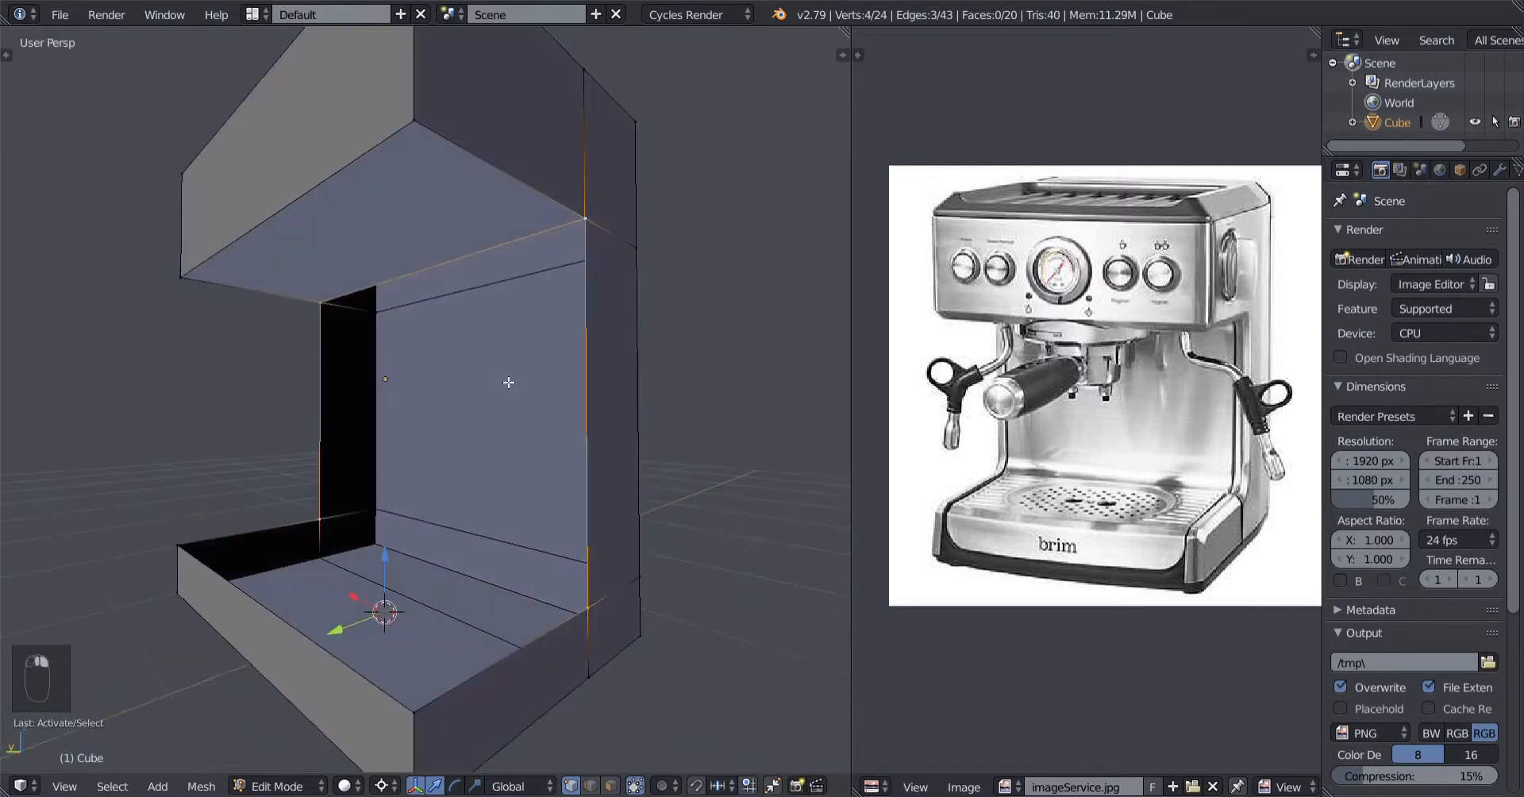
pyautogui.press('f')
pyautogui.moveTo(400, 399); pyautogui.dragTo(481, 425, button='middle')
pyautogui.moveTo(402, 475); pyautogui.dragTo(314, 515, button='middle')
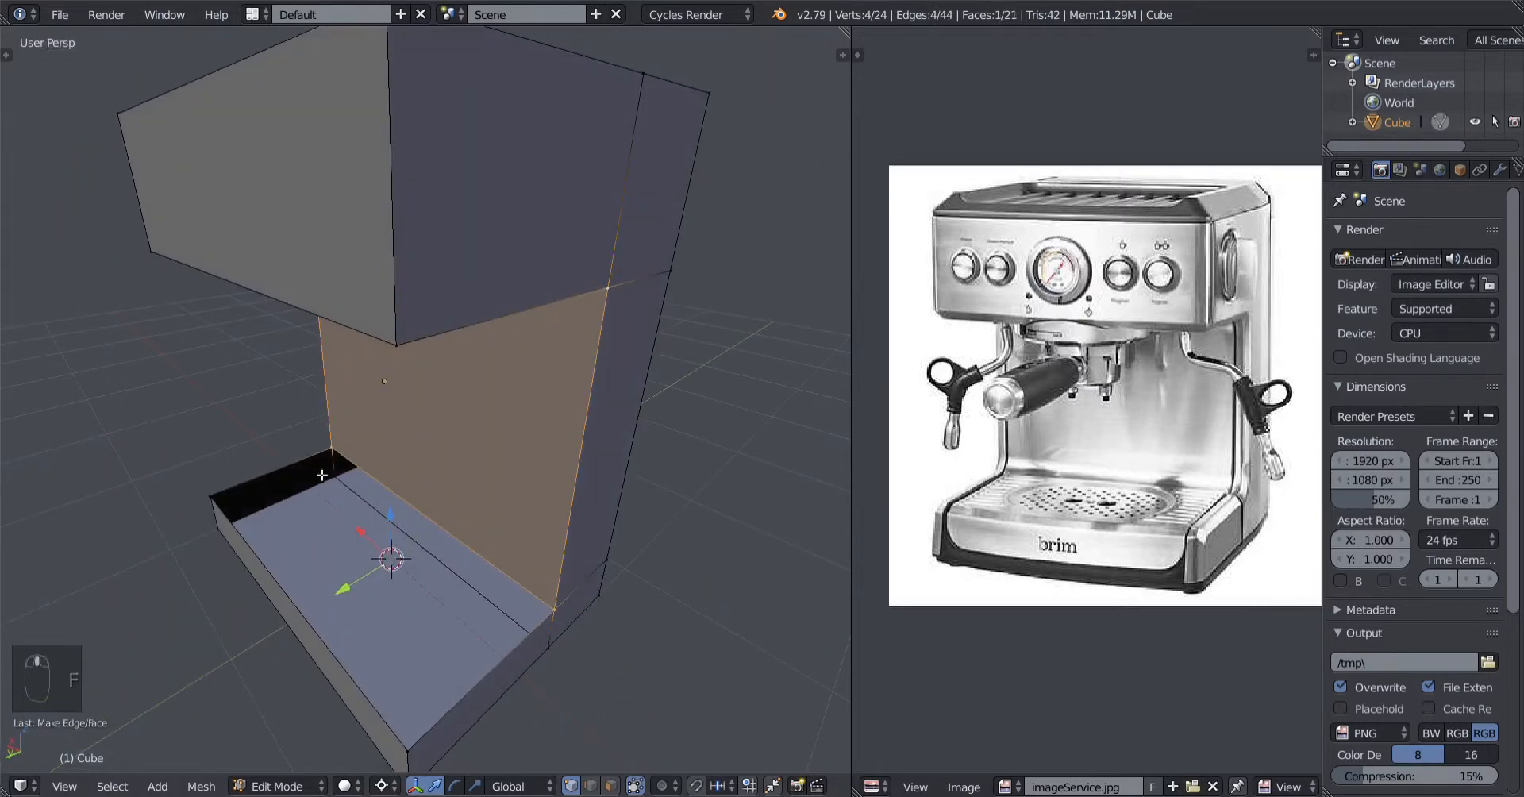
# Select the four upper corner vertices of the base, then undo back to the unfilled selection of the upright opening's corners.
pyautogui.rightClick(327, 460)
pyautogui.keyDown('shift'); pyautogui.rightClick(555, 601); pyautogui.keyUp('shift')
pyautogui.keyDown('shift'); pyautogui.rightClick(388, 742); pyautogui.keyUp('shift')
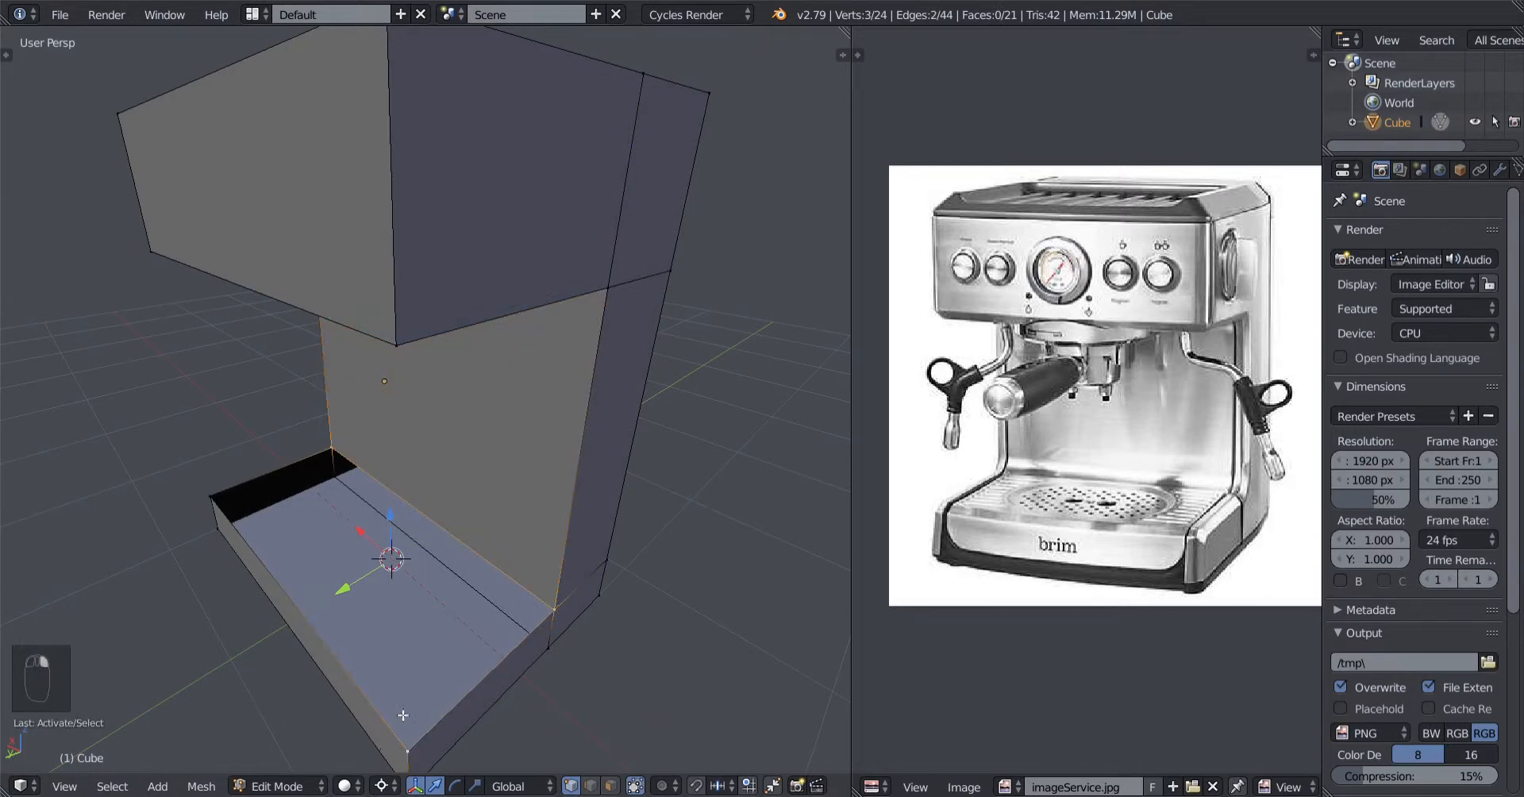
pyautogui.keyDown('shift'); pyautogui.rightClick(219, 506); pyautogui.keyUp('shift')
pyautogui.moveTo(219, 508); pyautogui.dragTo(307, 517, button='middle')
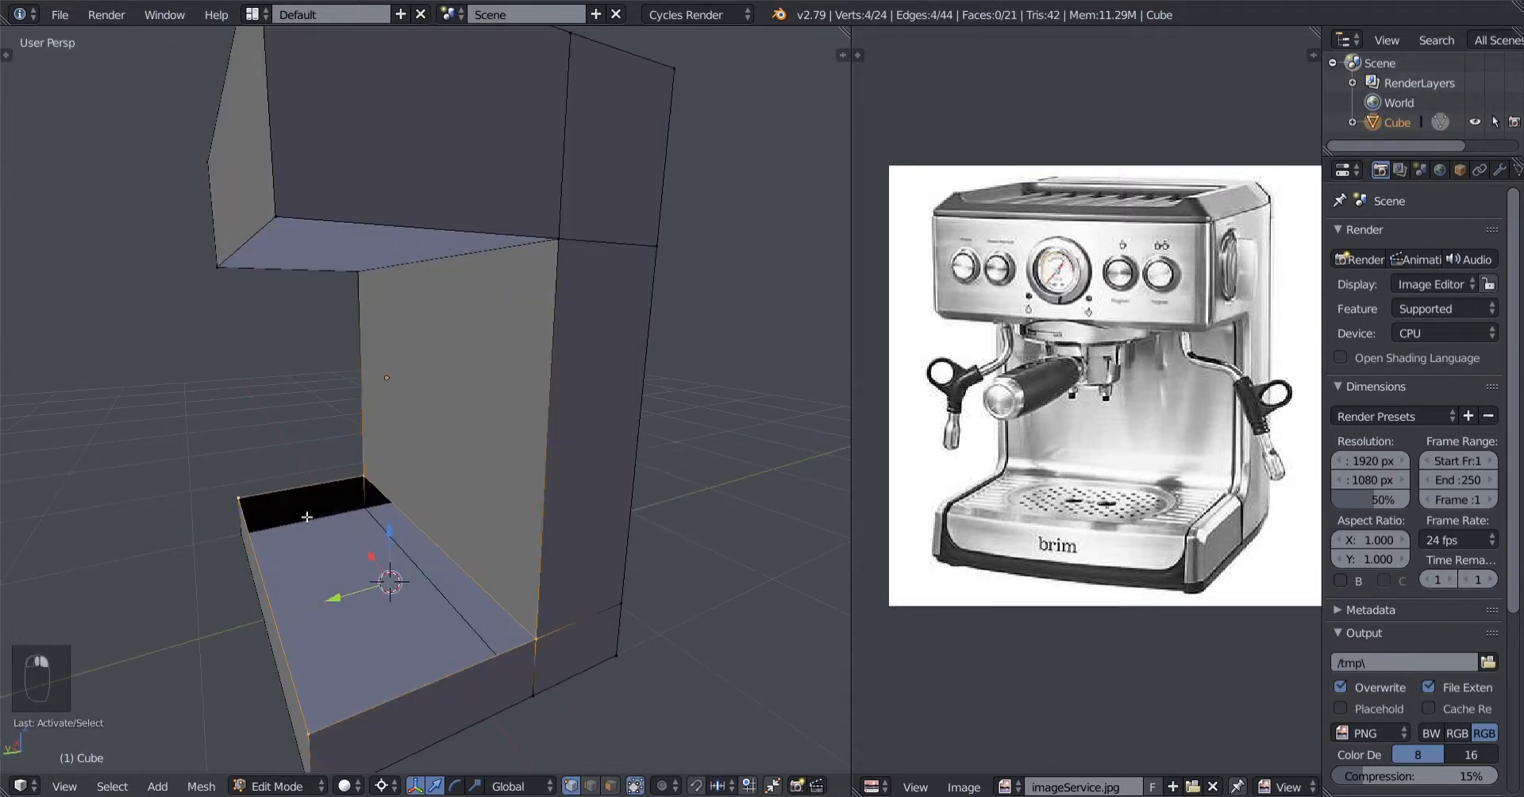
pyautogui.moveTo(389, 577); pyautogui.dragTo(376, 432, button='middle')
pyautogui.hotkey('ctrl', 'z')
pyautogui.hotkey('ctrl', 'z')
pyautogui.hotkey('ctrl', 'z')
pyautogui.hotkey('ctrl', 'z')
pyautogui.hotkey('ctrl', 'z')
pyautogui.hotkey('ctrl', 'z')
pyautogui.hotkey('ctrl', 'z')
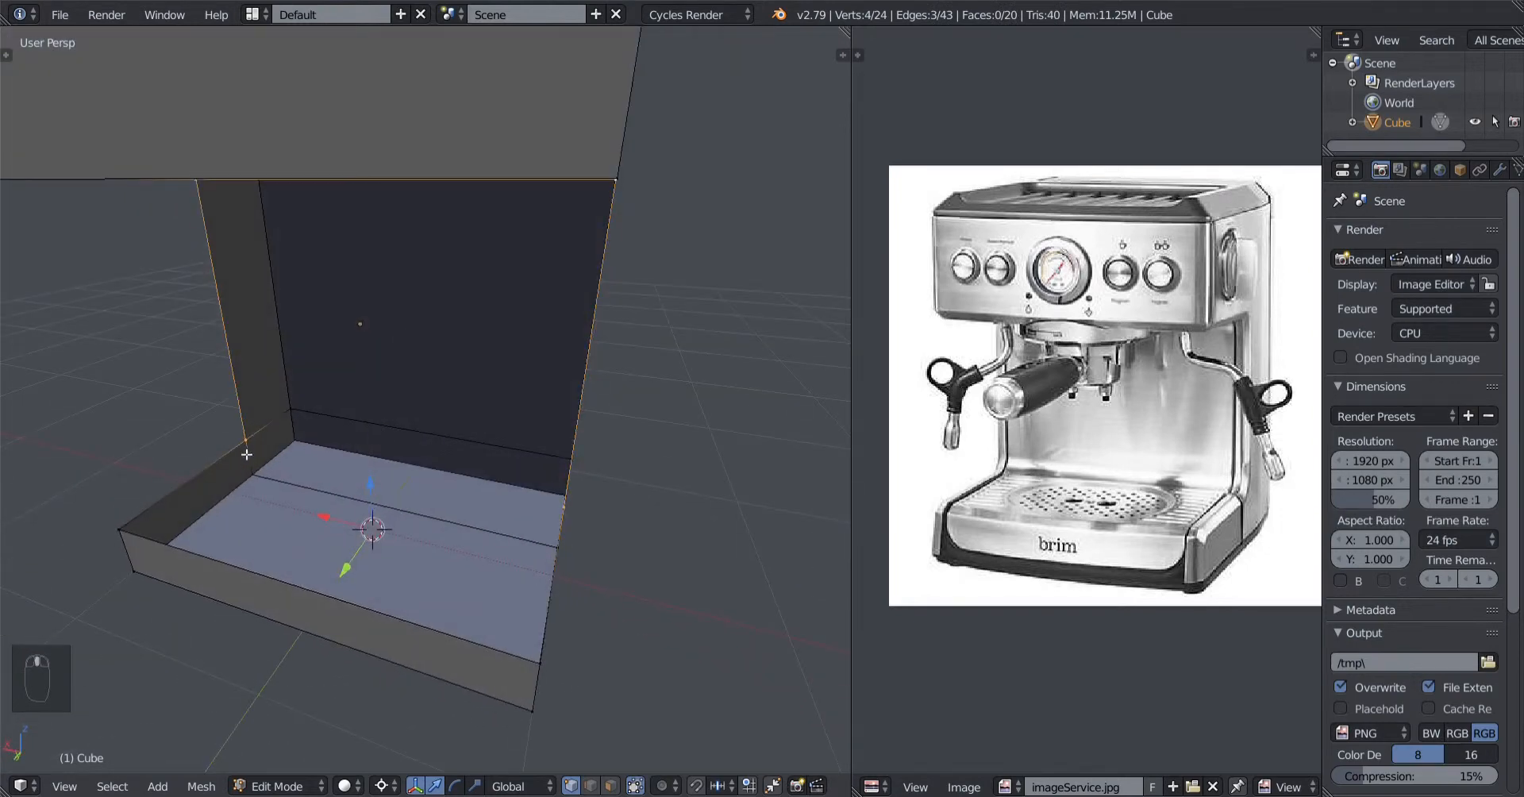
# Try filling the upright and base openings with one six-vertex face by adding the base's two front corners, and check it in Object Mode.
pyautogui.moveTo(246, 456); pyautogui.dragTo(213, 481, button='middle')
pyautogui.keyDown('shift'); pyautogui.rightClick(127, 514); pyautogui.keyUp('shift')
pyautogui.keyDown('shift'); pyautogui.rightClick(522, 657); pyautogui.keyUp('shift')
pyautogui.moveTo(522, 657); pyautogui.dragTo(516, 592, button='middle')
pyautogui.press('f')
pyautogui.press('Tab')
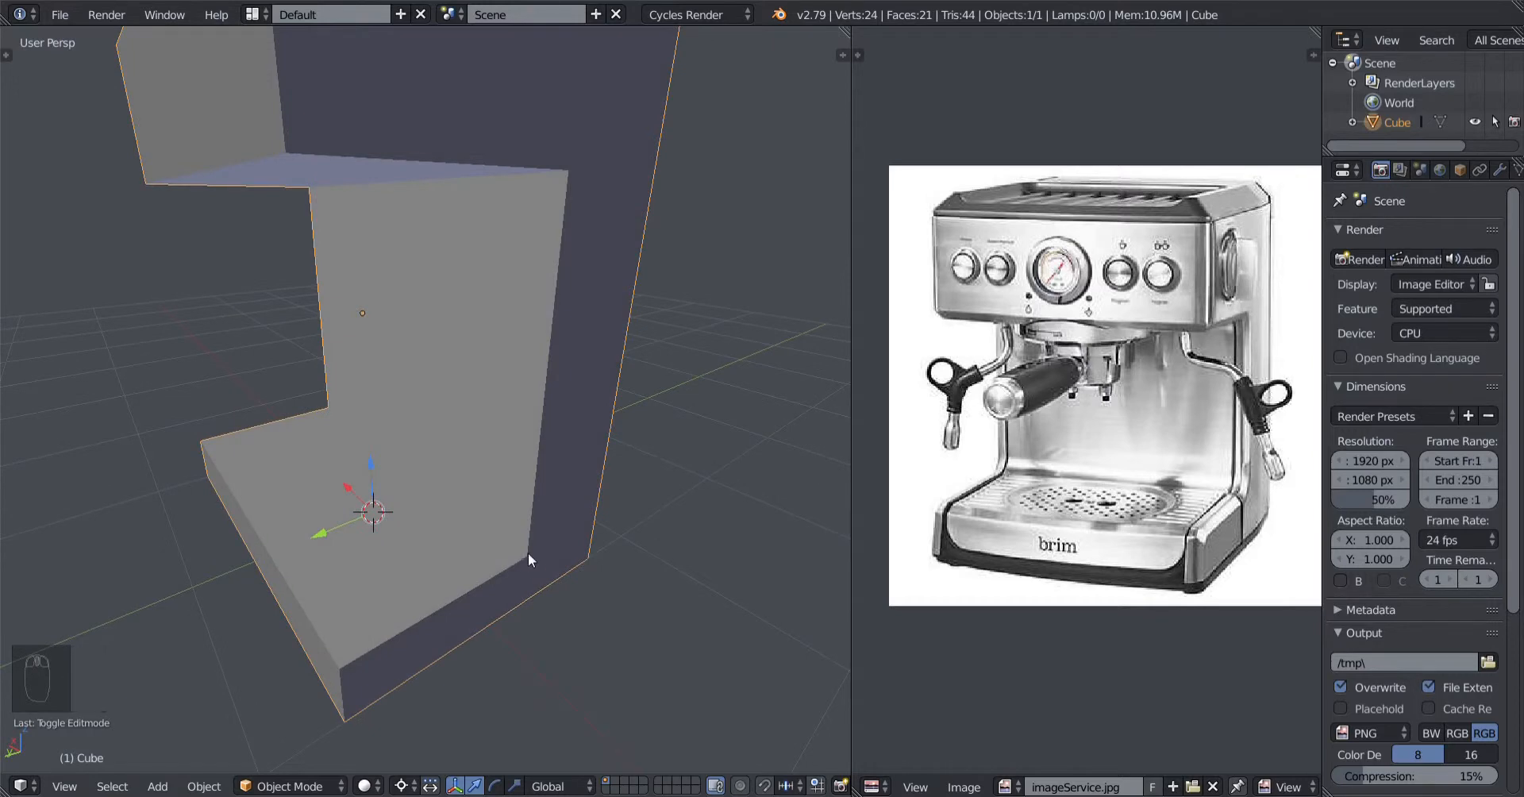
# Inspect the six-vertex face in Edit Mode from several sides and undo it.
pyautogui.press('Tab')
pyautogui.moveTo(368, 517); pyautogui.dragTo(435, 494, button='middle')
pyautogui.moveTo(306, 452); pyautogui.dragTo(468, 548, button='middle')
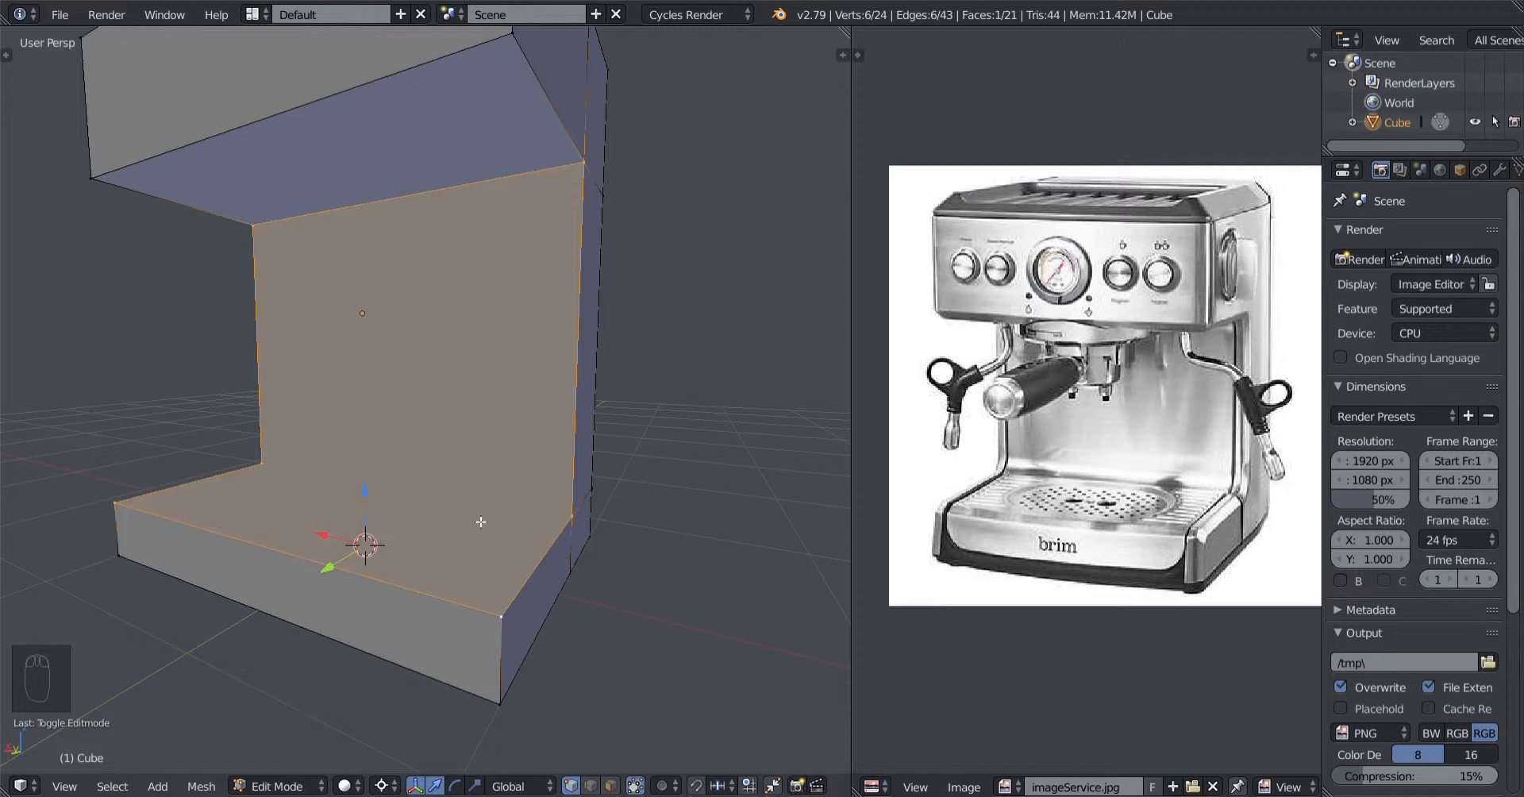
pyautogui.moveTo(480, 521); pyautogui.dragTo(449, 548, button='middle')
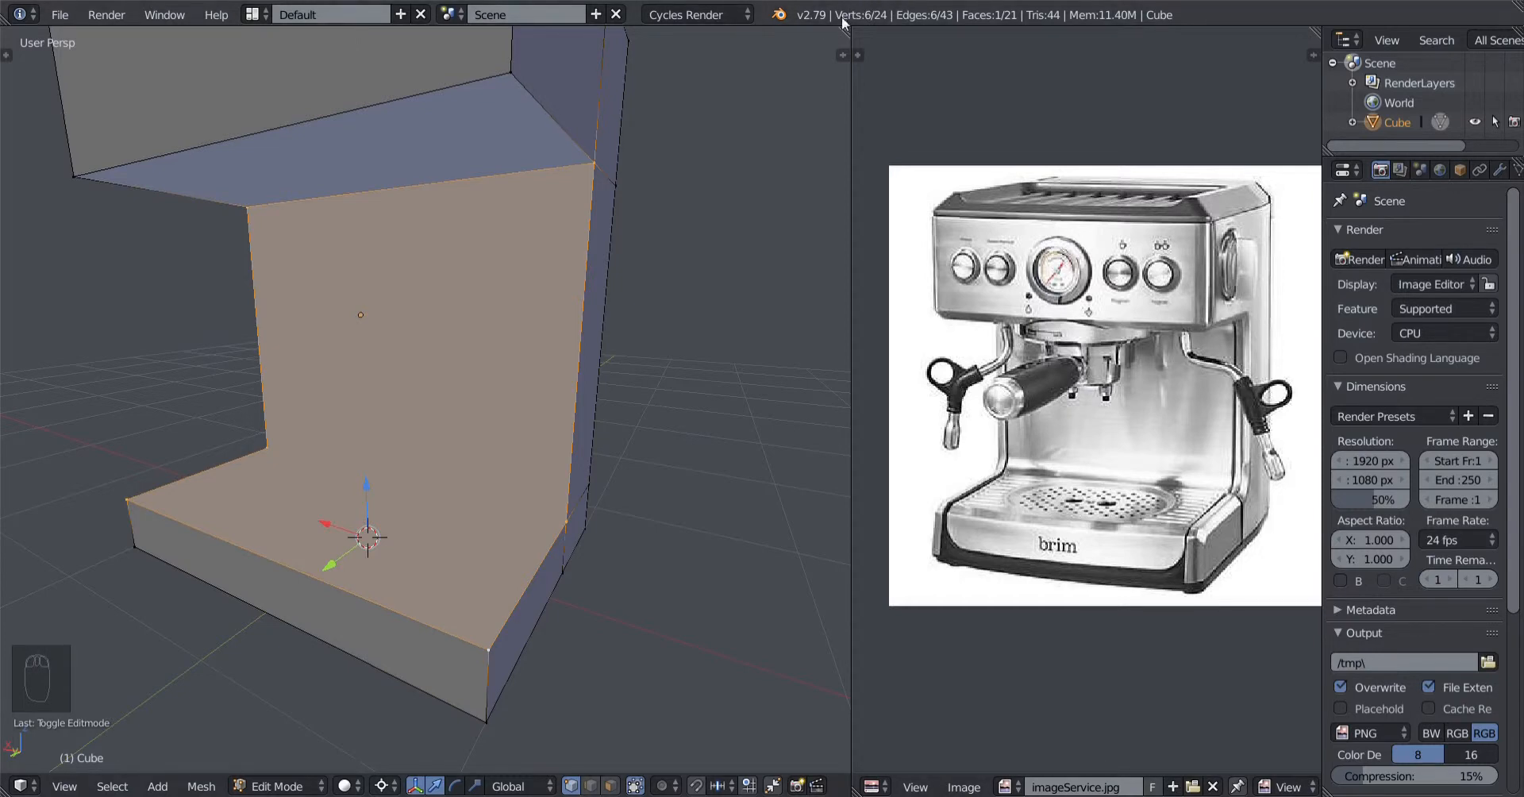
pyautogui.moveTo(492, 396); pyautogui.dragTo(559, 393, button='middle')
pyautogui.moveTo(489, 456); pyautogui.dragTo(459, 493, button='middle')
pyautogui.hotkey('ctrl', 'z')
pyautogui.hotkey('ctrl', 'z')
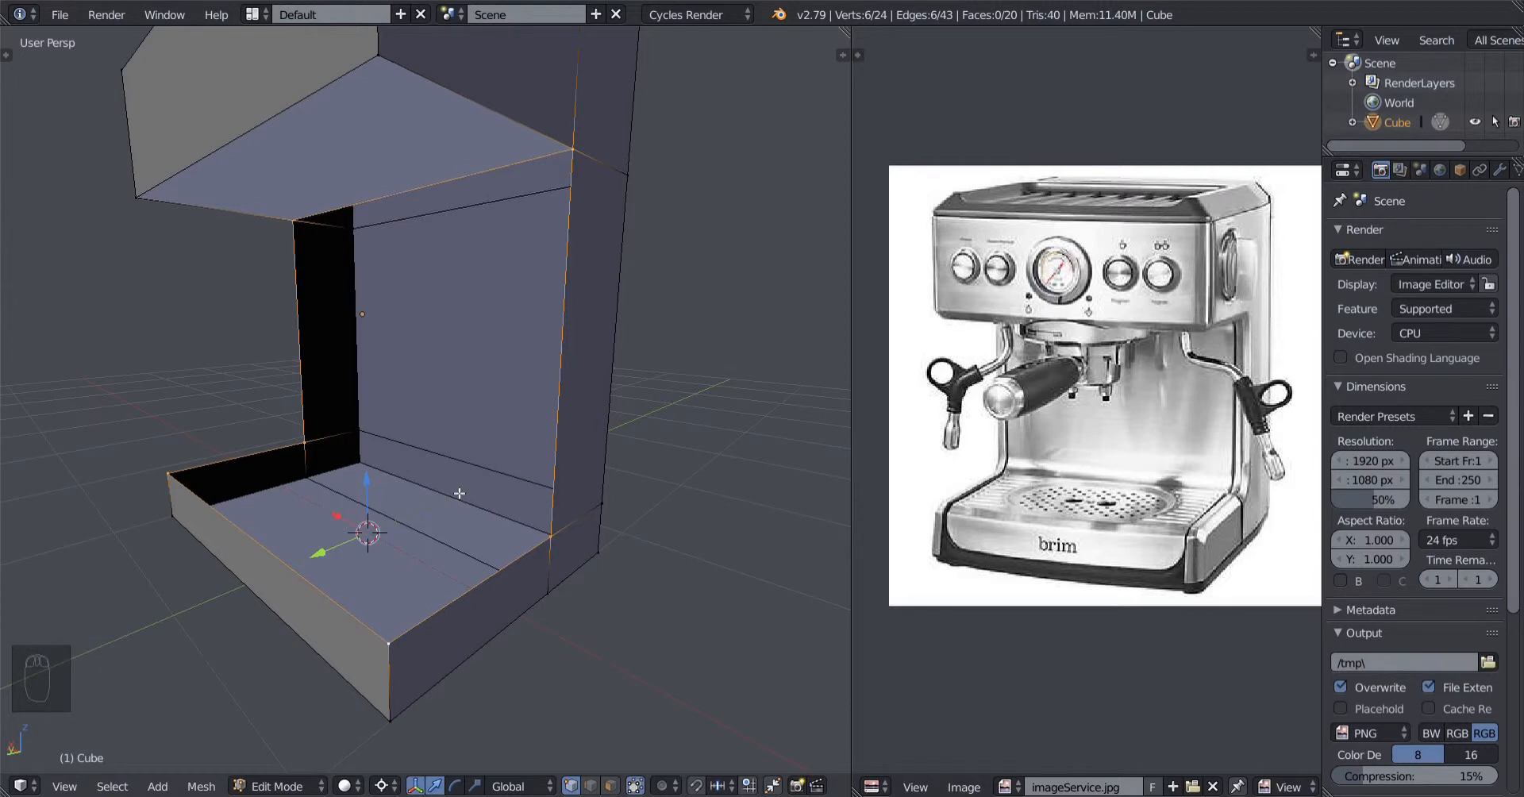
# Select the four corners of the upright opening with the help of wireframe display, and fill it with a face in solid display.
pyautogui.moveTo(459, 493); pyautogui.dragTo(389, 428, button='middle')
pyautogui.press('z')
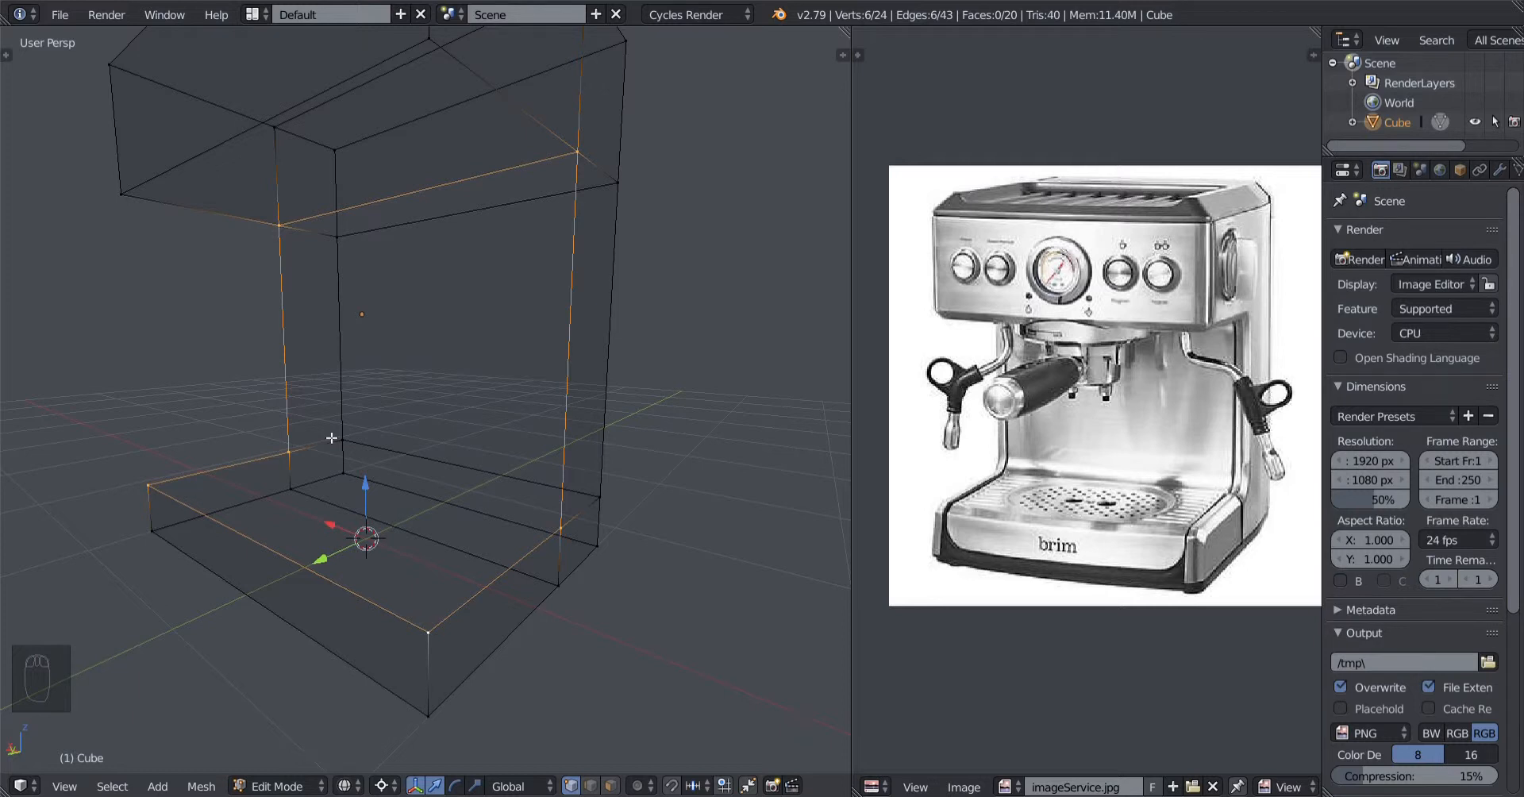
pyautogui.moveTo(374, 520); pyautogui.dragTo(367, 497, button='middle')
pyautogui.rightClick(299, 245)
pyautogui.keyDown('shift'); pyautogui.rightClick(306, 462); pyautogui.keyUp('shift')
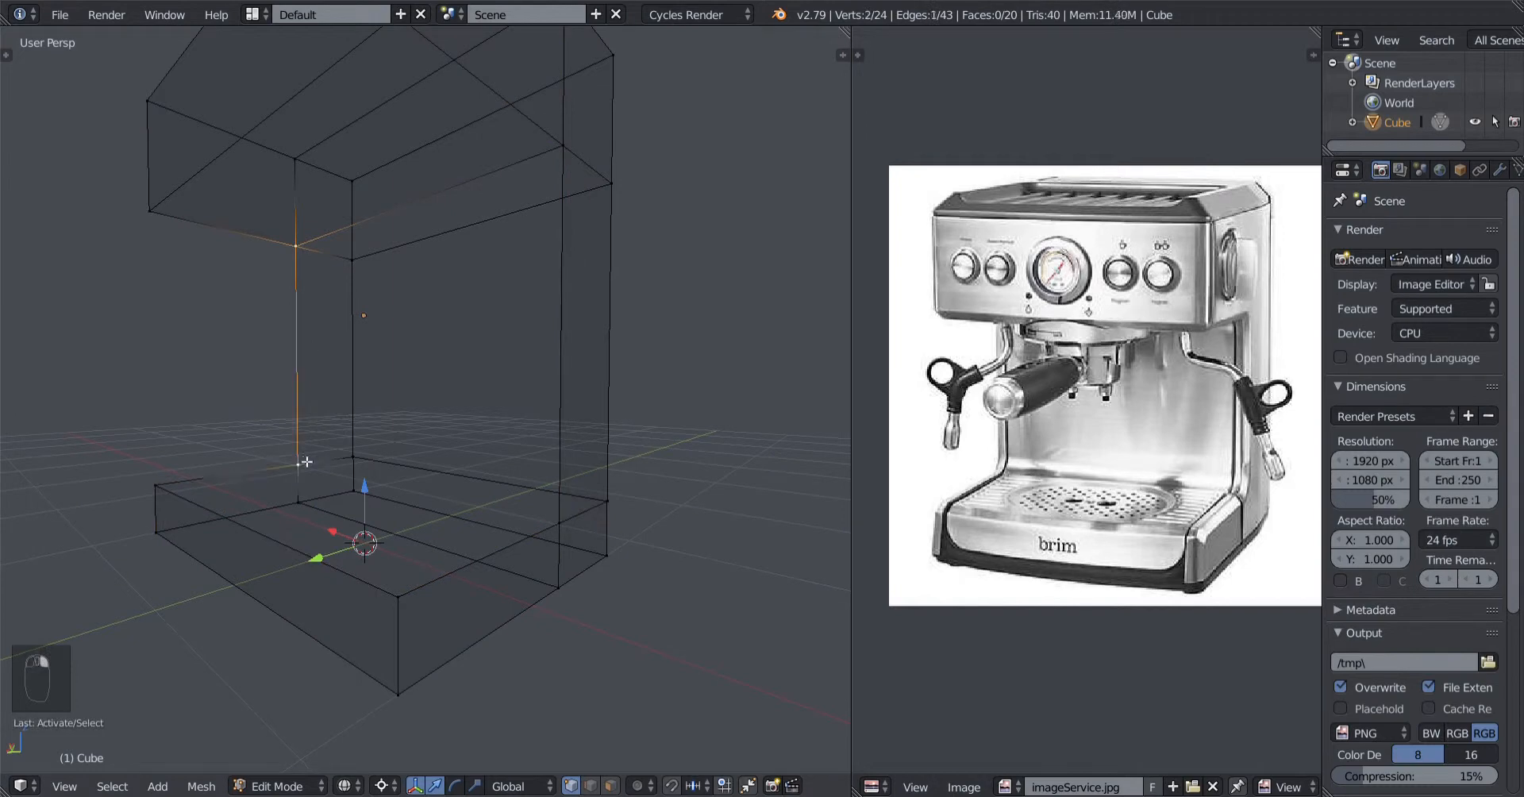
pyautogui.keyDown('shift'); pyautogui.rightClick(564, 525); pyautogui.keyUp('shift')
pyautogui.keyDown('shift'); pyautogui.rightClick(576, 132); pyautogui.keyUp('shift')
pyautogui.moveTo(576, 131)
pyautogui.mouseDown(button='middle')
pyautogui.moveTo(493, 435)
pyautogui.moveTo(543, 439)
pyautogui.moveTo(270, 429)
pyautogui.mouseUp(button='middle')
pyautogui.press('z')
pyautogui.press('f')
# Fill the open top of the base with a face between its four corner vertices and view the closed shape in Object Mode.
pyautogui.rightClick(259, 424)
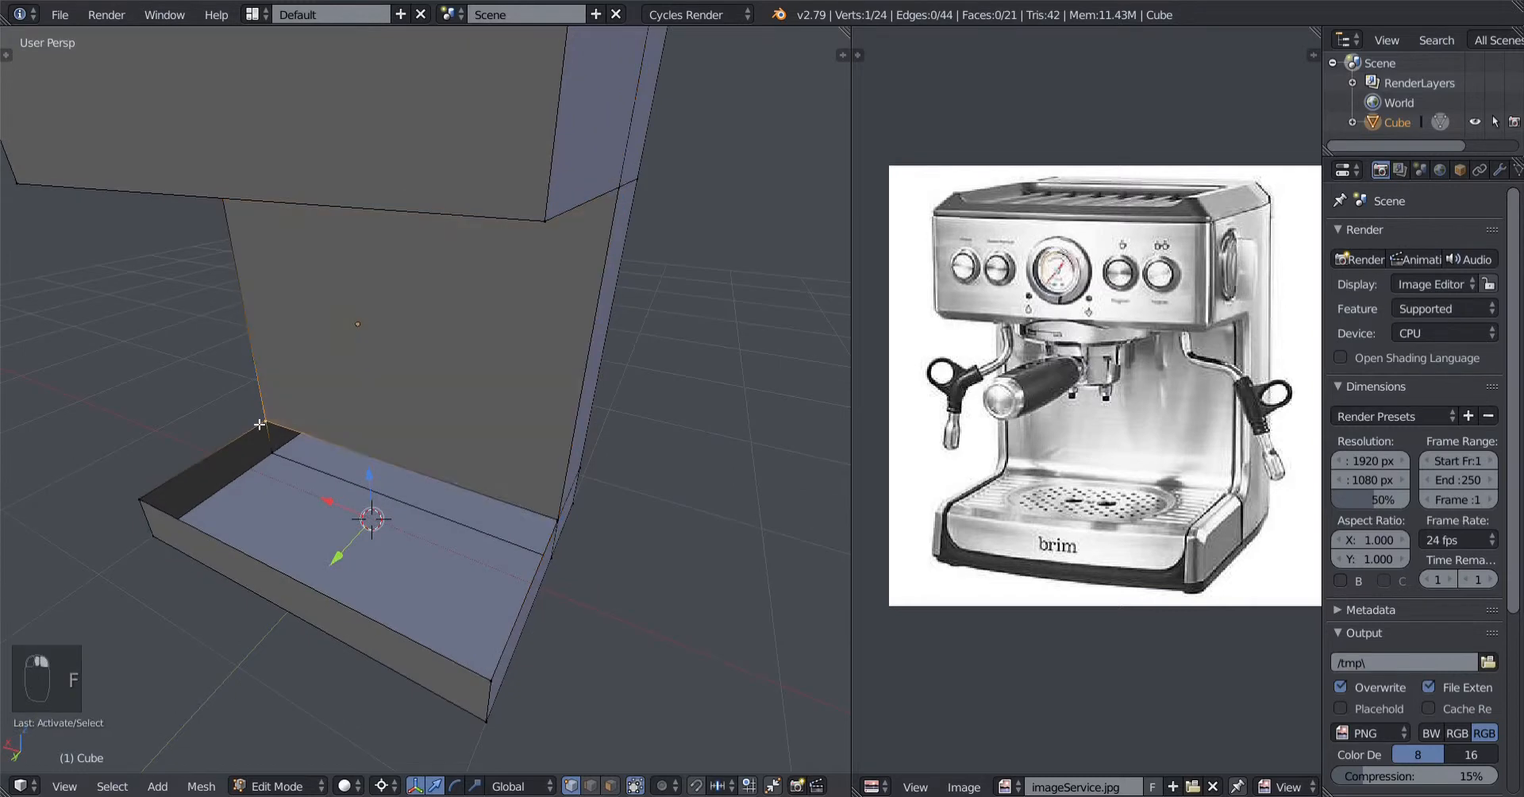
pyautogui.keyDown('shift'); pyautogui.rightClick(140, 499); pyautogui.keyUp('shift')
pyautogui.keyDown('shift'); pyautogui.rightClick(491, 680); pyautogui.keyUp('shift')
pyautogui.keyDown('shift'); pyautogui.rightClick(556, 519); pyautogui.keyUp('shift')
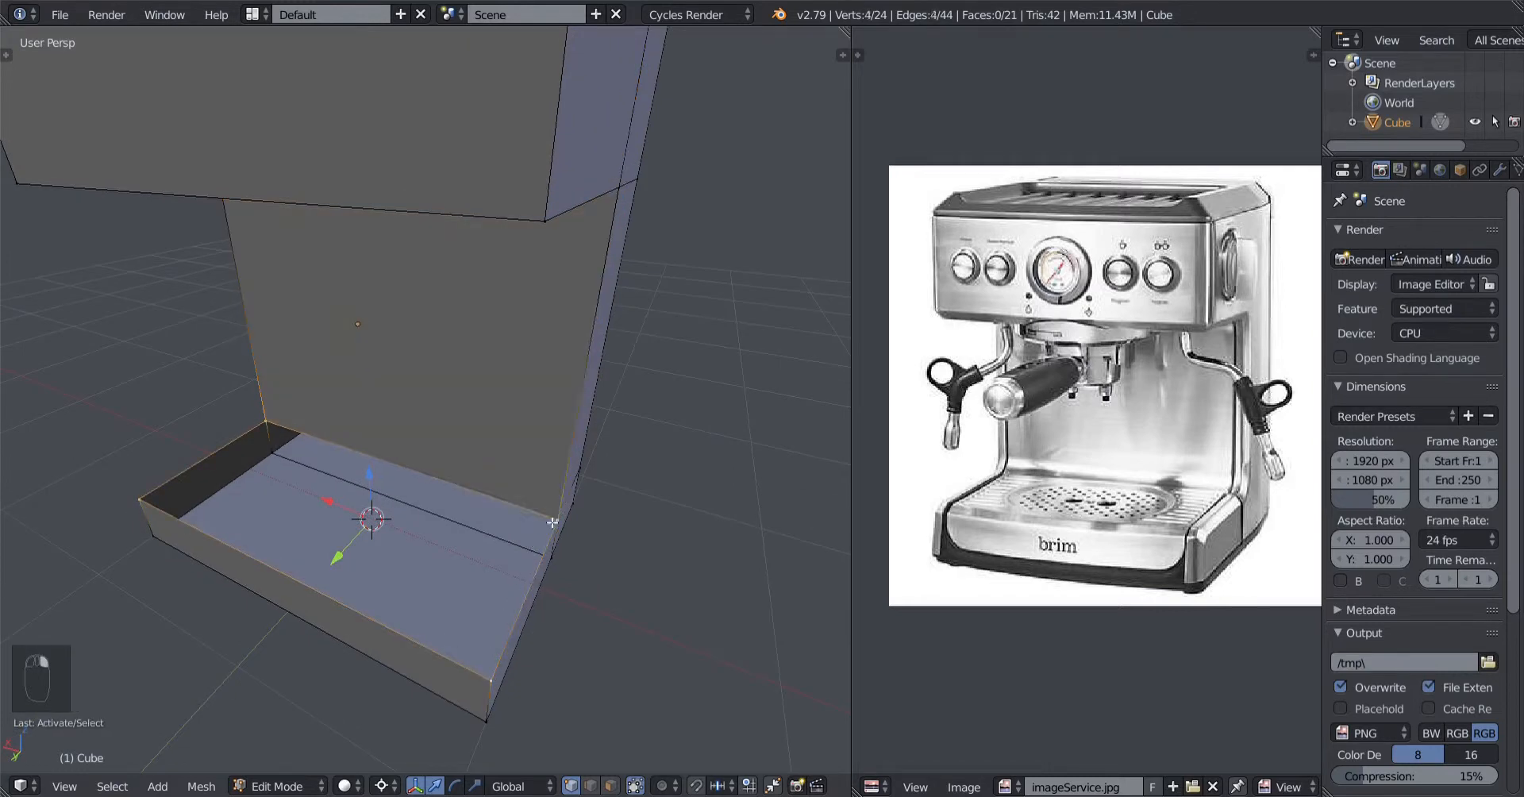
pyautogui.moveTo(556, 519); pyautogui.dragTo(542, 565, button='middle')
pyautogui.press('f')
pyautogui.press('Tab')
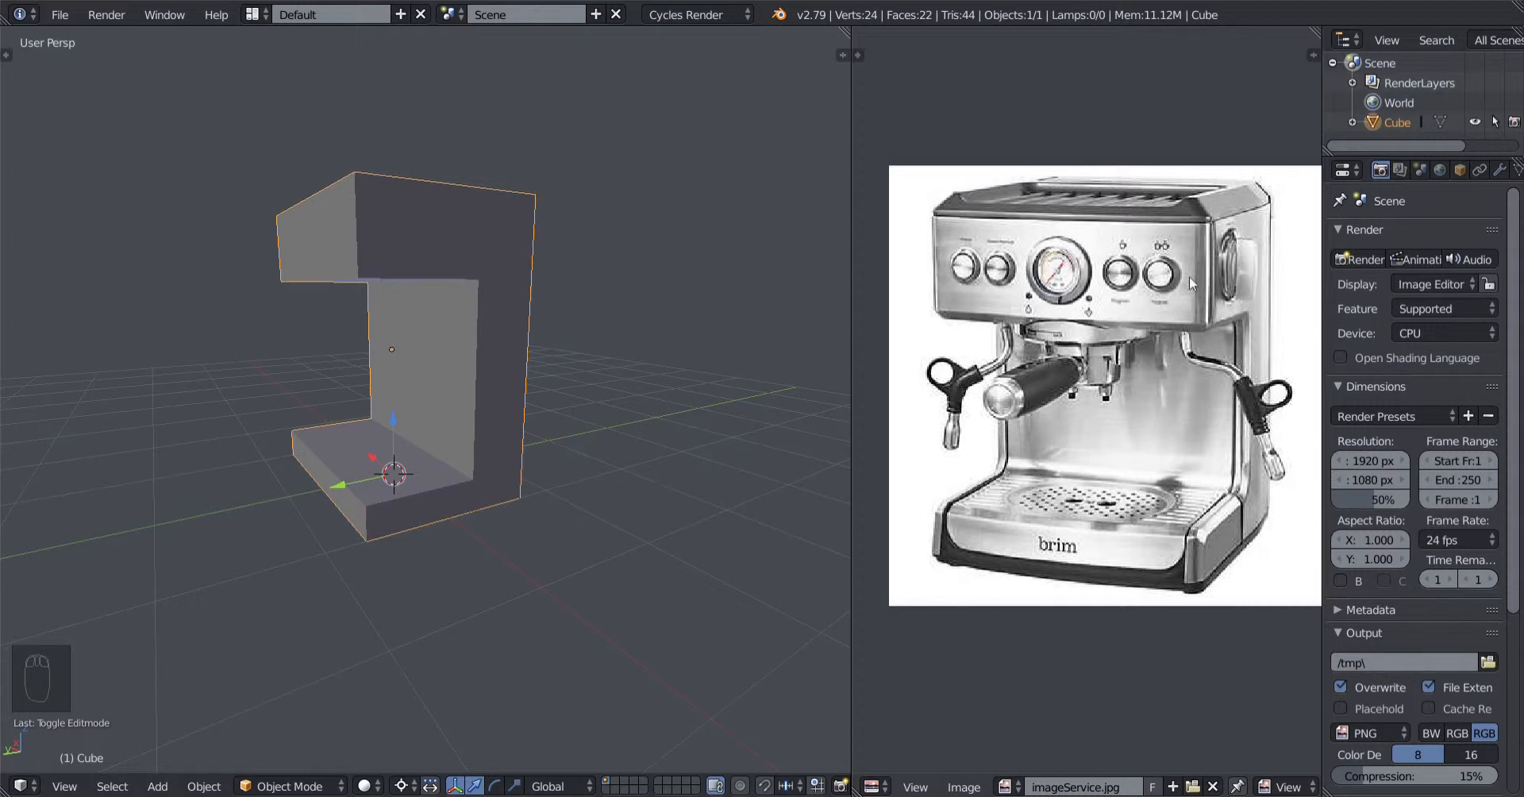
pyautogui.scroll(4, 560, 456)
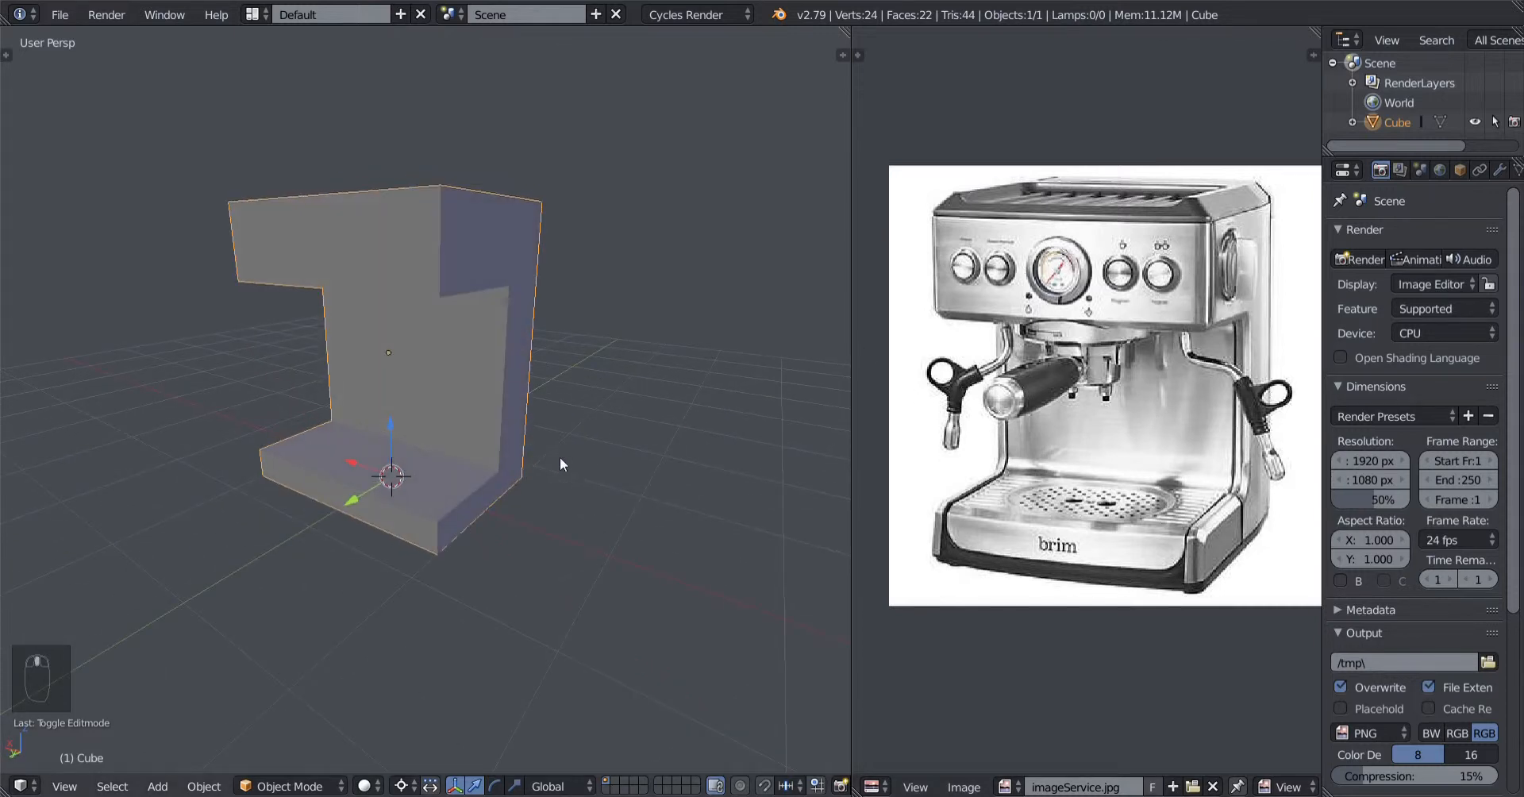
pyautogui.moveTo(520, 458)
pyautogui.mouseDown(button='middle')
pyautogui.moveTo(564, 471)
pyautogui.moveTo(541, 474)
pyautogui.mouseUp(button='middle')
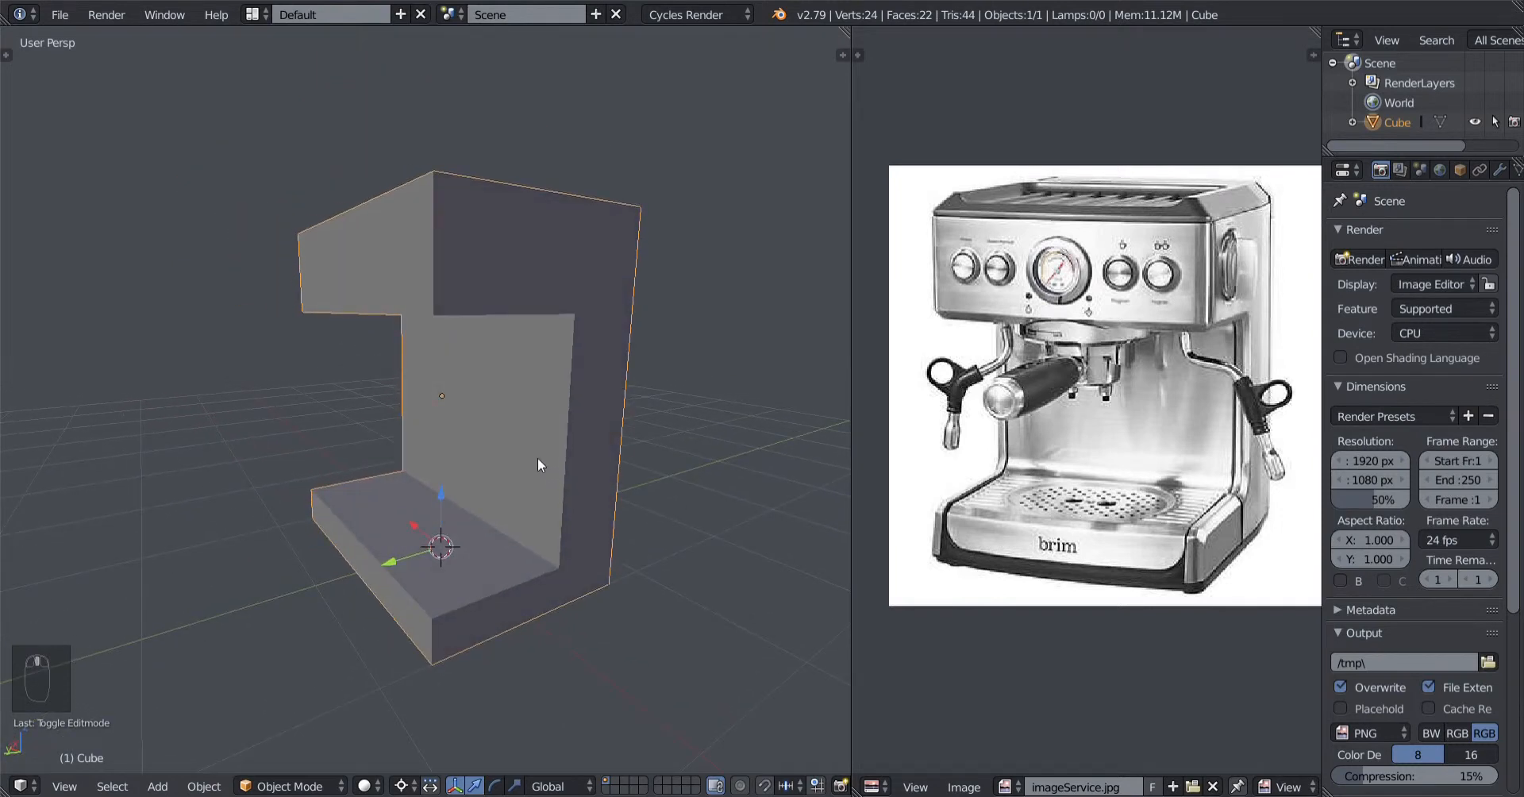